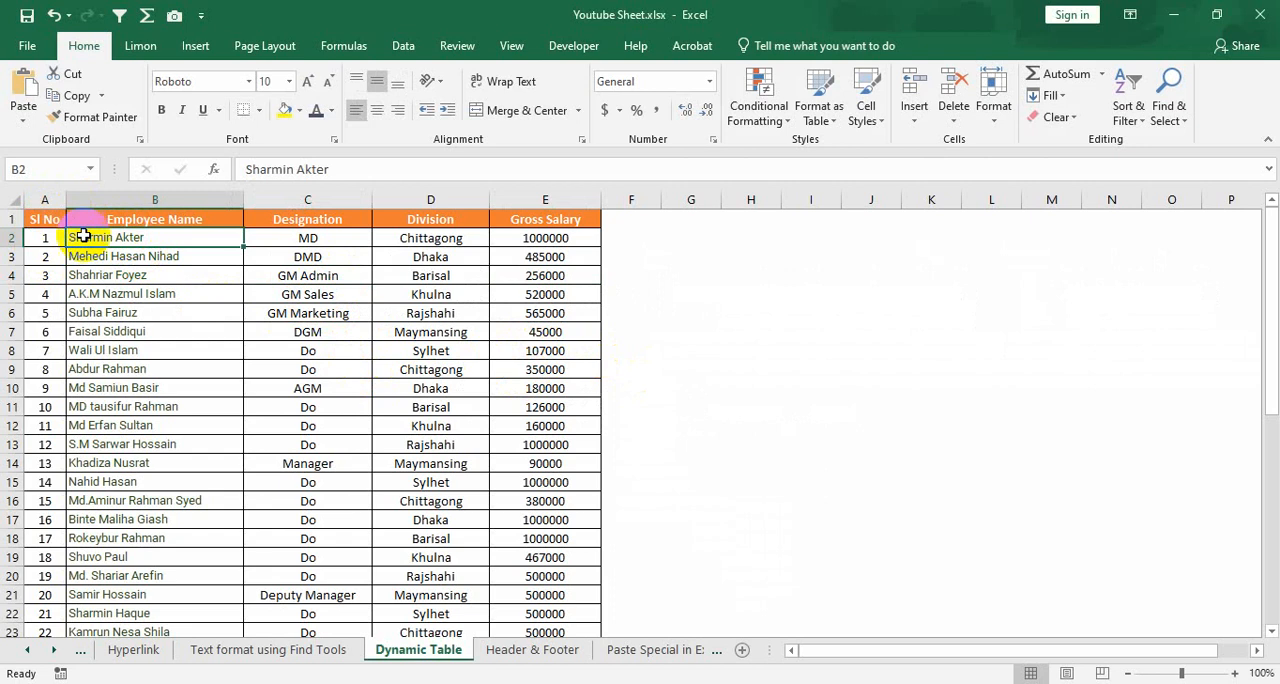
Examine the employee salary data on the Dynamic Table sheet, from the header row through the lower records
left_click_drag(49, 219, 543, 597)
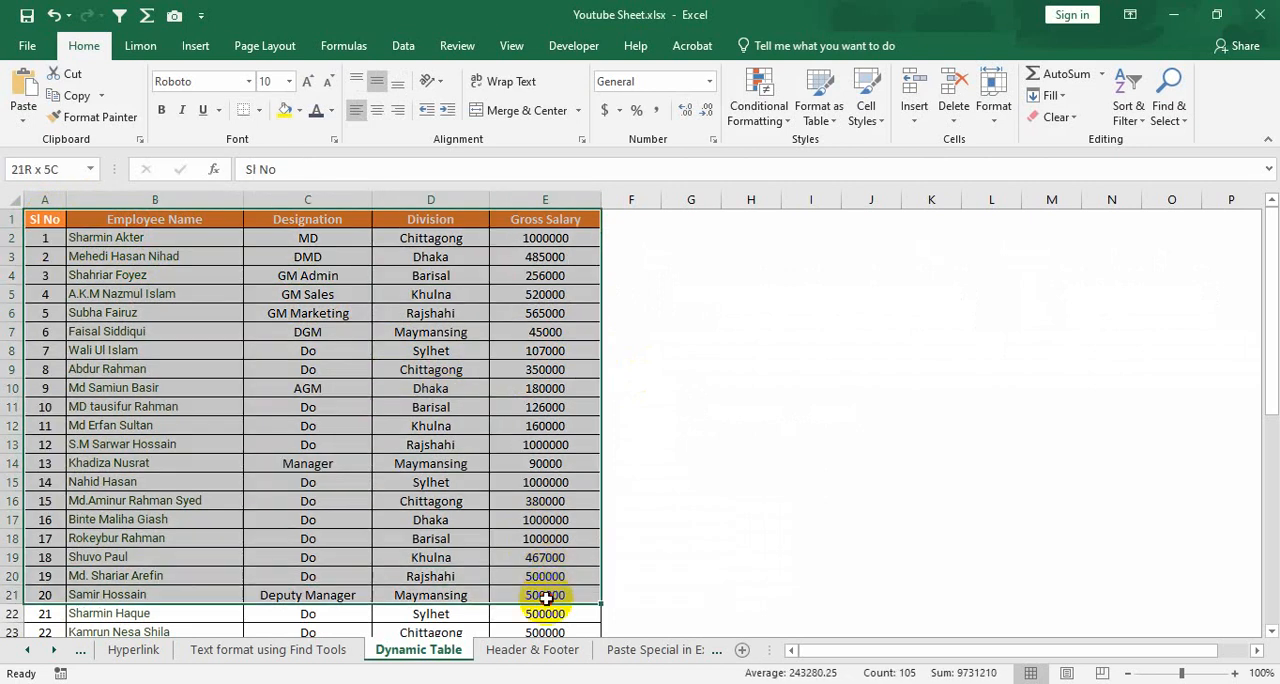
left_click(503, 444)
scroll(388, 465, "down", 4)
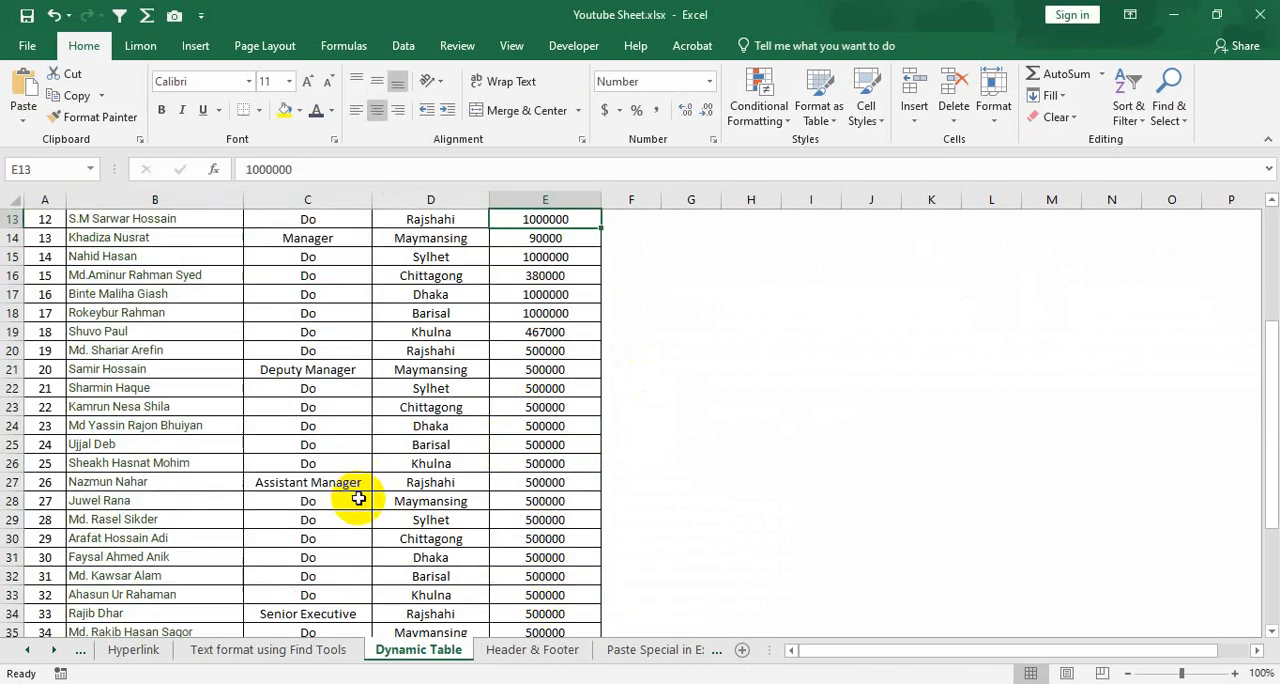
scroll(360, 494, "down", 3)
scroll(368, 488, "up", 7)
left_click(160, 332)
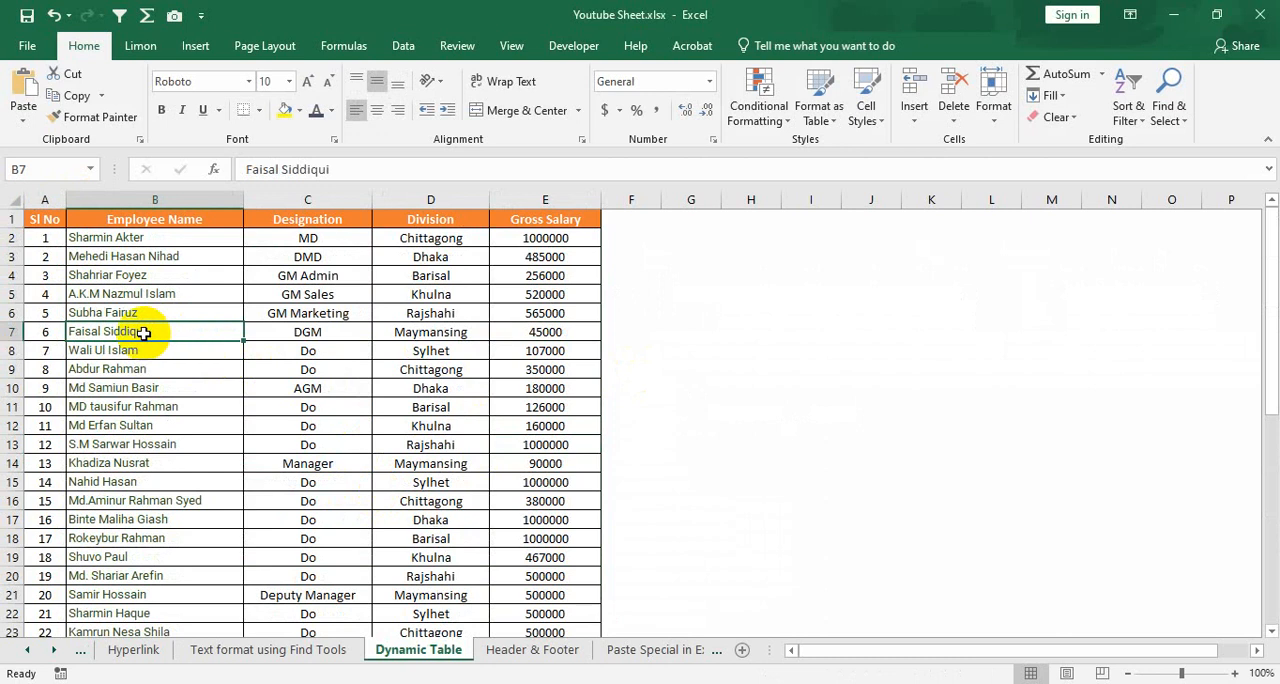
left_click(417, 331)
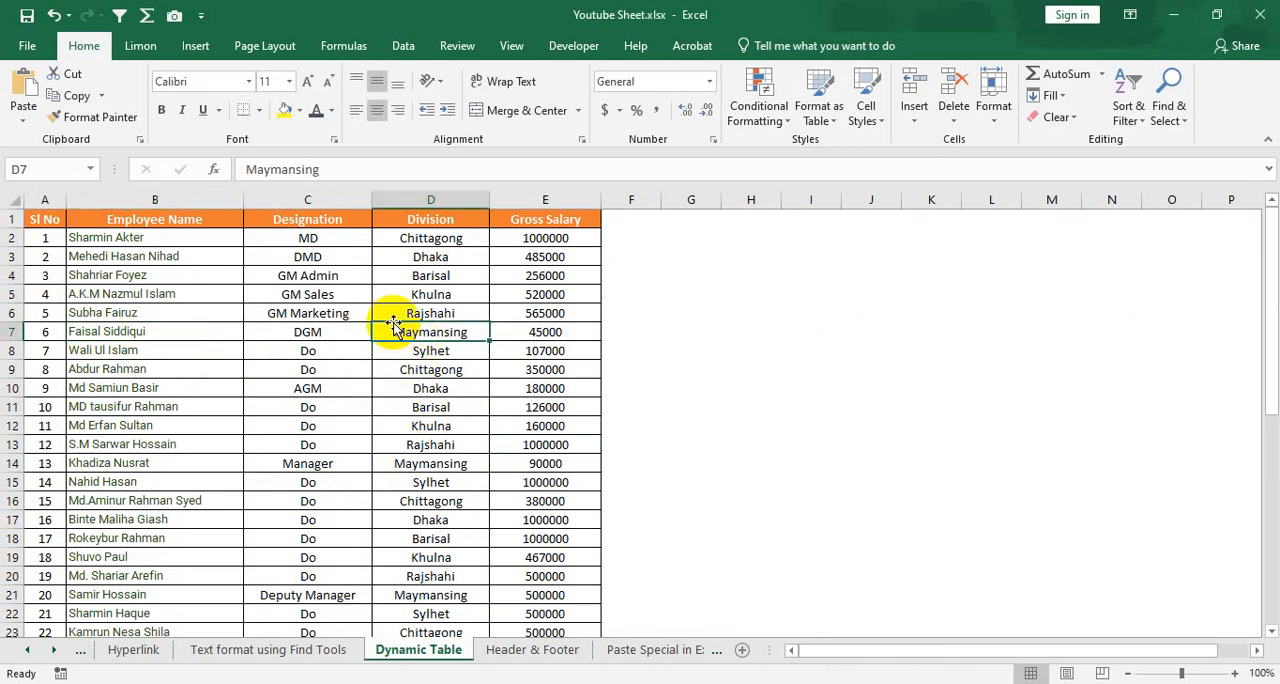
left_click(378, 312)
left_click(212, 310)
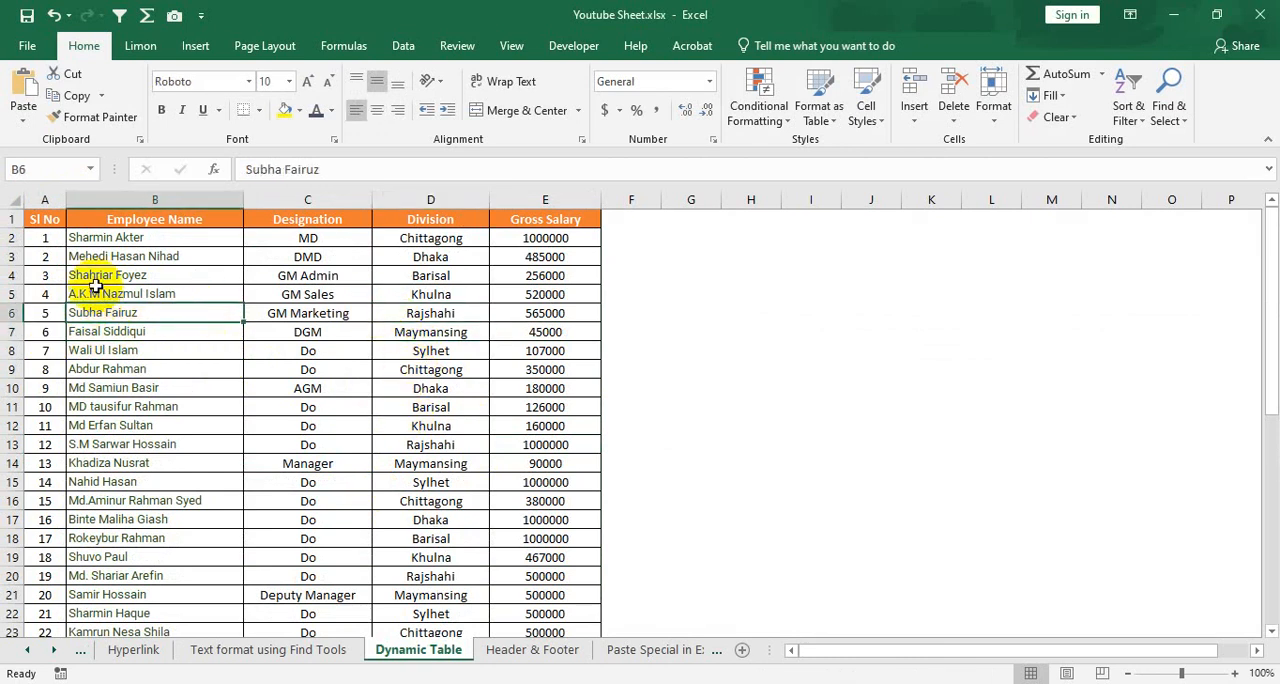
left_click(206, 275)
left_click(335, 275)
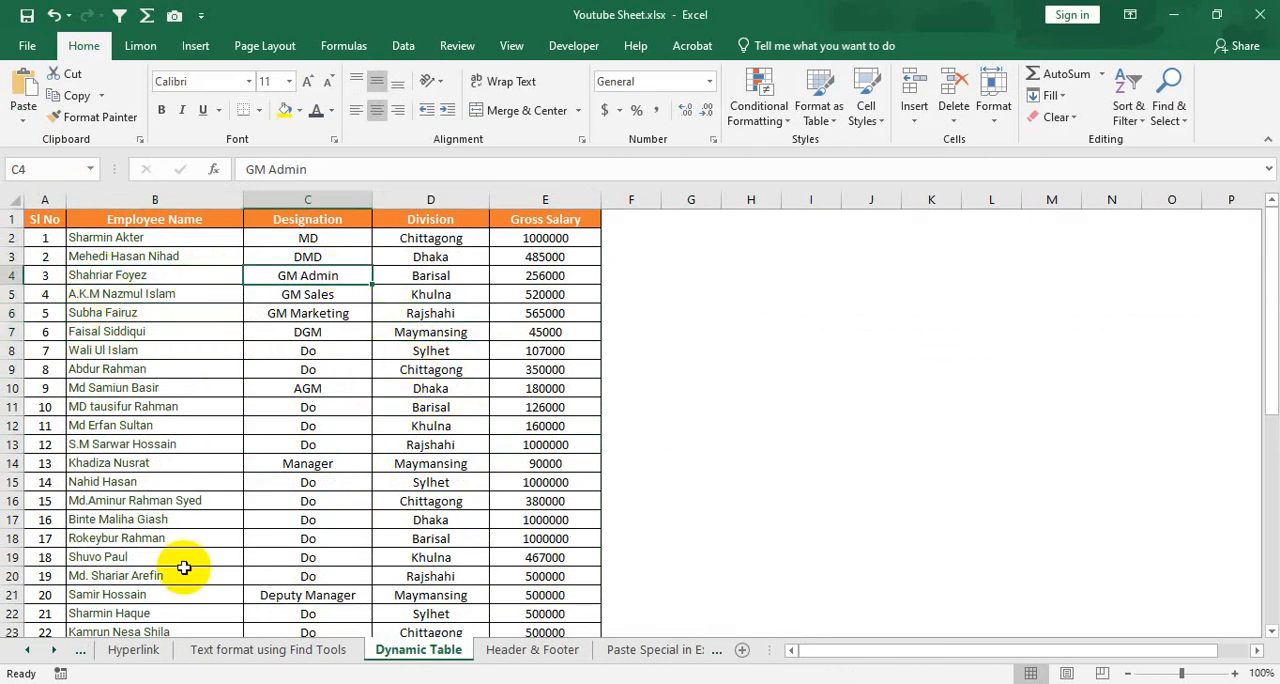
scroll(200, 518, "down", 9)
scroll(271, 466, "up", 7)
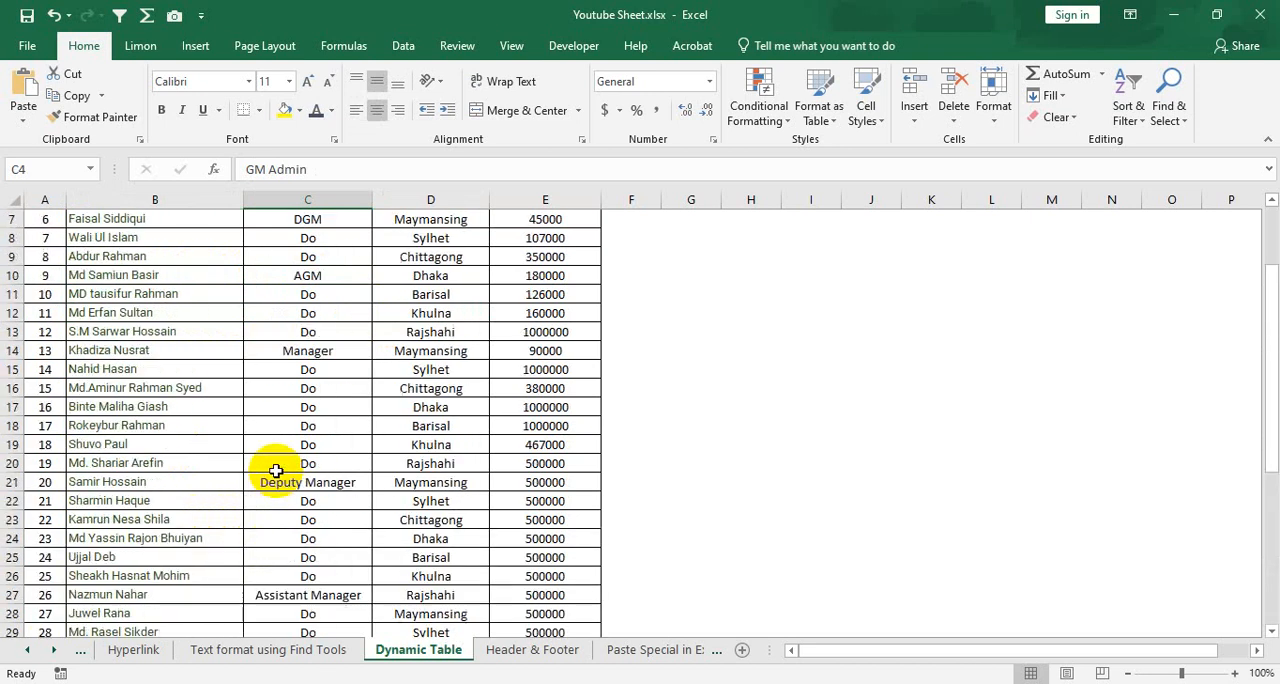
scroll(276, 470, "up", 2)
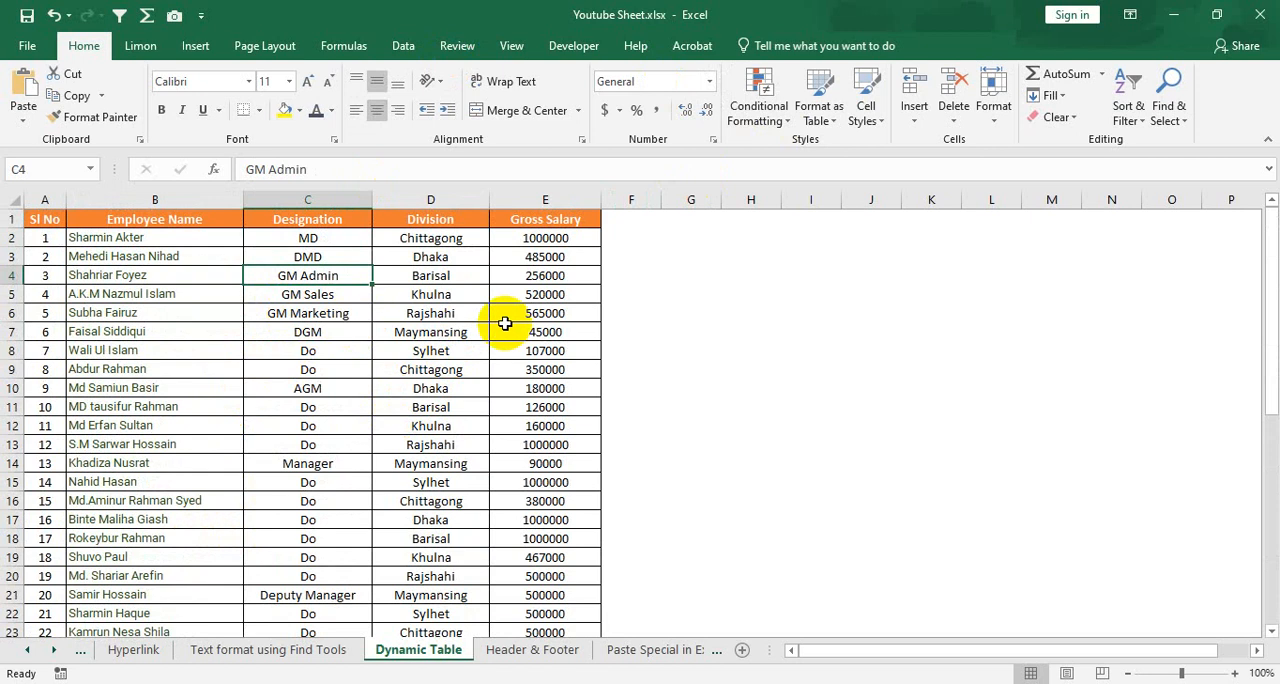
left_click(308, 332)
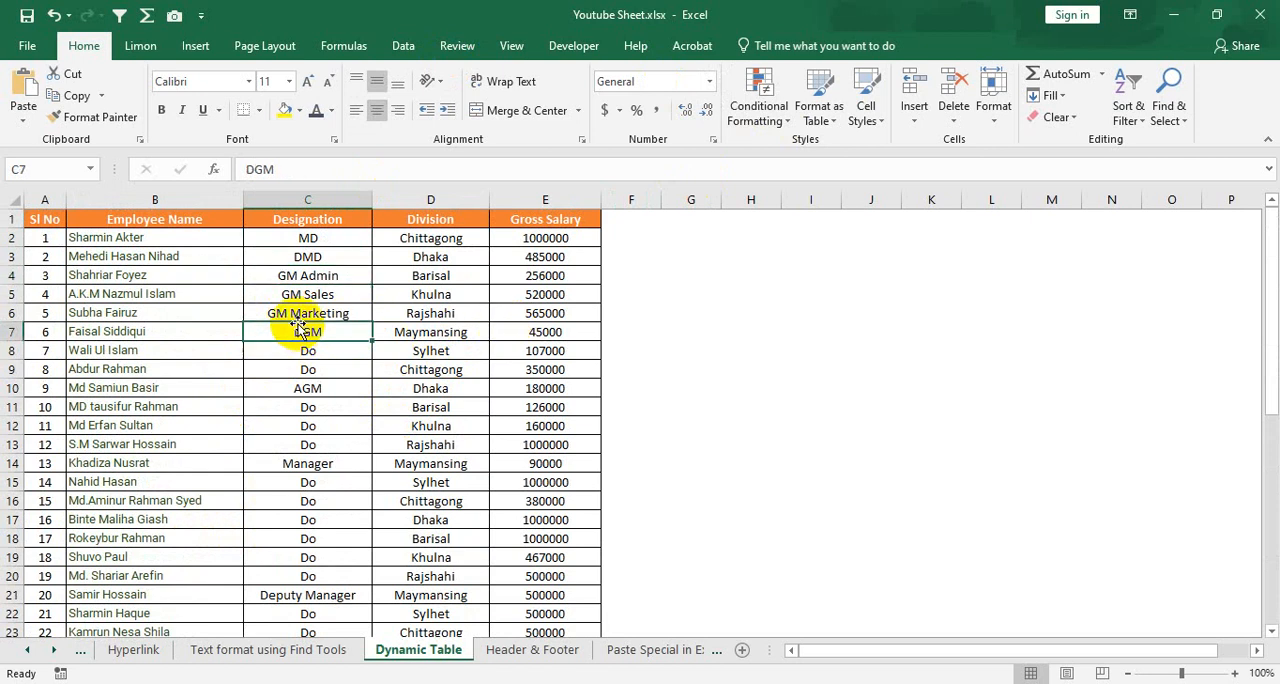
left_click(203, 256)
scroll(435, 430, "down", 3)
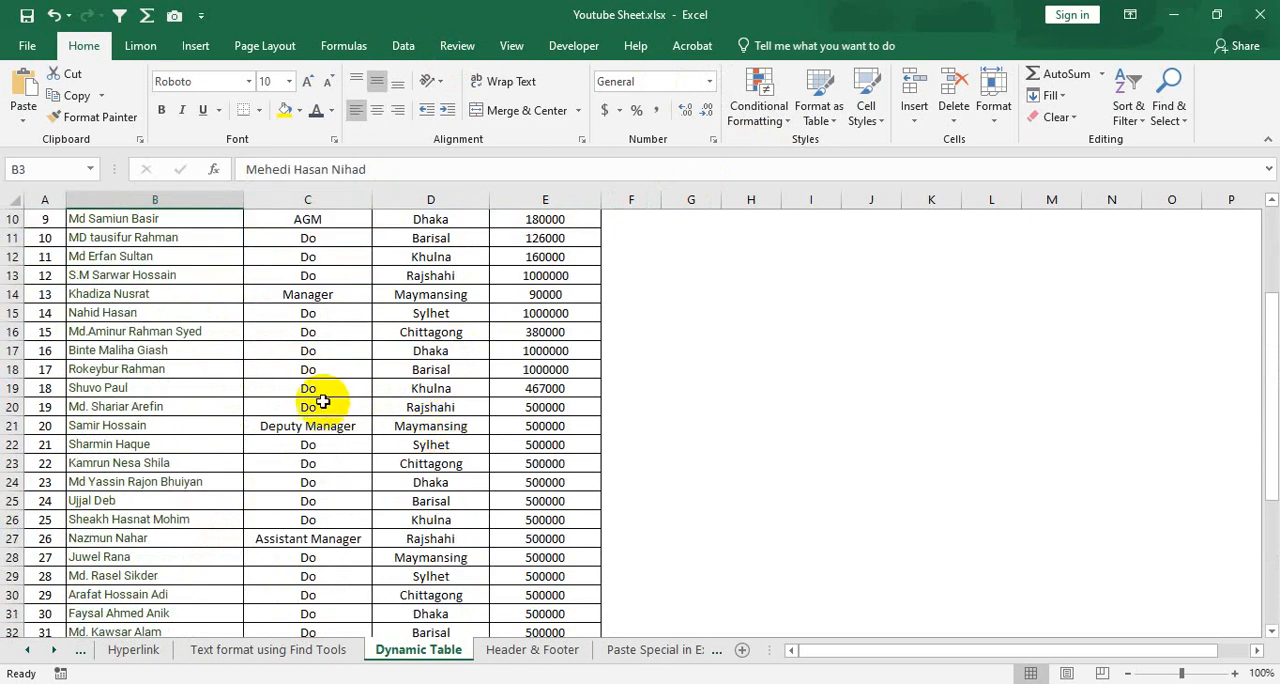
left_click(323, 401)
Convert the employee data in A1:E44 into a table, keeping the first row as headers
left_click(367, 333)
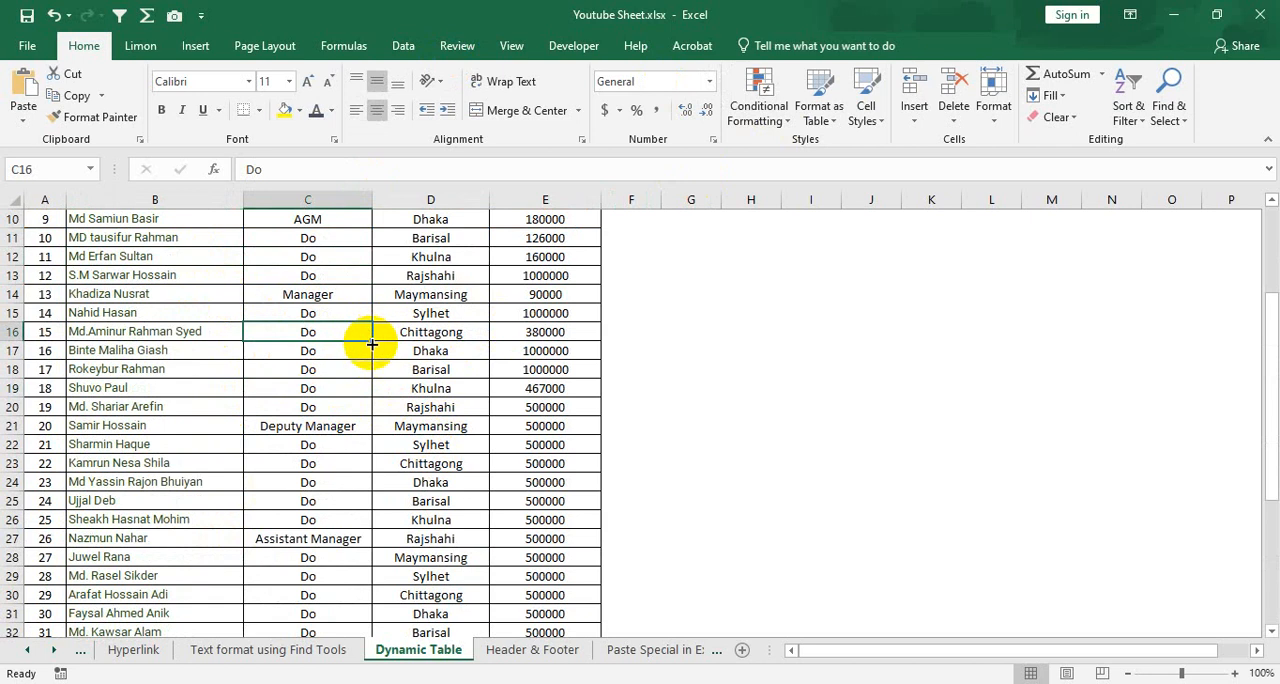
scroll(371, 343, "up", 3)
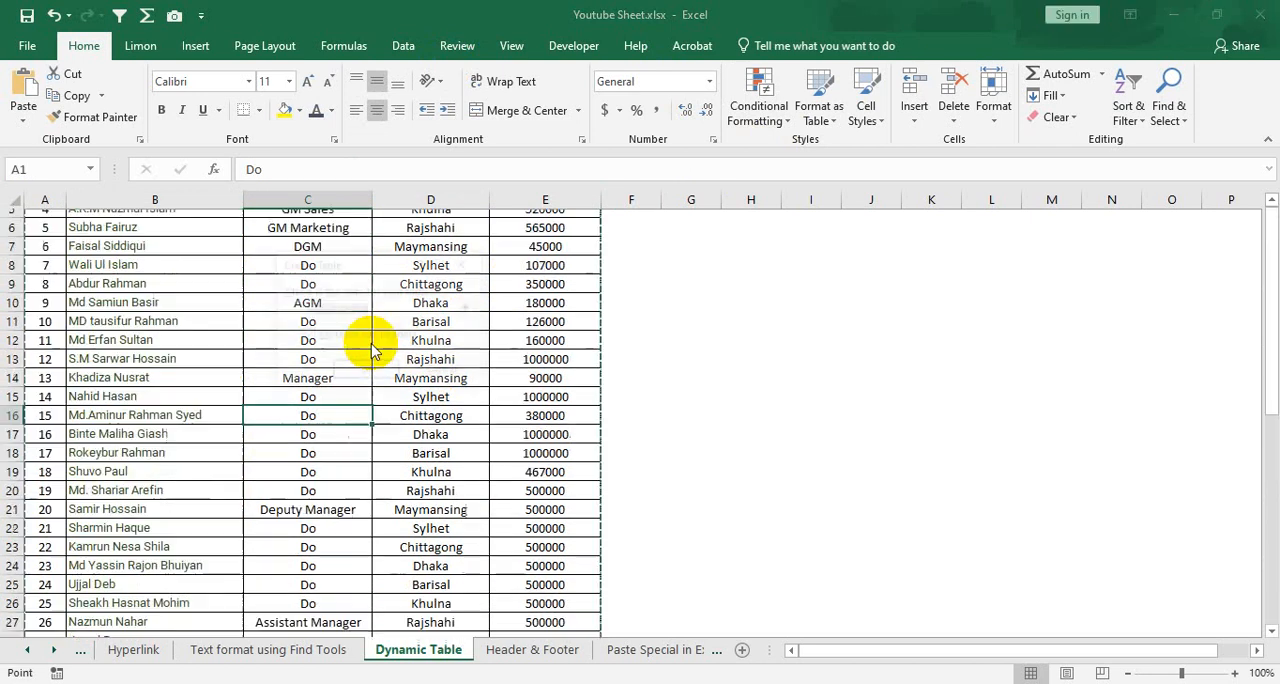
key("ctrl+t")
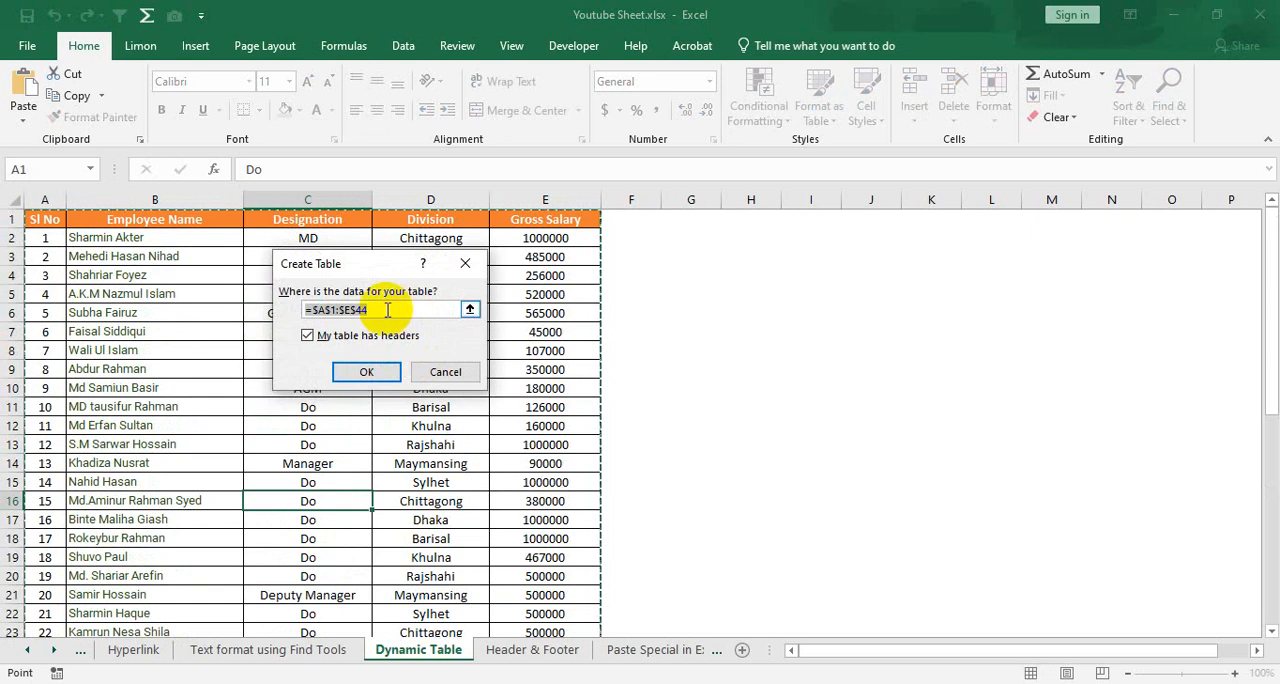
left_click_drag(359, 264, 733, 265)
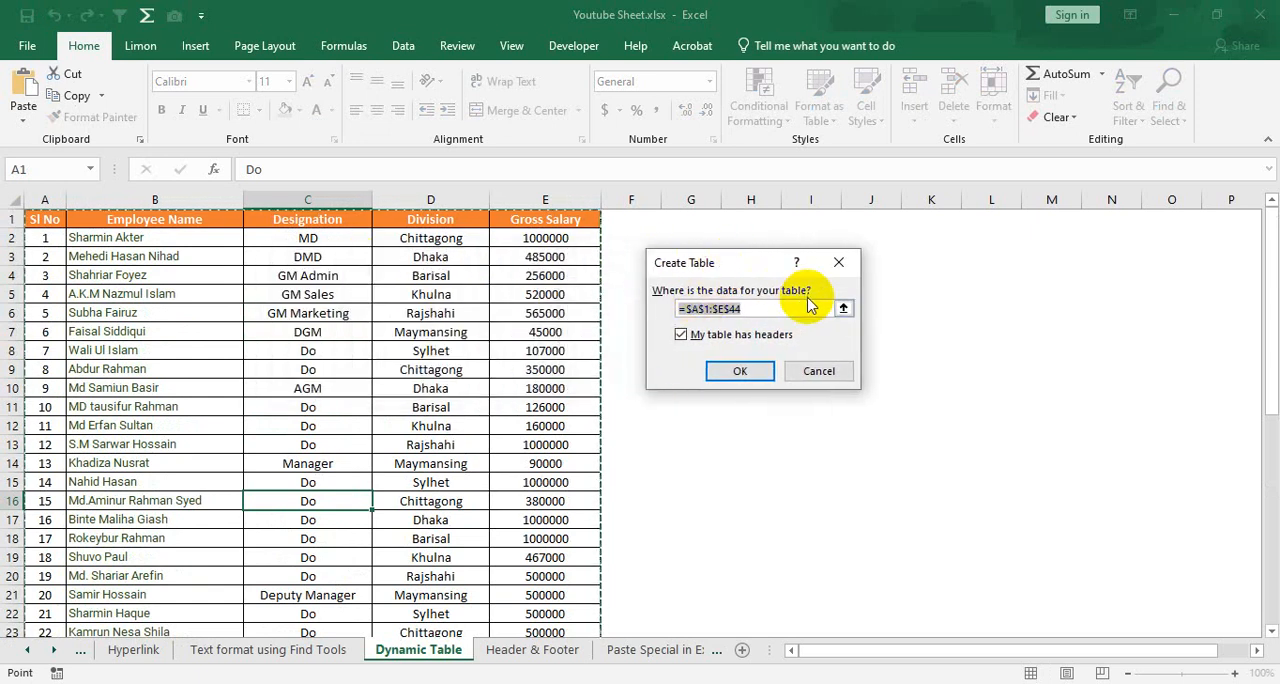
left_click(738, 309)
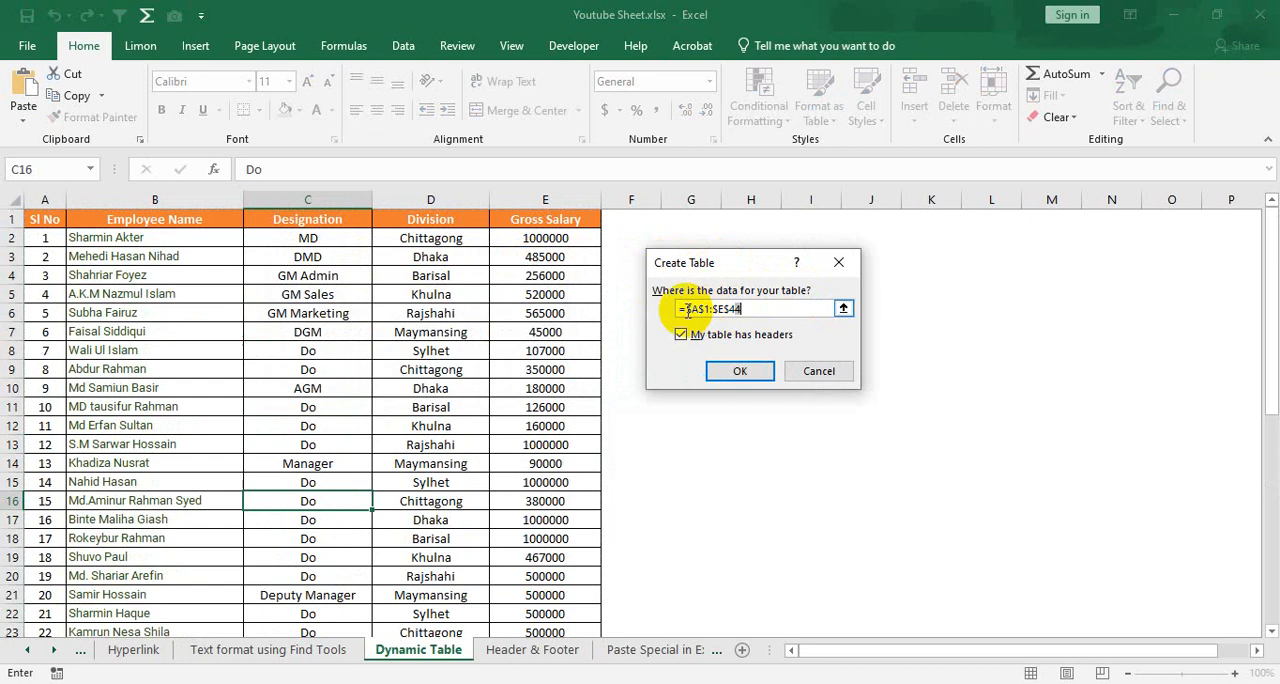
scroll(540, 363, "down", 7)
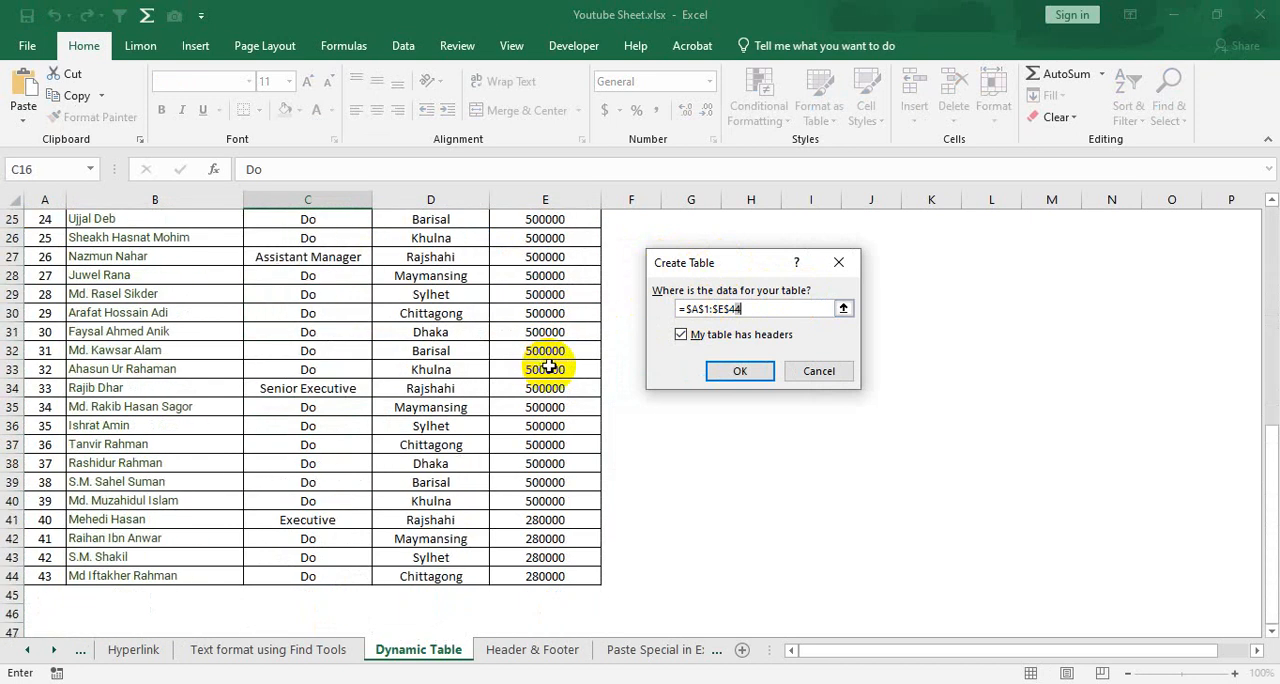
scroll(543, 363, "up", 7)
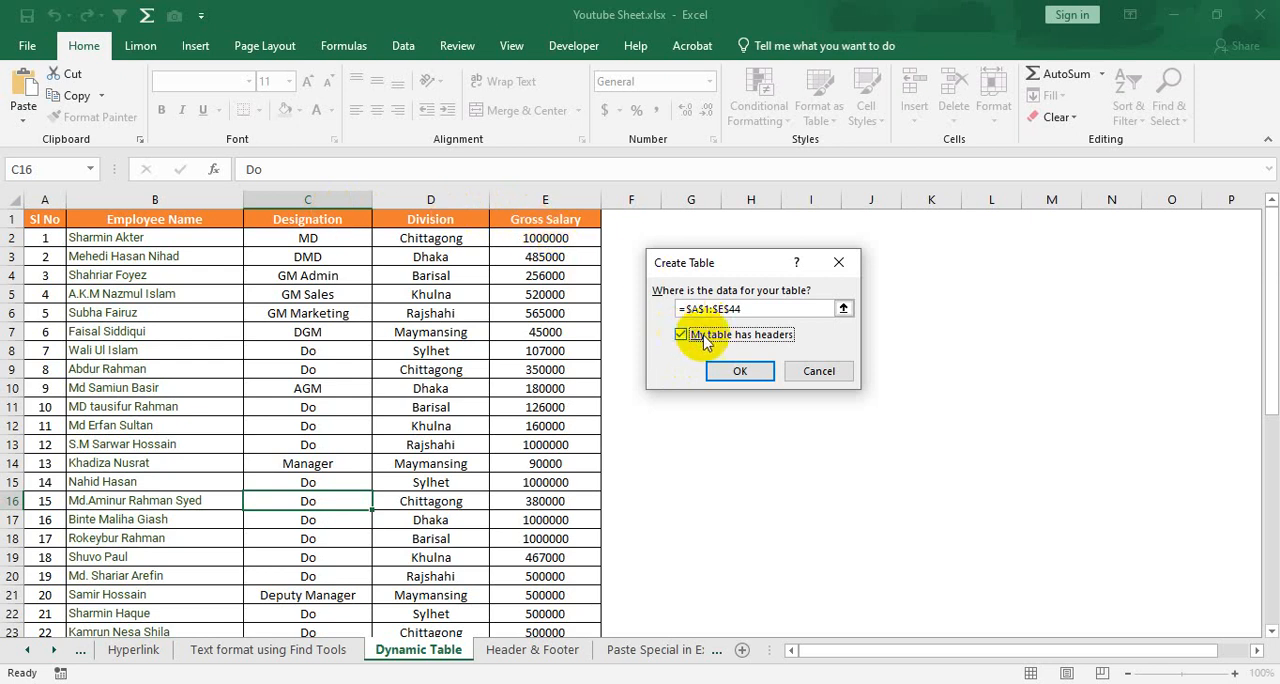
left_click(740, 371)
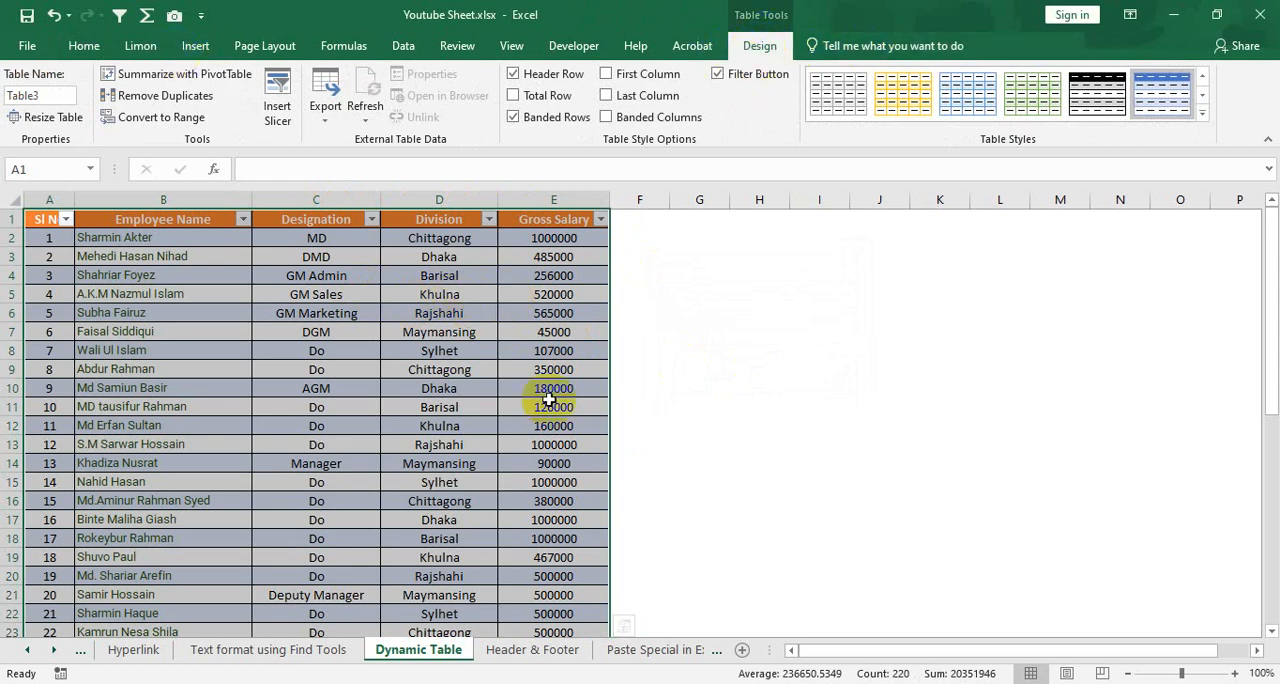
left_click(652, 369)
left_click(543, 369)
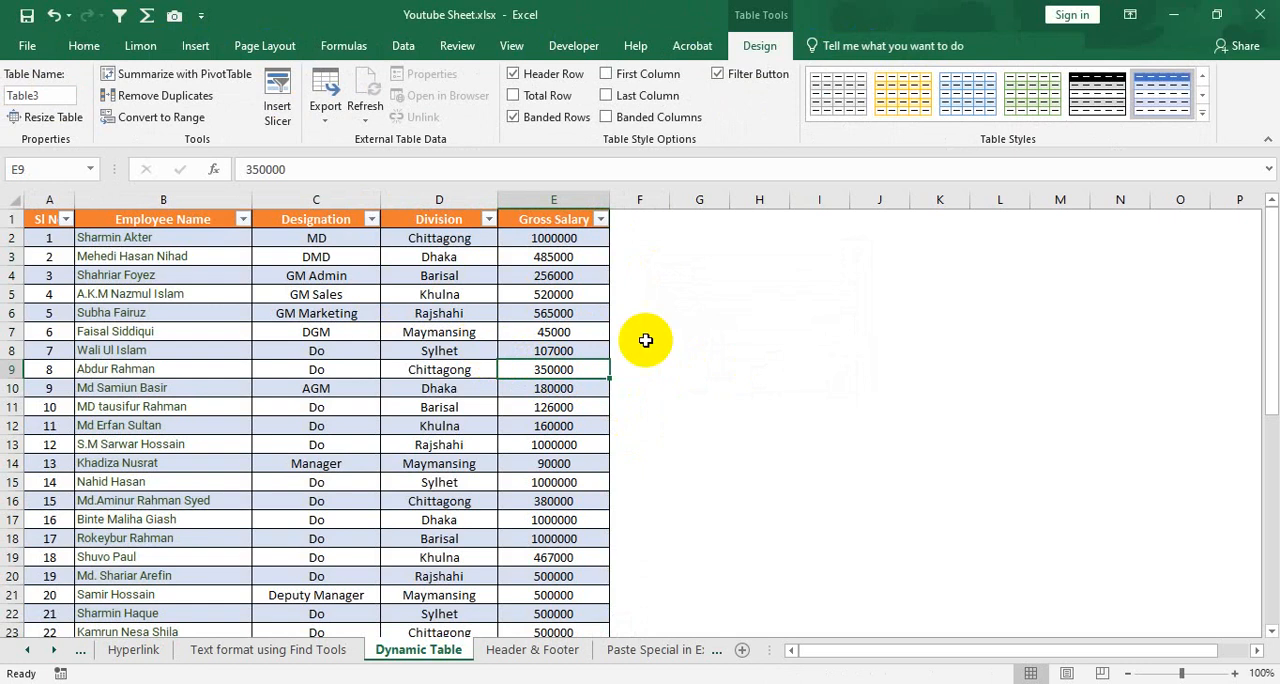
Undo the table creation to restore the plain data range
key("ctrl+z")
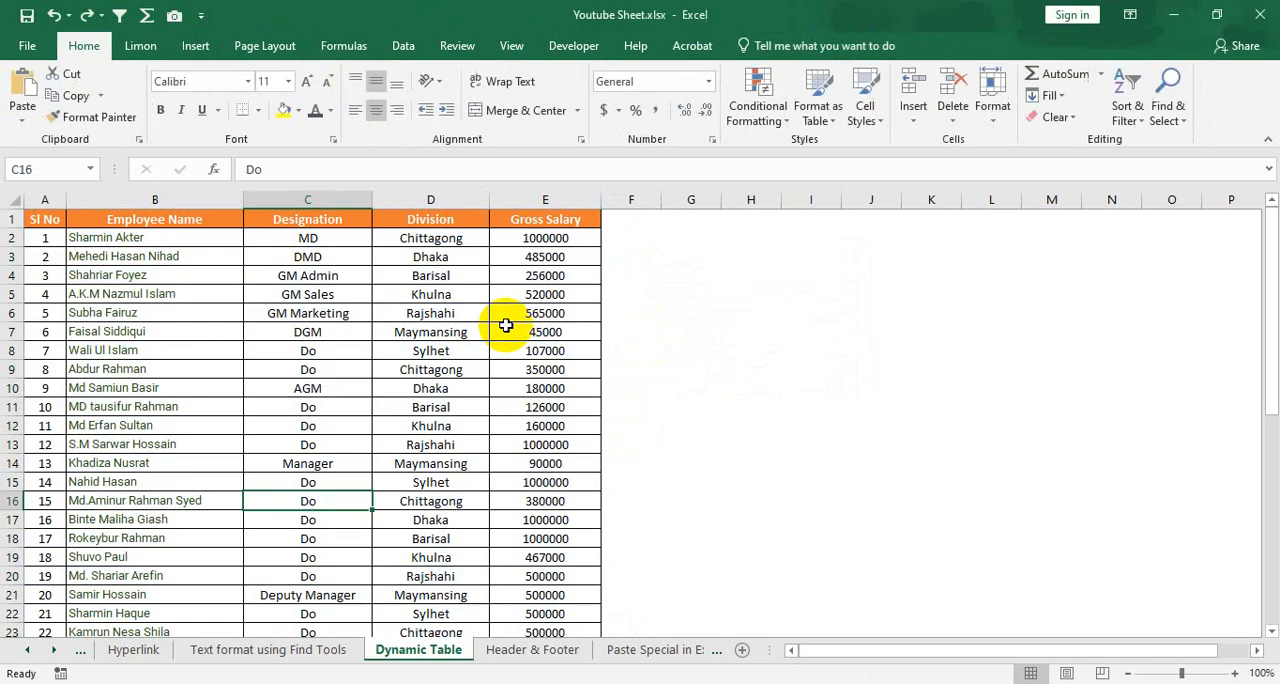
left_click(408, 346)
left_click(261, 328)
left_click(130, 374)
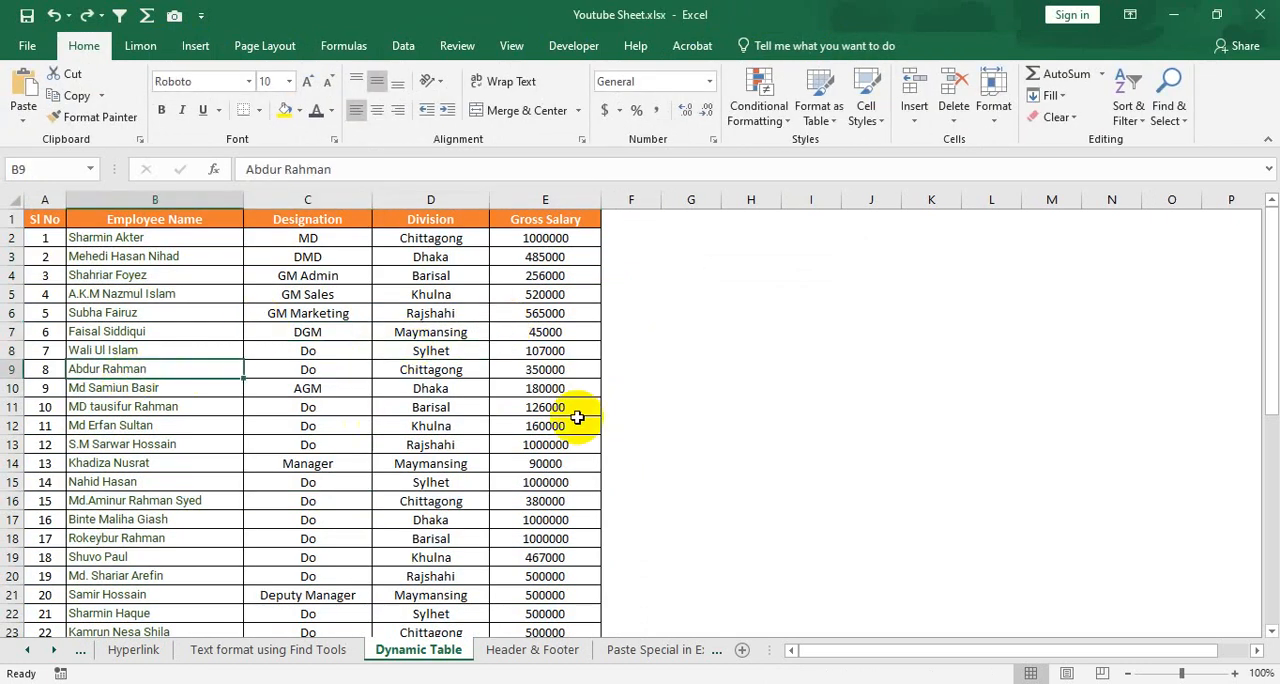
left_click(386, 404)
left_click(470, 315)
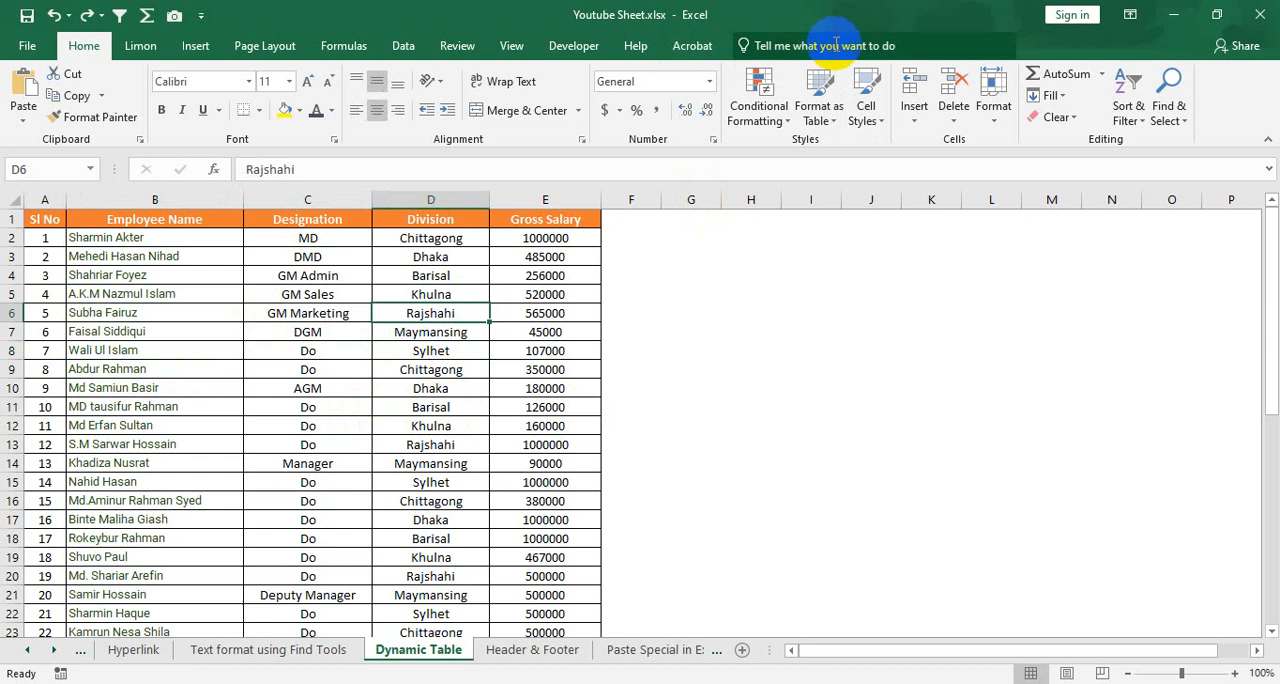
Create a table with headers from the full employee salary data range
left_click(361, 405)
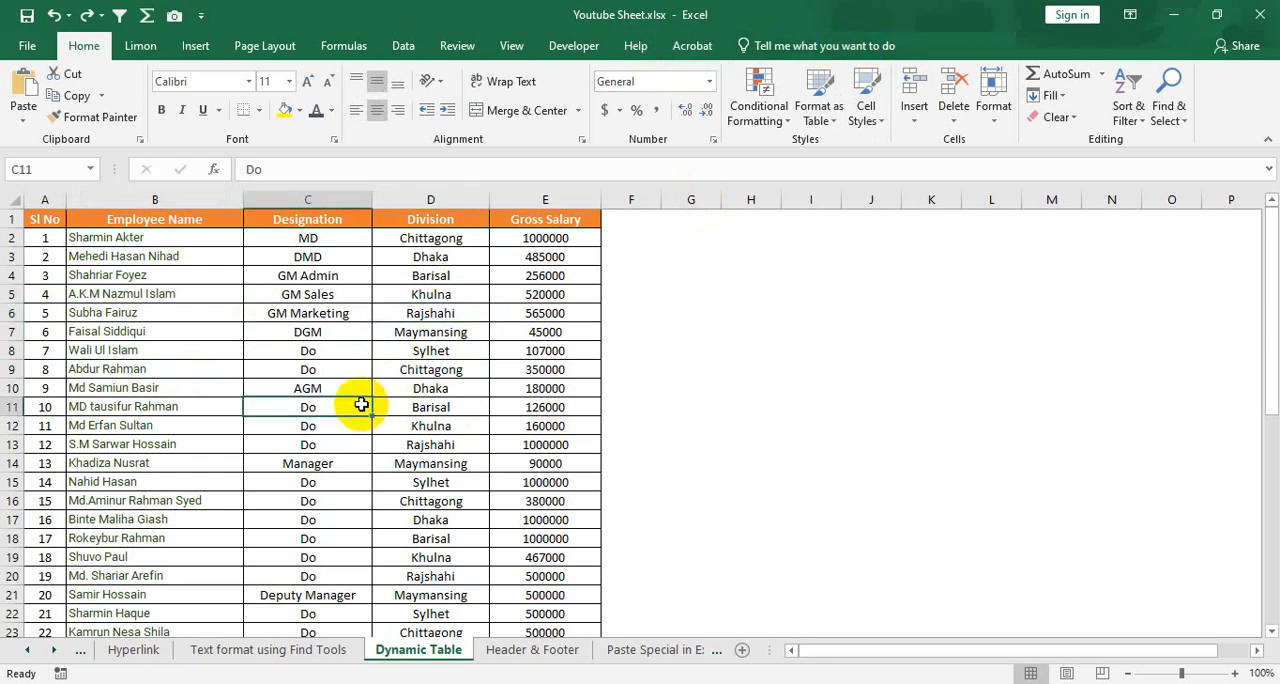
key("ctrl+t")
left_click(745, 370)
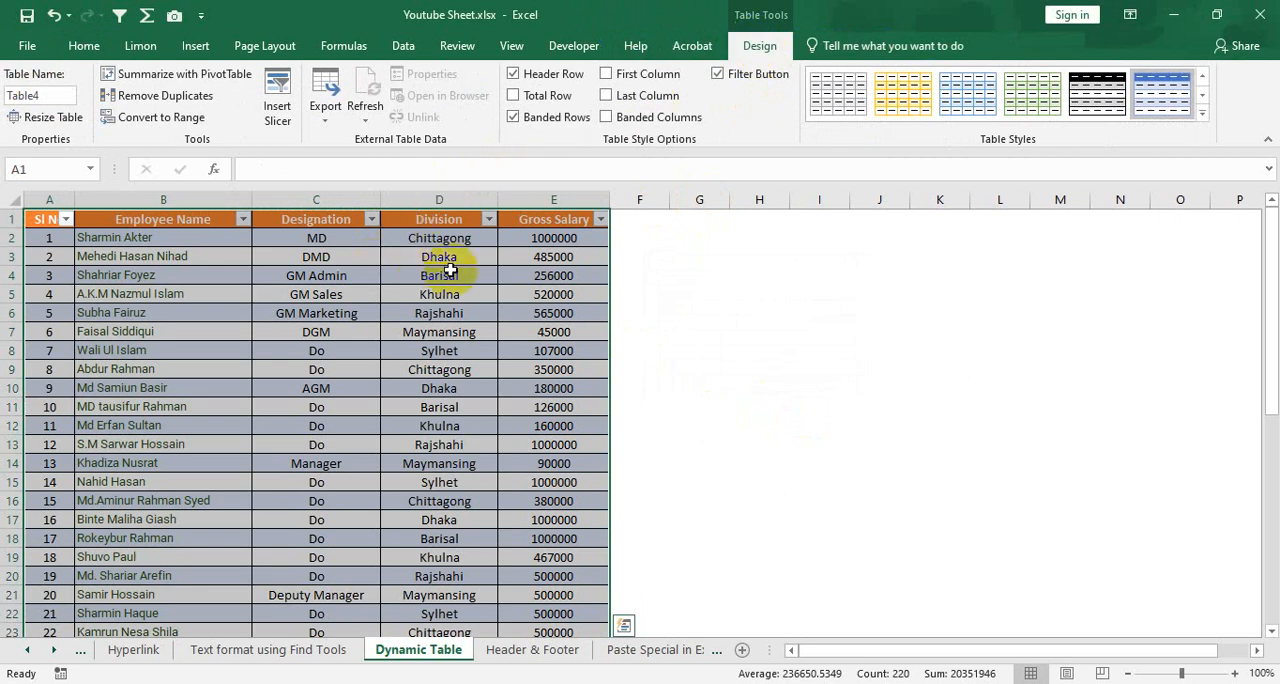
Rename the new employee table as Salarysheet
left_click(35, 93)
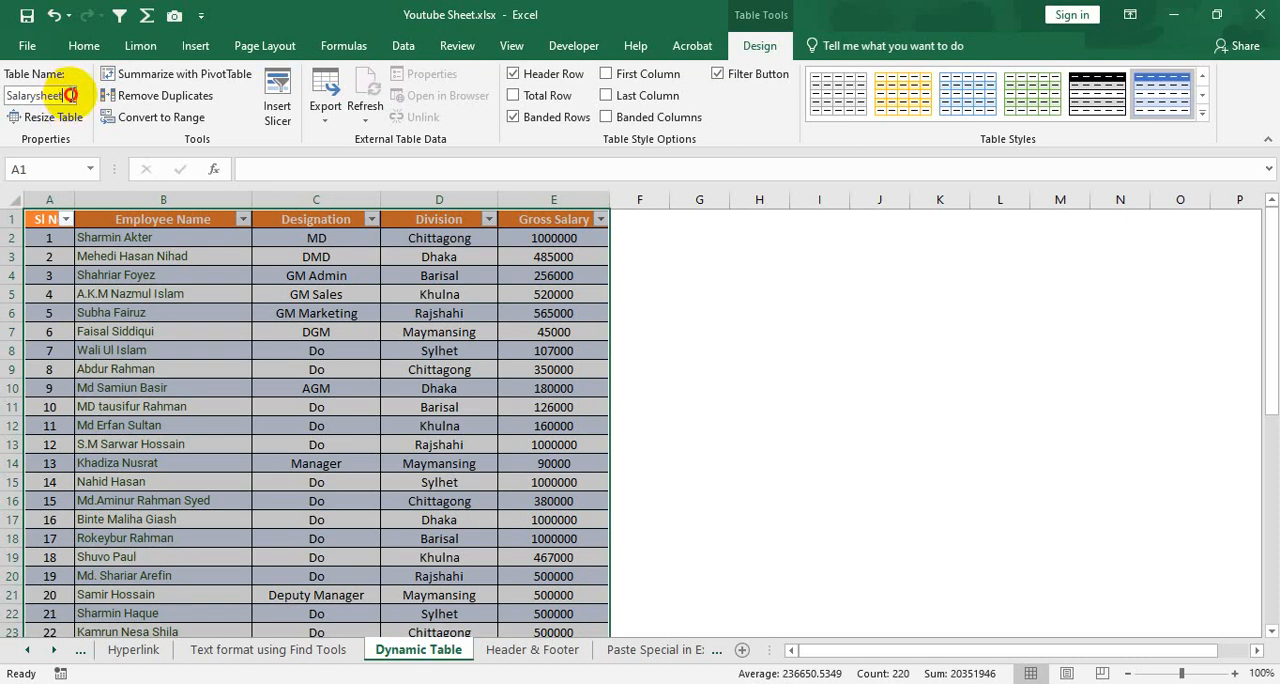
left_click_drag(70, 95, 26, 95)
left_click(163, 255)
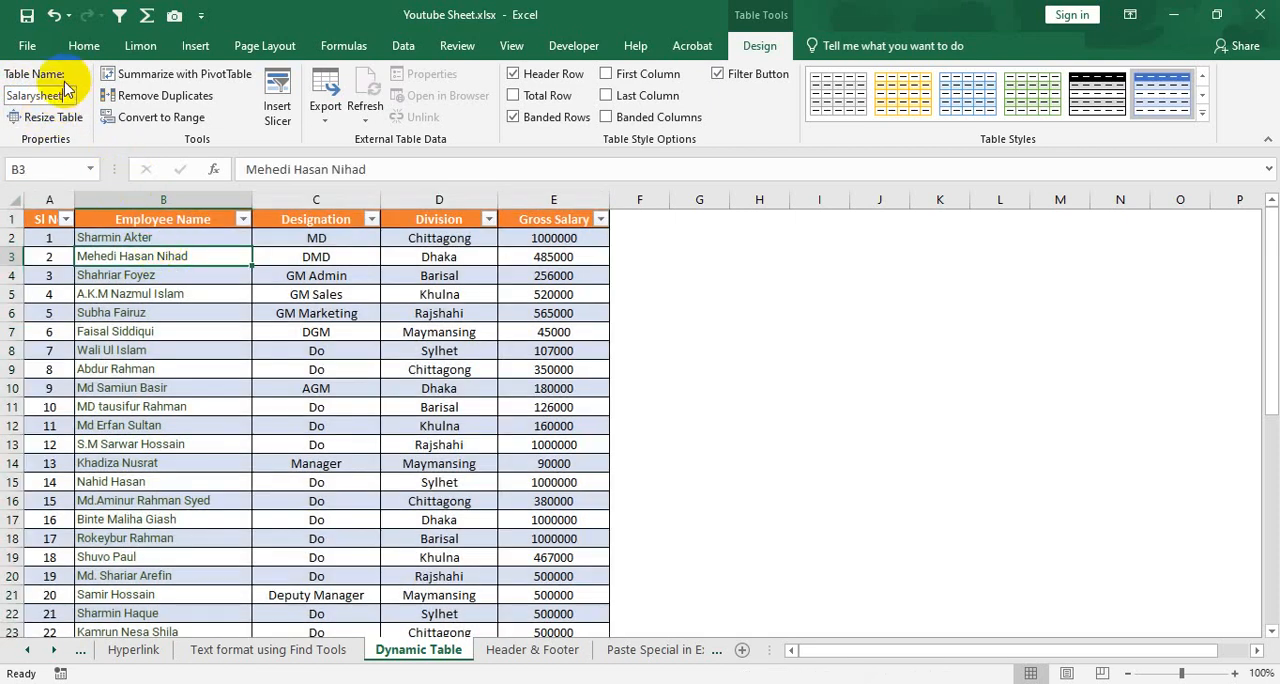
Resize the Salarysheet table so its data range covers $A$1:$E$50
left_click(150, 350)
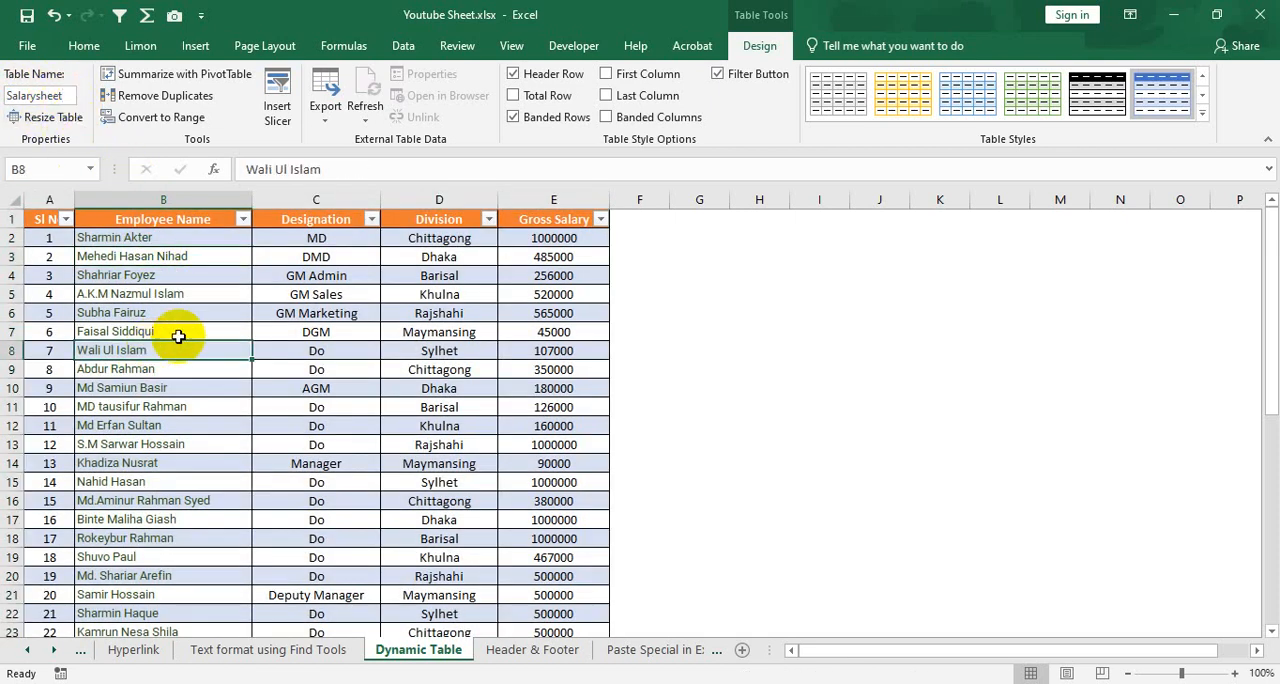
scroll(390, 410, "down", 4)
scroll(398, 420, "down", 5)
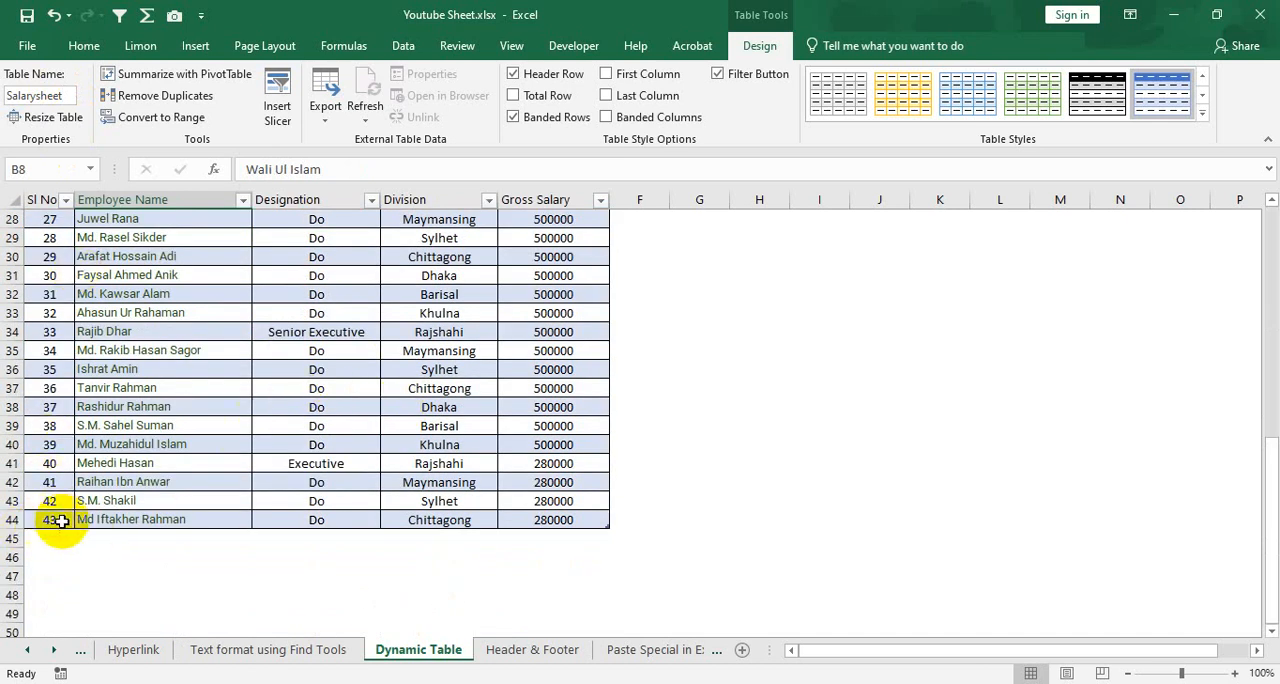
left_click_drag(57, 520, 235, 520)
left_click(8, 519)
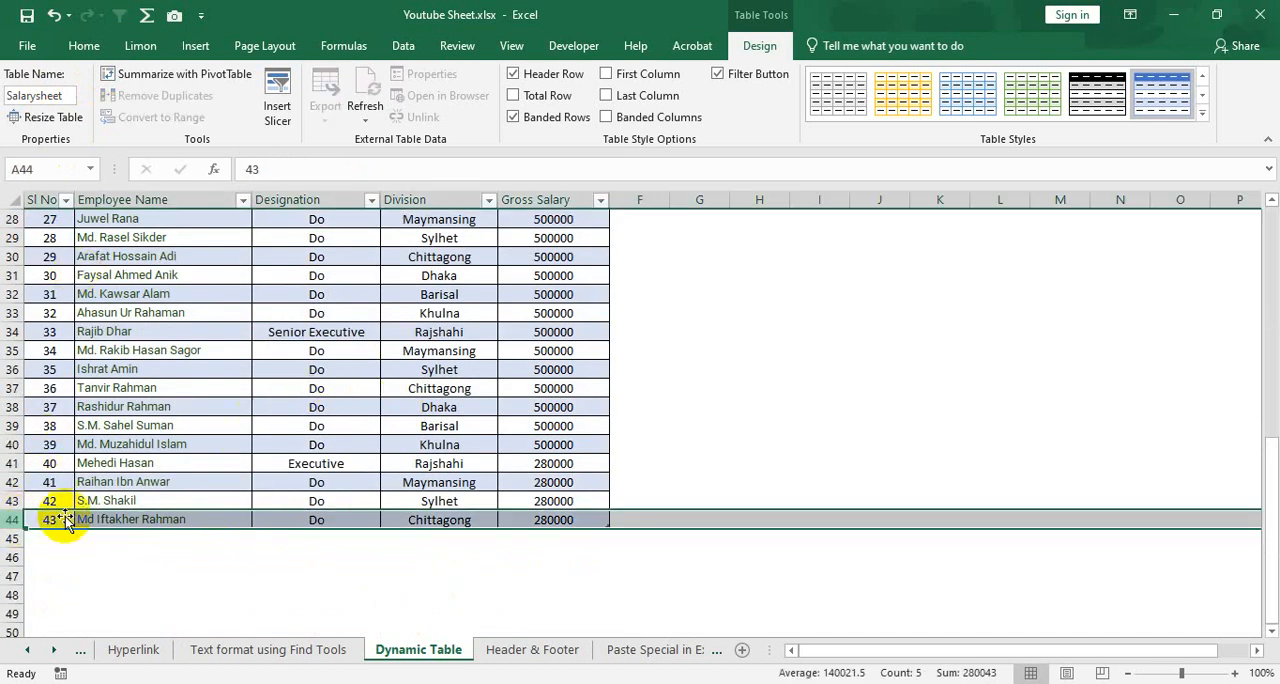
left_click(318, 386)
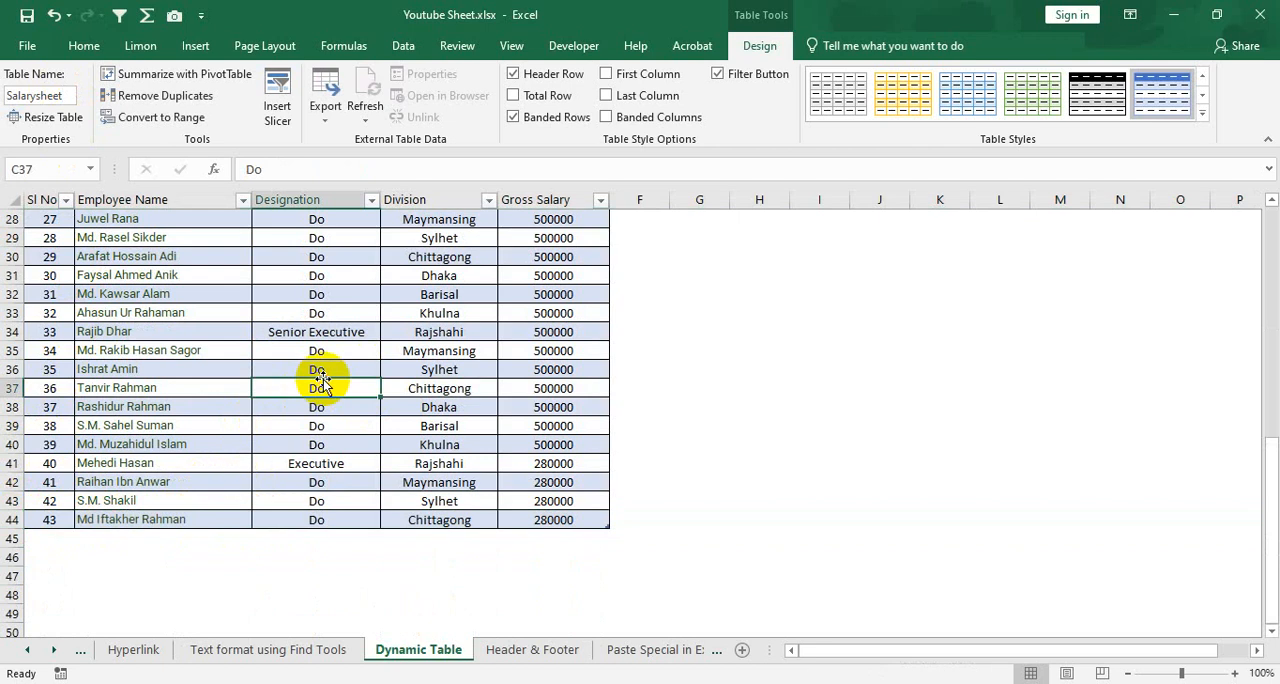
left_click(62, 127)
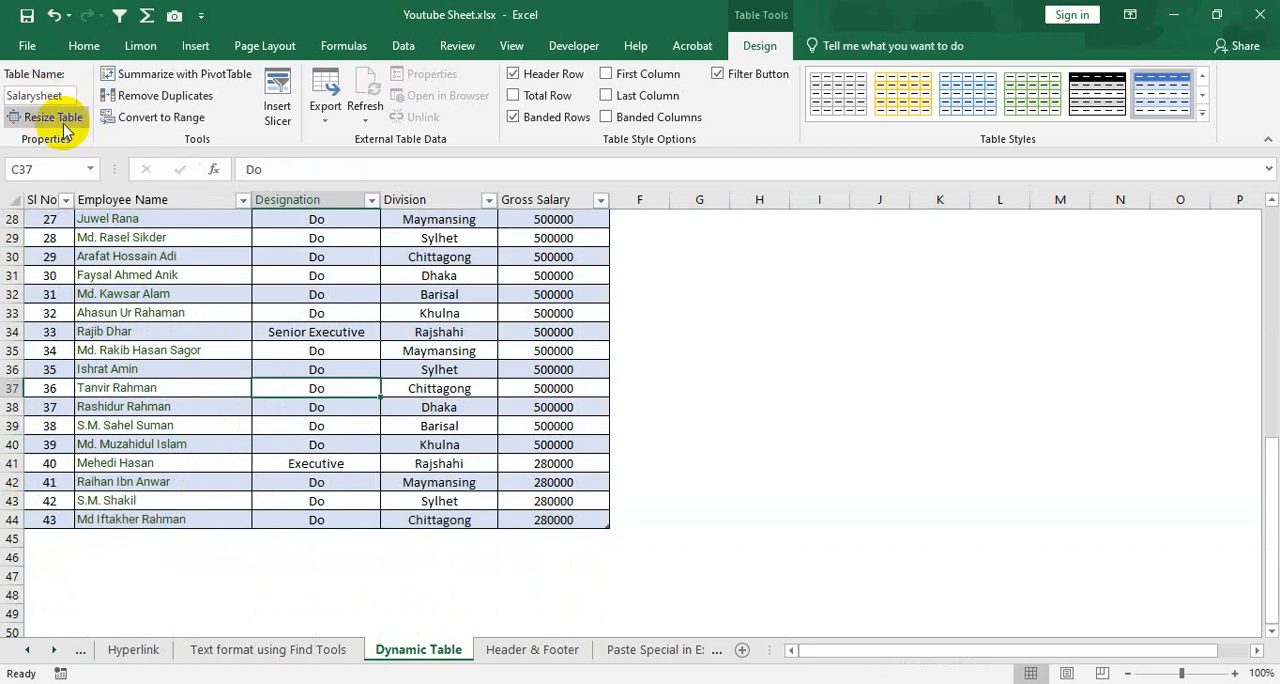
left_click(55, 118)
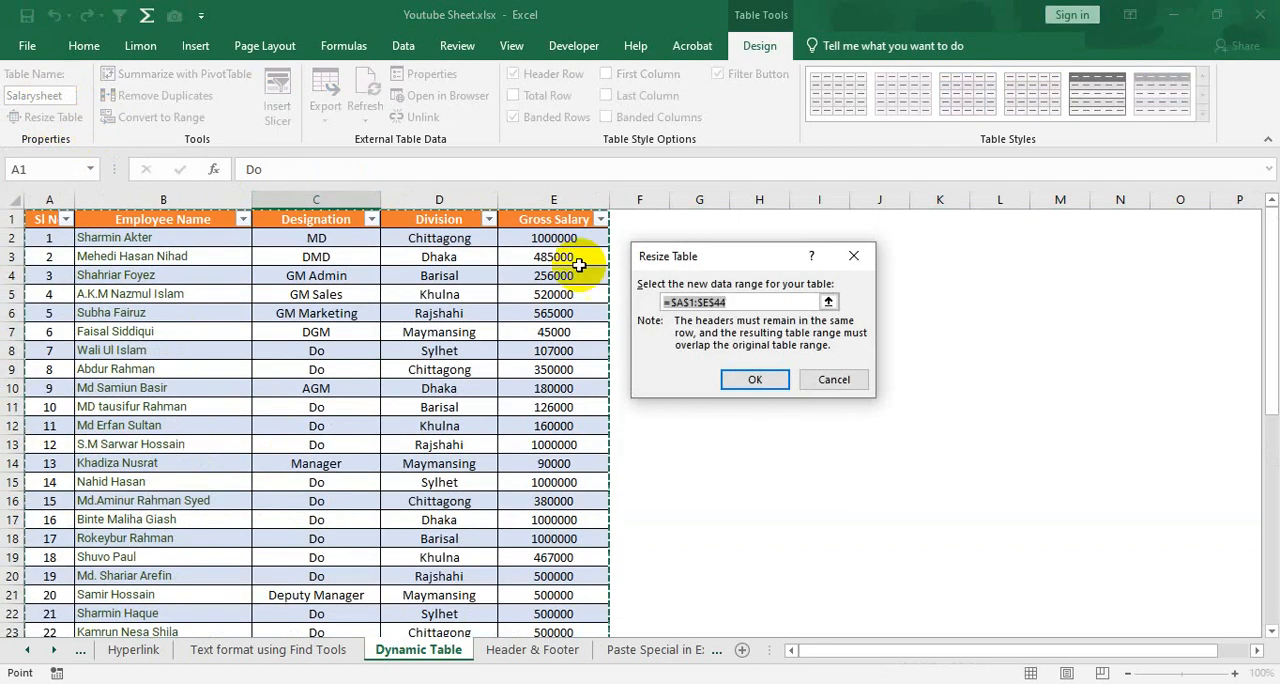
scroll(366, 478, "down", 14)
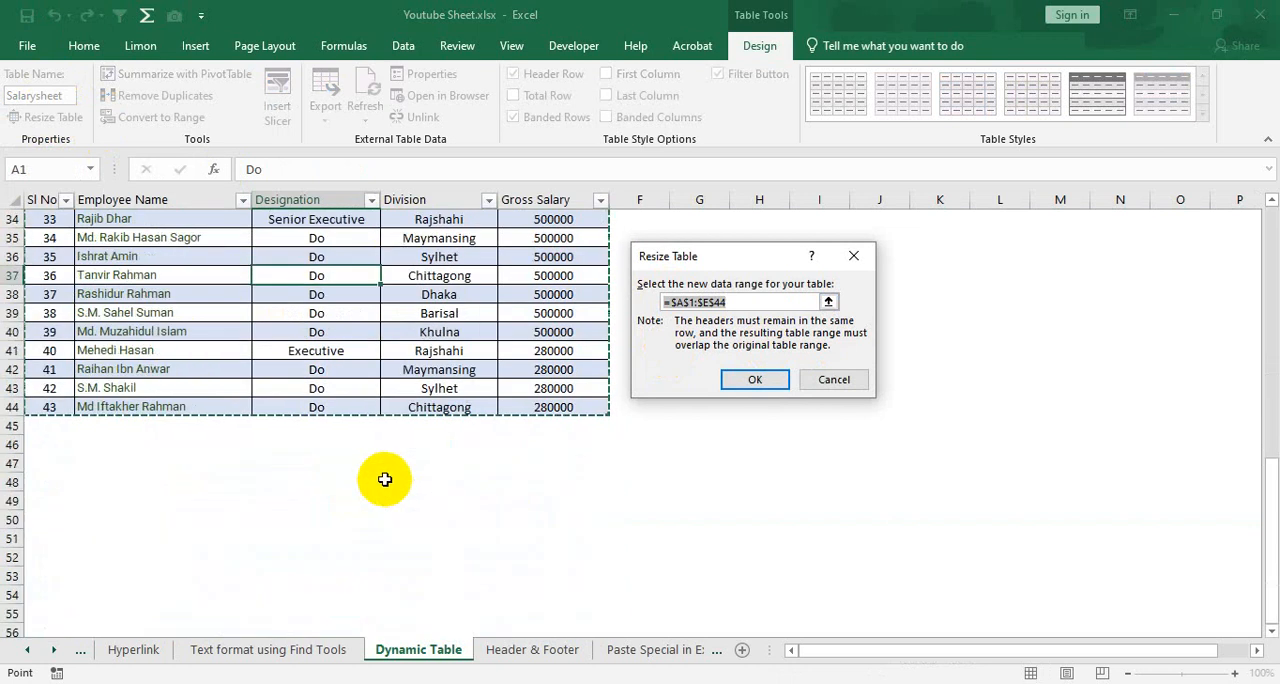
scroll(441, 410, "up", 1)
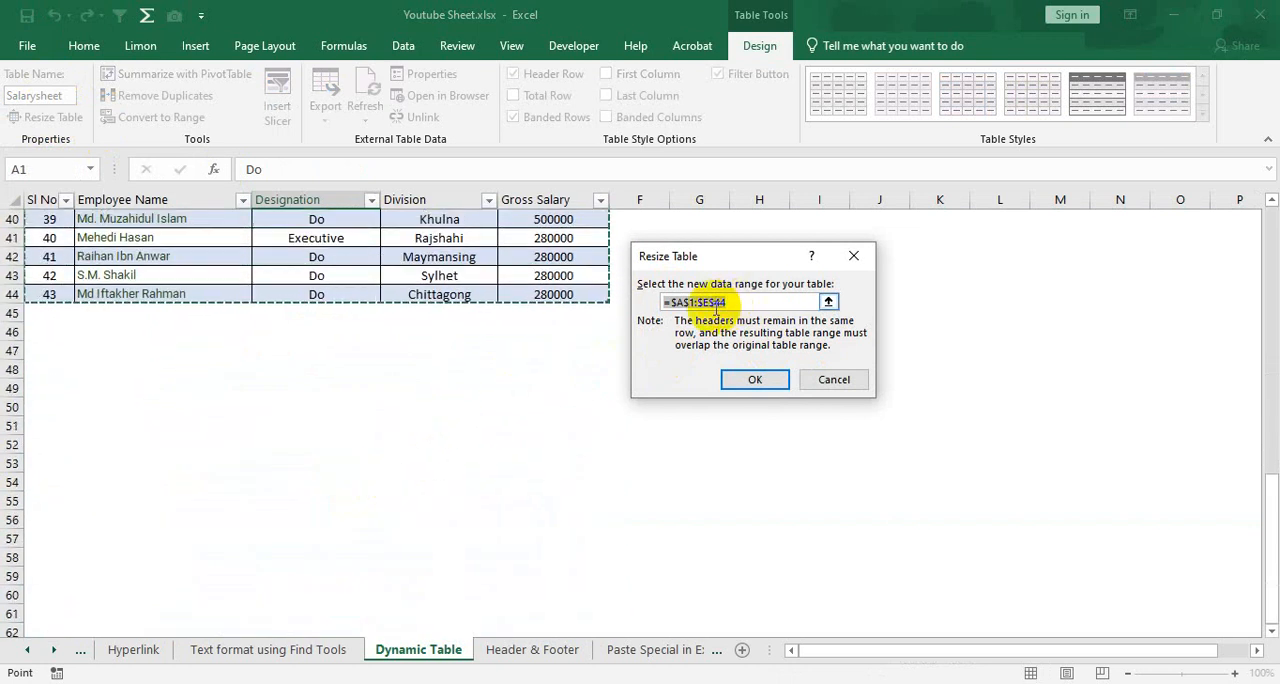
left_click(716, 306)
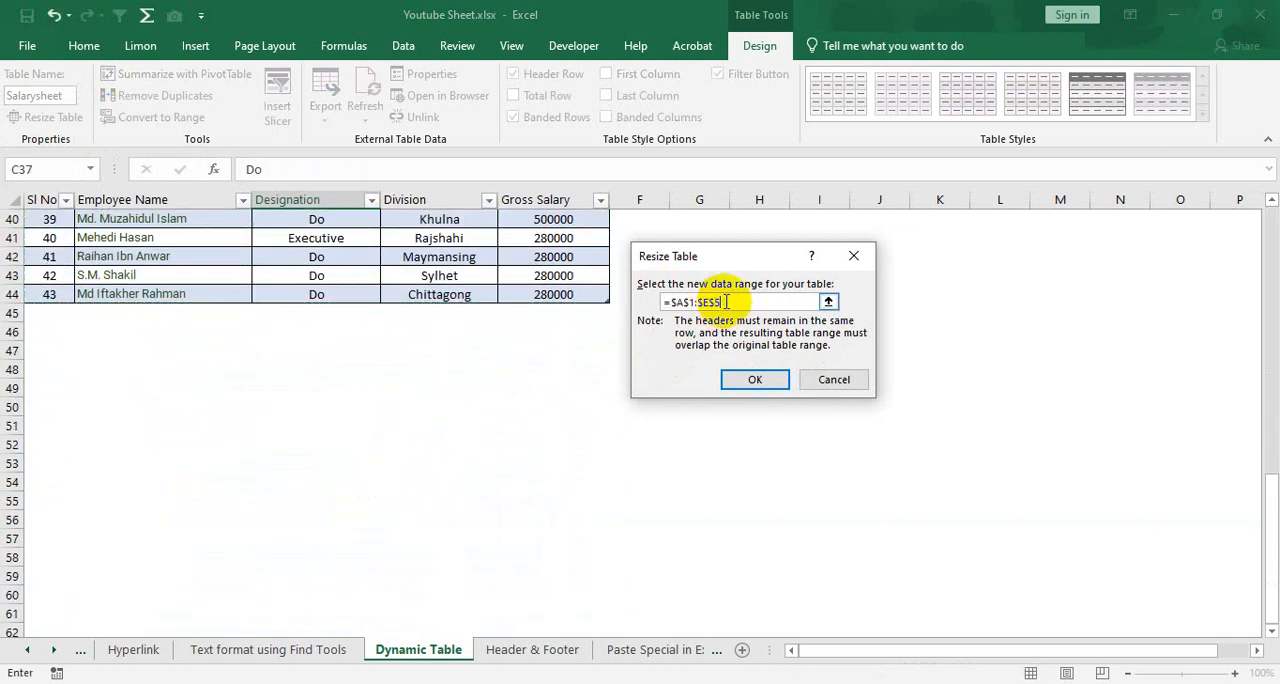
left_click(754, 383)
Examine the blank formatted rows 45 to 50 added at the end of the table
left_click(56, 312)
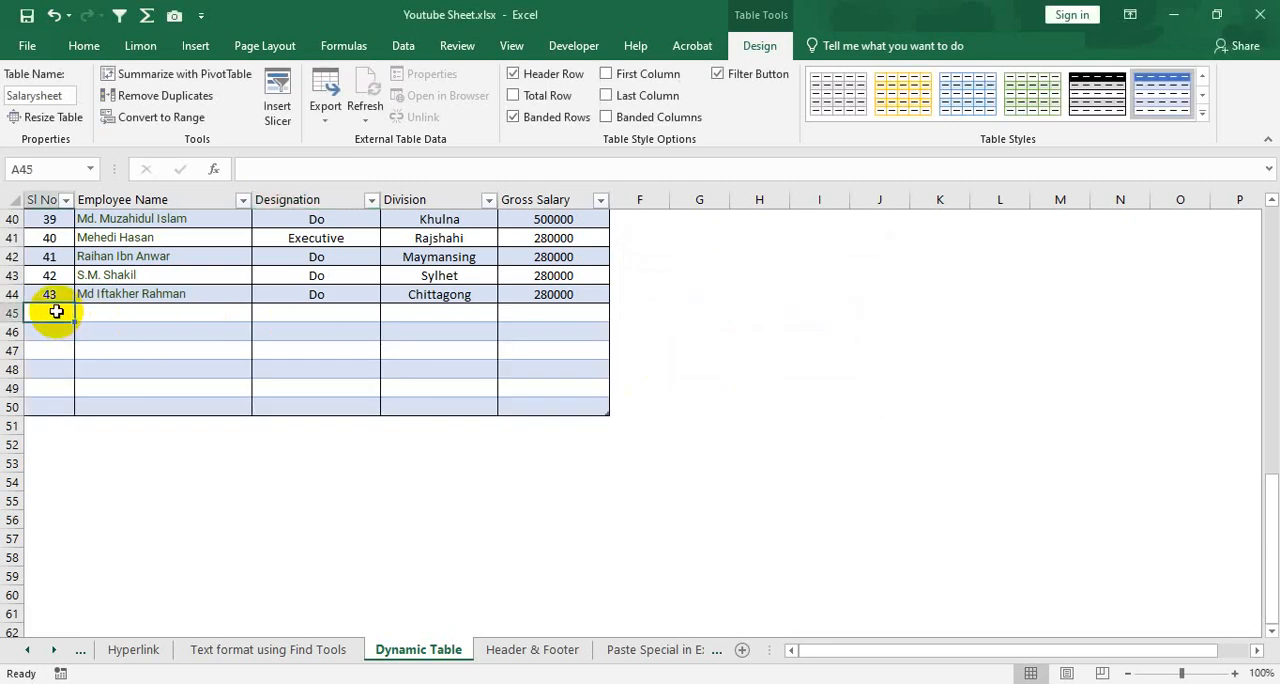
left_click_drag(56, 312, 563, 398)
left_click(266, 316)
left_click(50, 312)
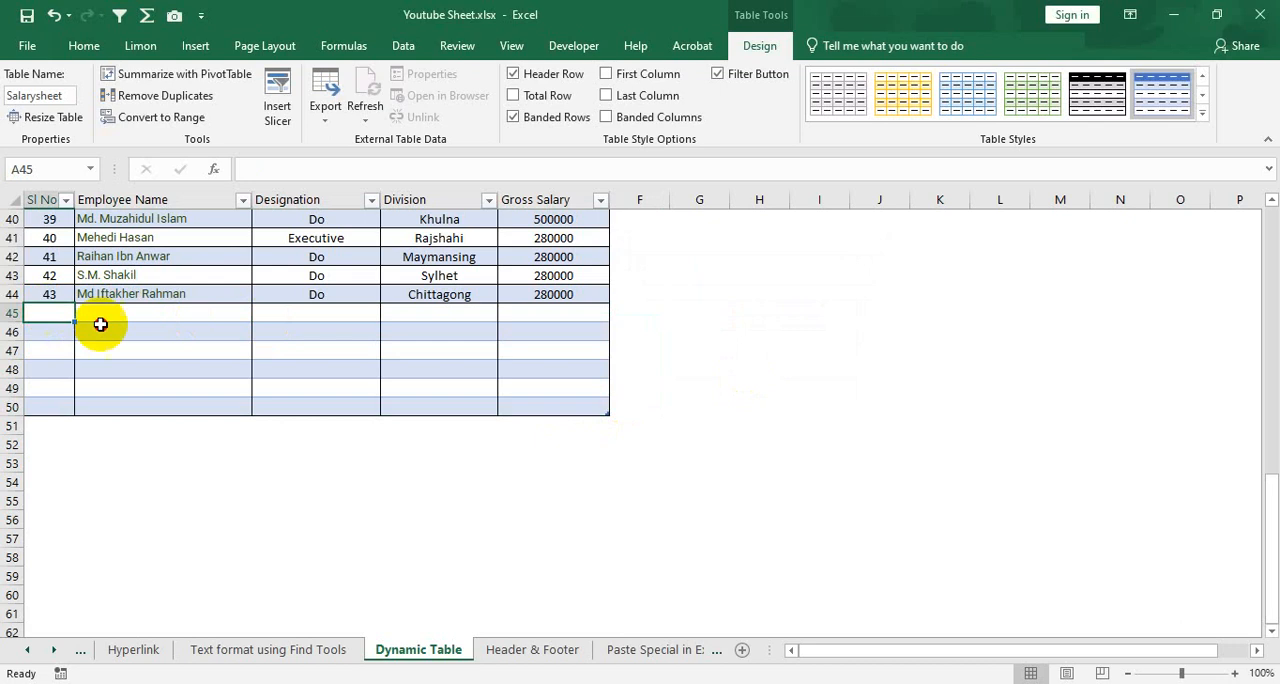
left_click_drag(100, 324, 546, 406)
left_click(529, 367)
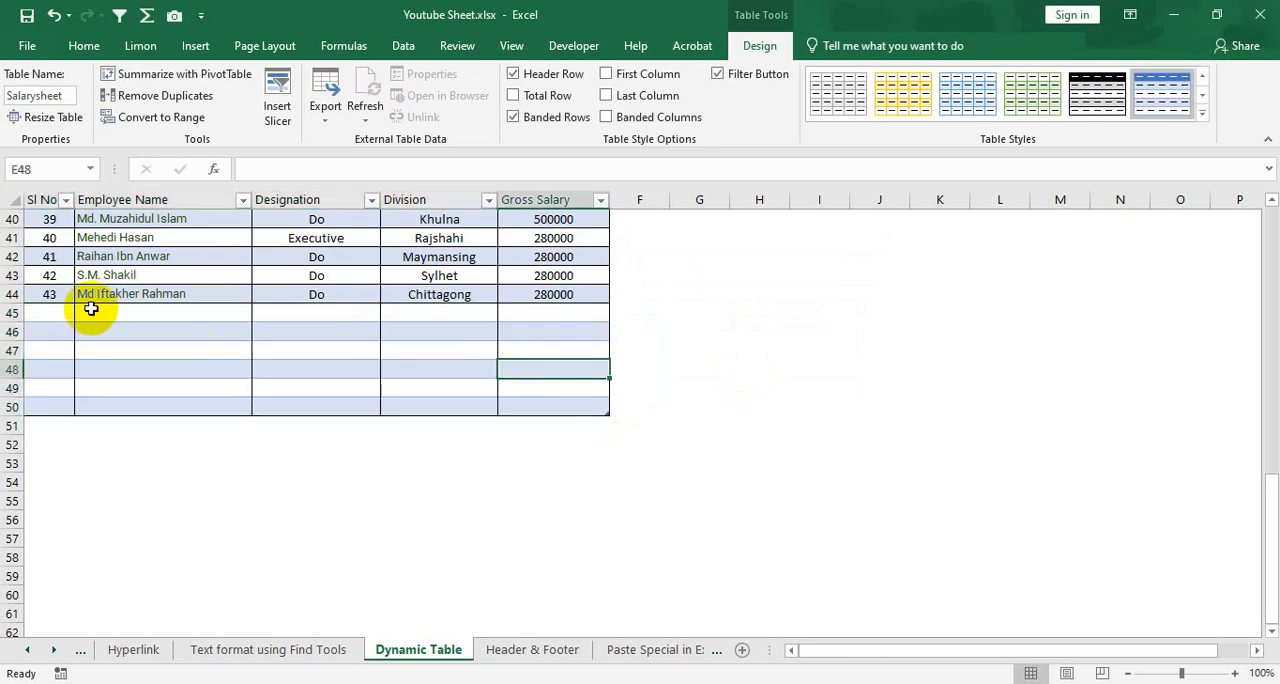
left_click_drag(57, 311, 523, 405)
left_click(529, 366)
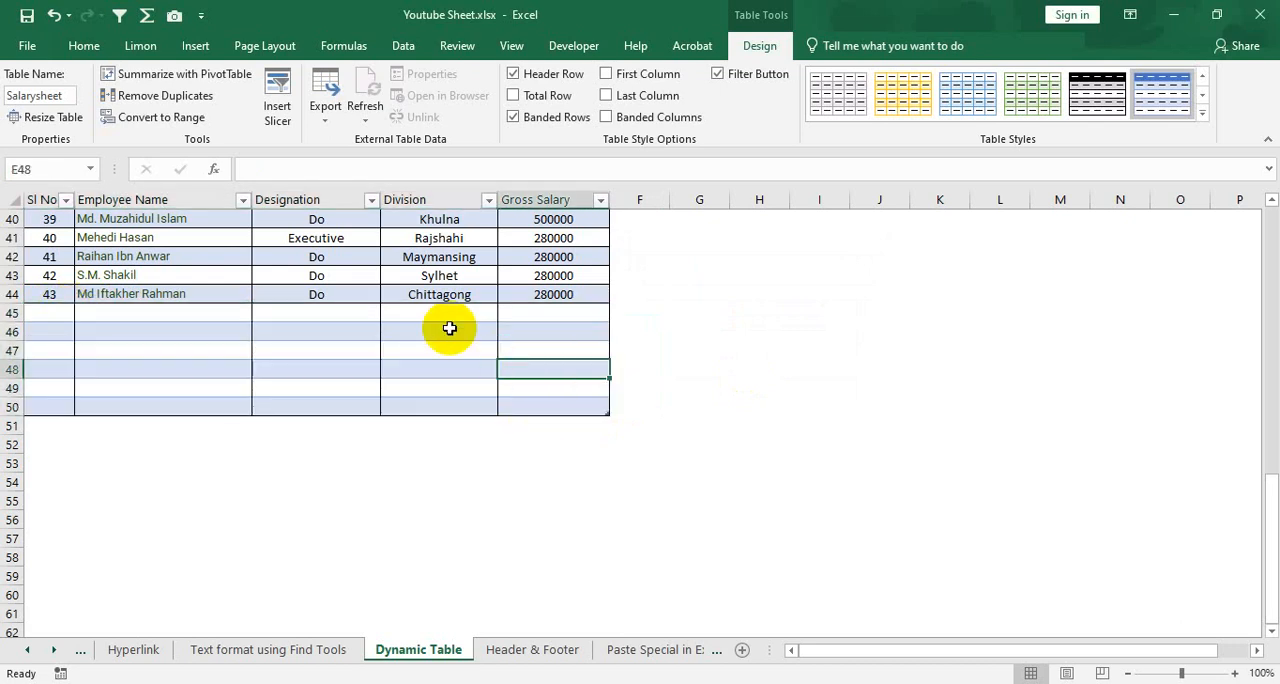
scroll(449, 328, "up", 12)
scroll(333, 370, "up", 1)
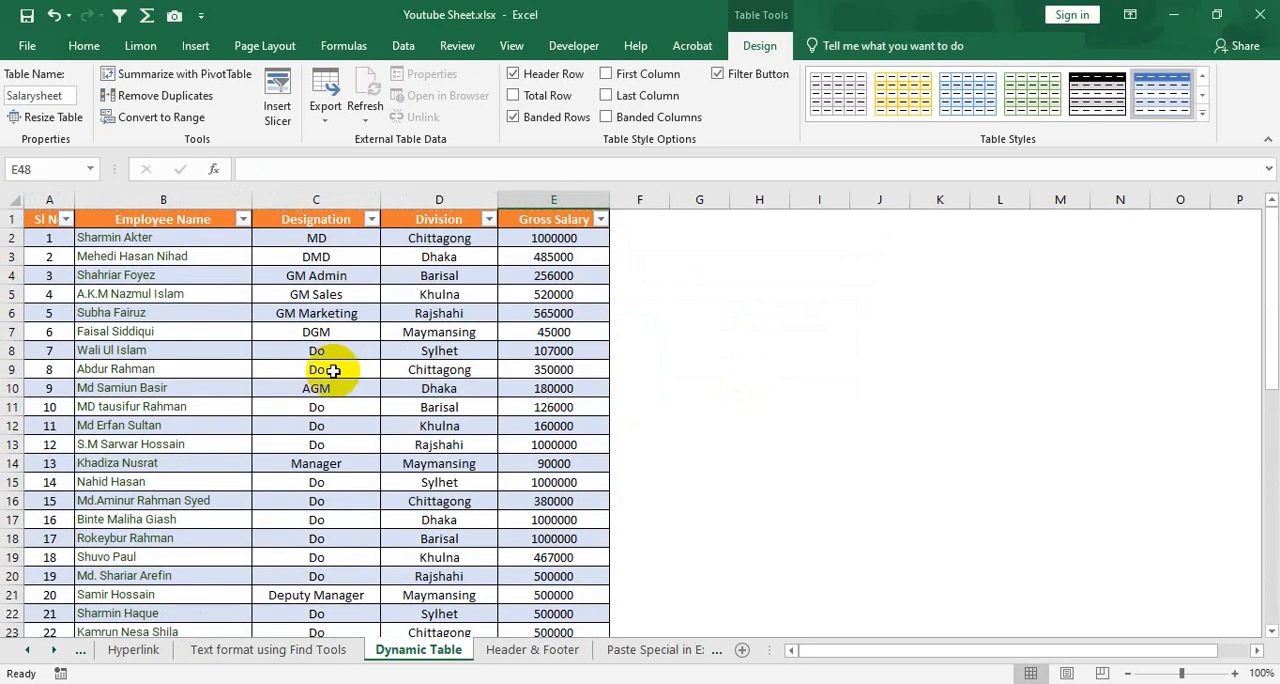
Try removing the table's duplicate rows by comparing all five columns with headers, and undo the removal
left_click(326, 368)
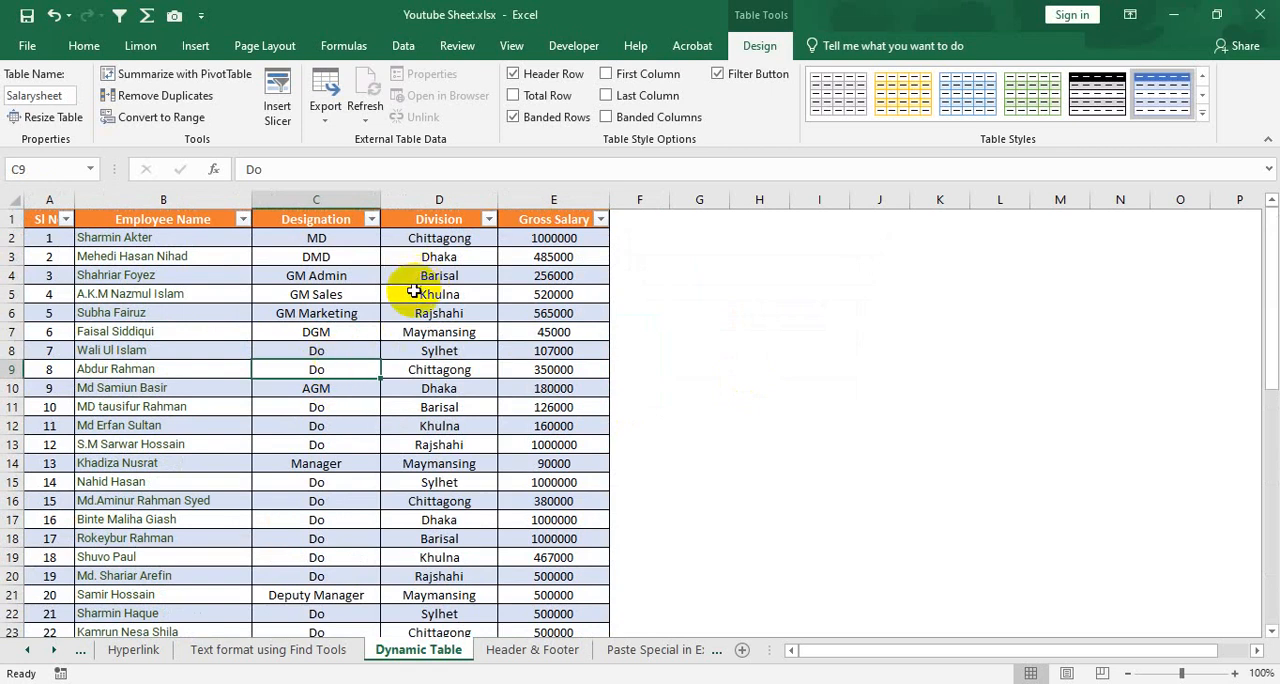
left_click(335, 332)
left_click(178, 297)
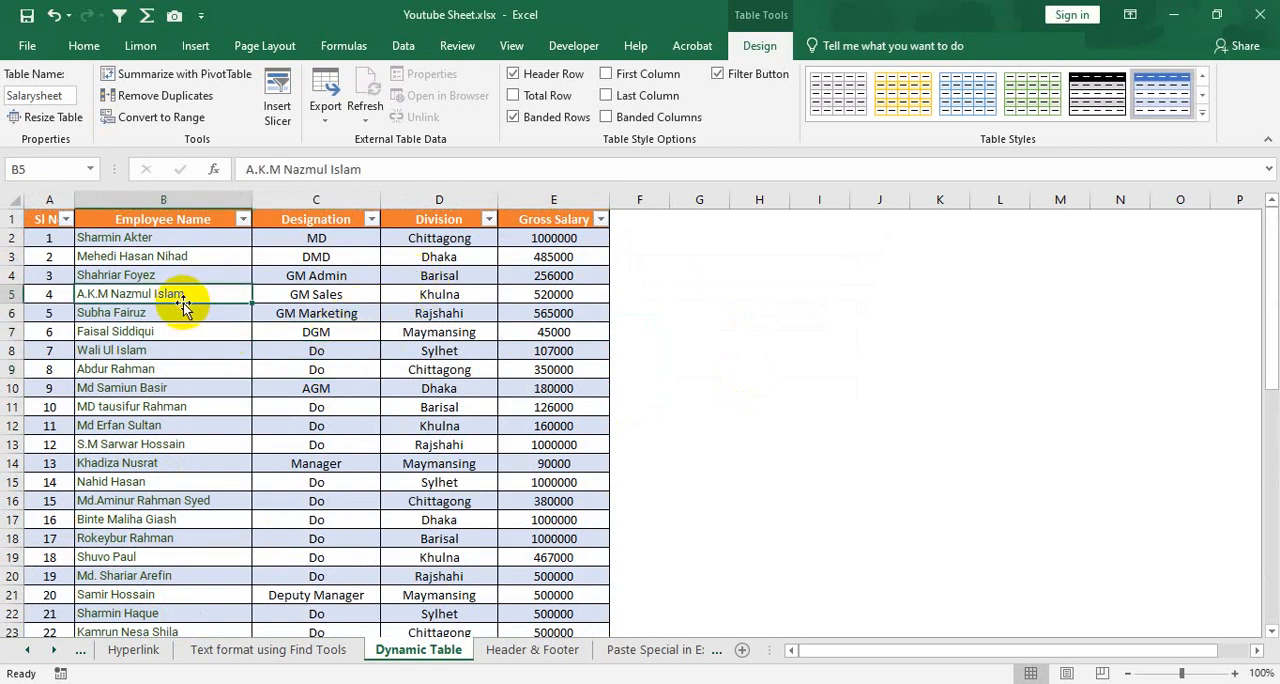
left_click(337, 339)
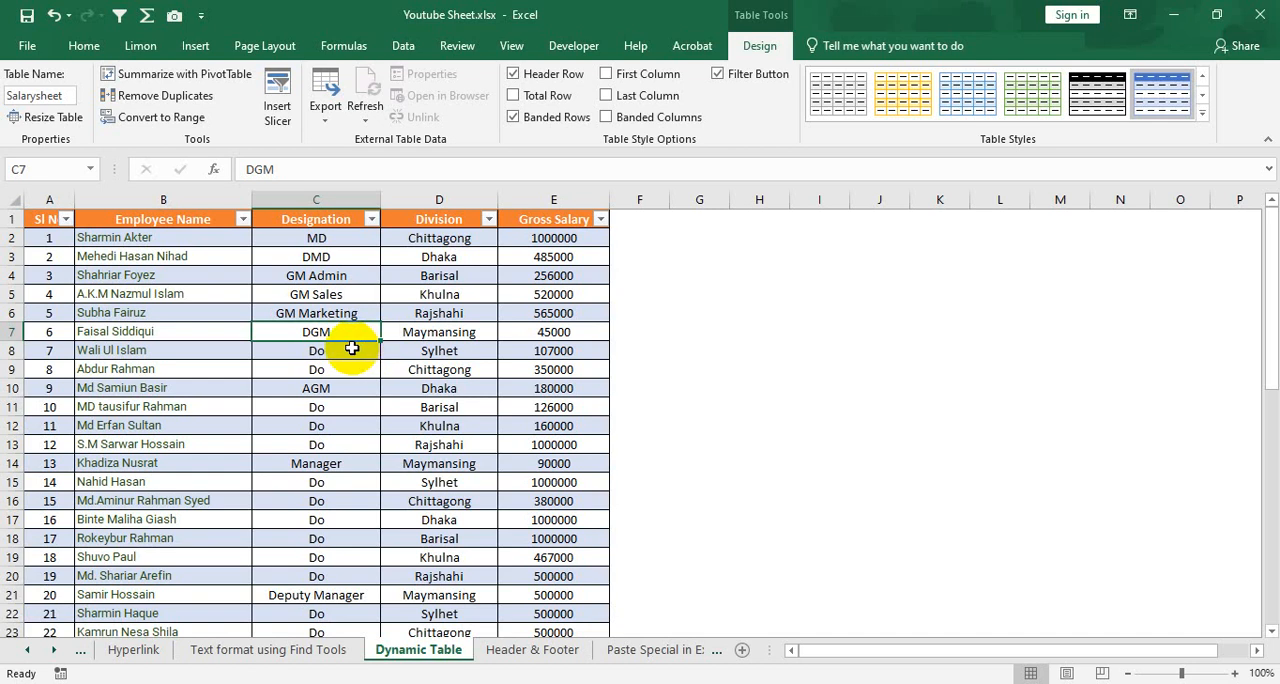
left_click(188, 100)
left_click(573, 275)
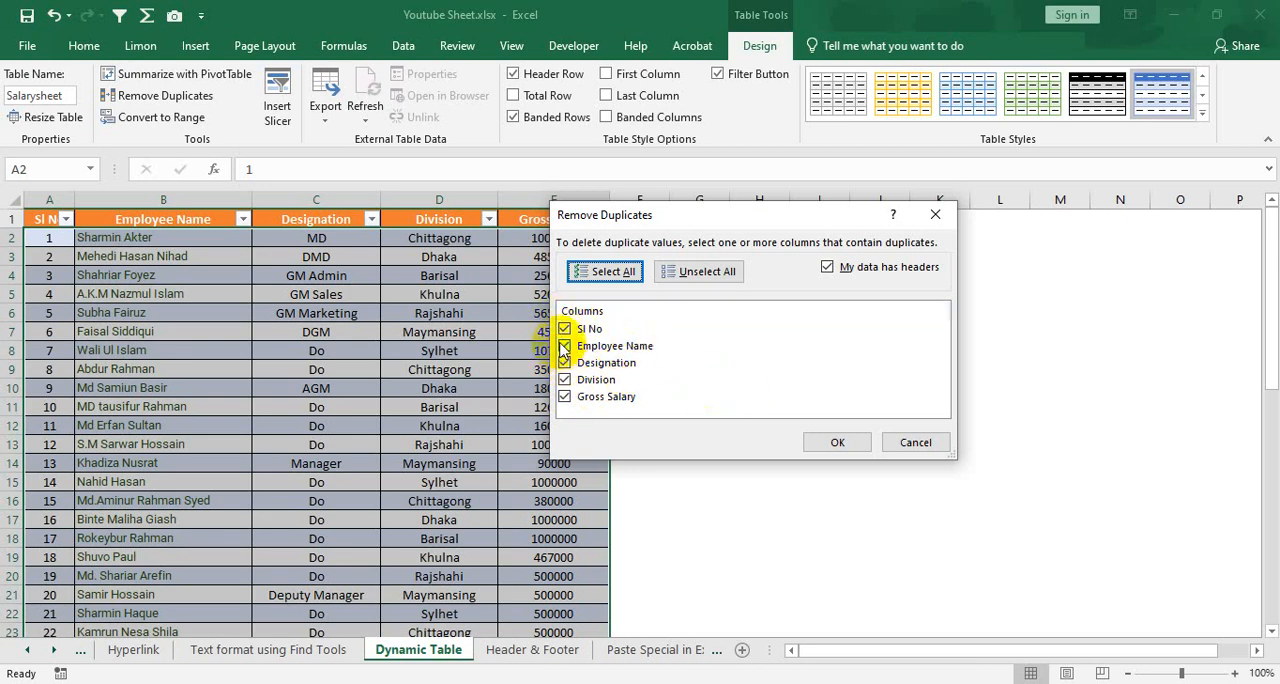
left_click(822, 444)
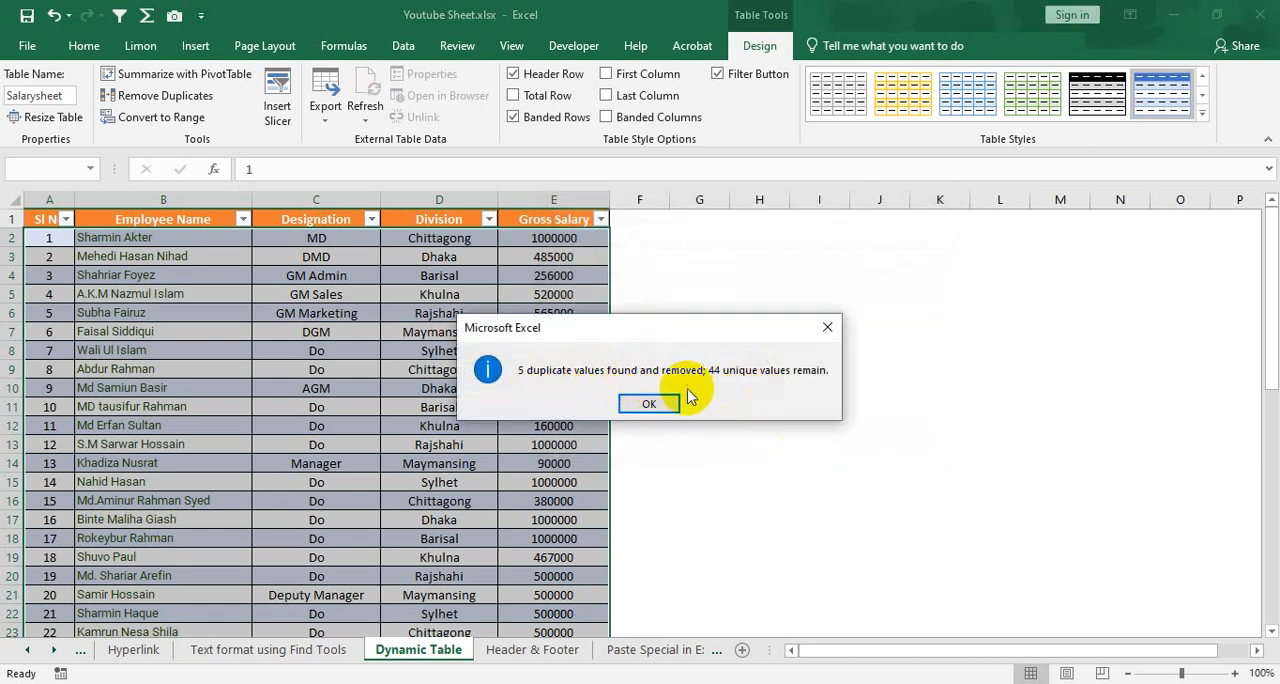
left_click(655, 403)
scroll(395, 400, "down", 8)
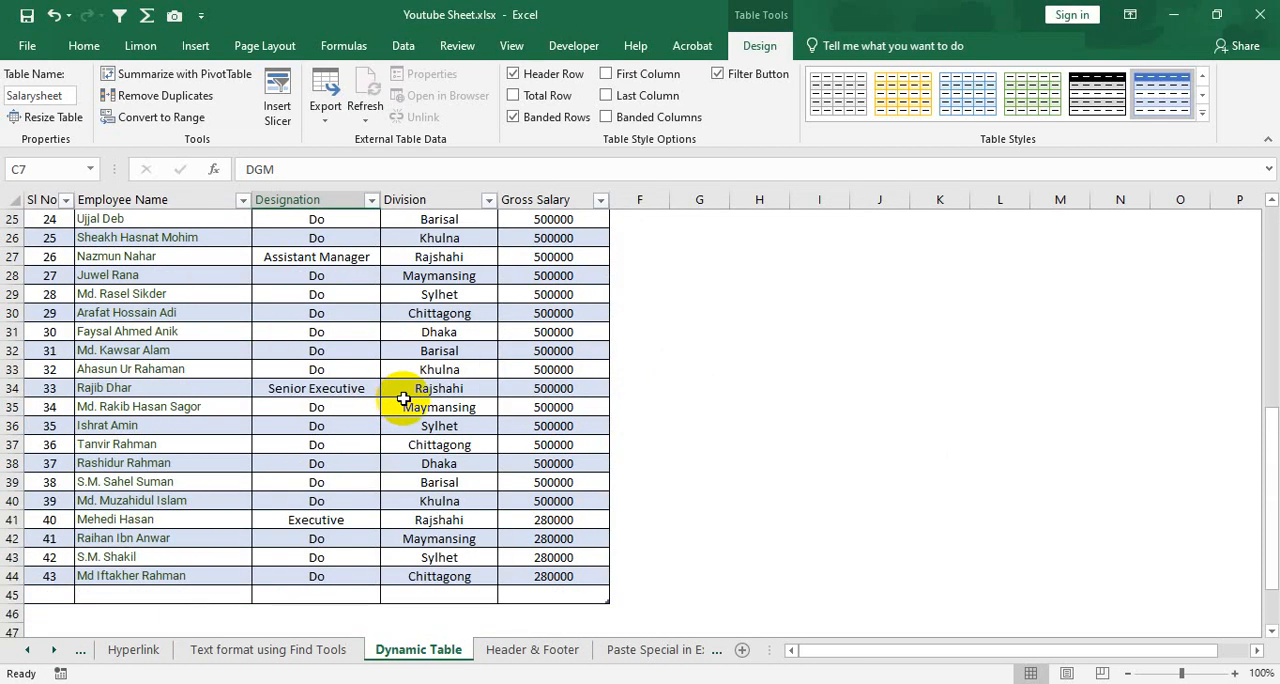
scroll(404, 398, "up", 2)
scroll(389, 397, "up", 6)
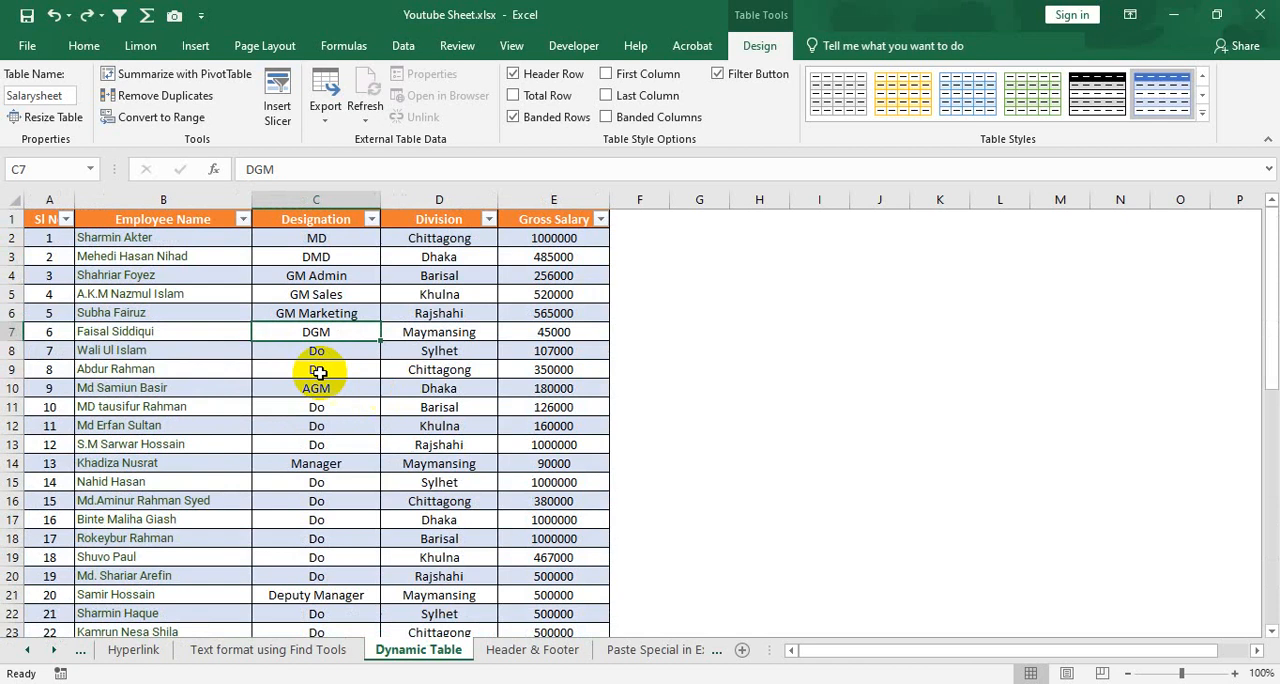
Hide the table's header row and show it again
left_click(212, 293)
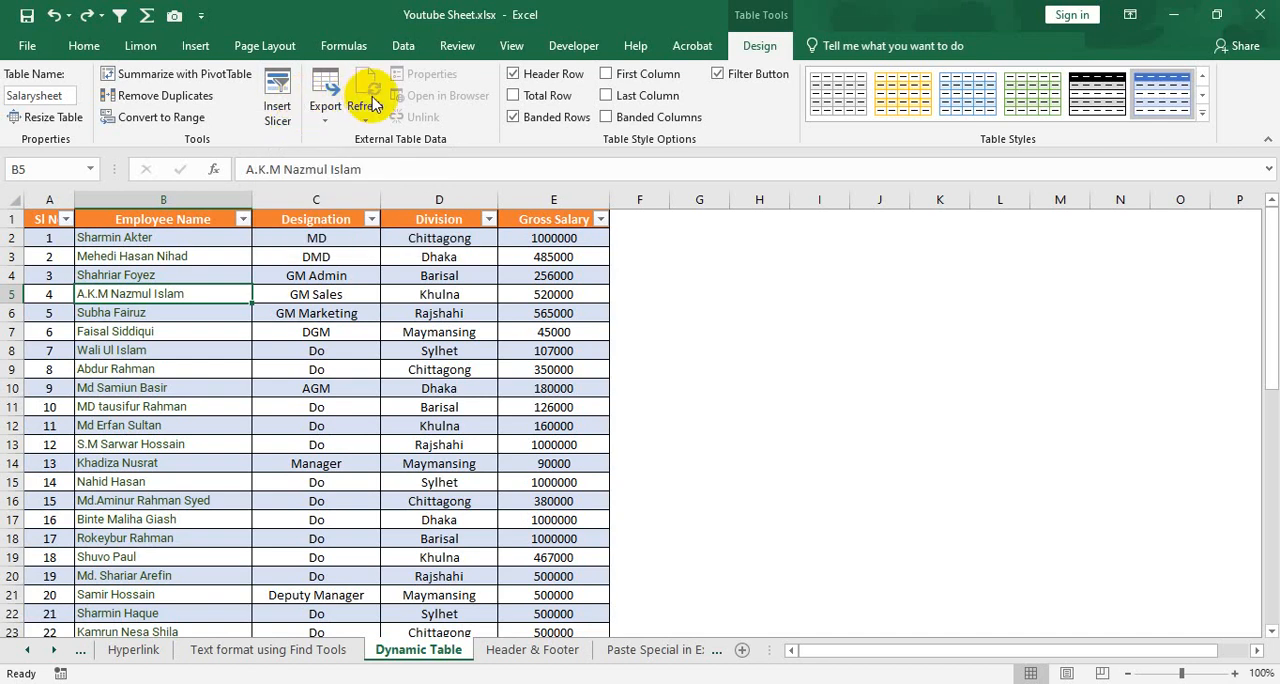
left_click(513, 76)
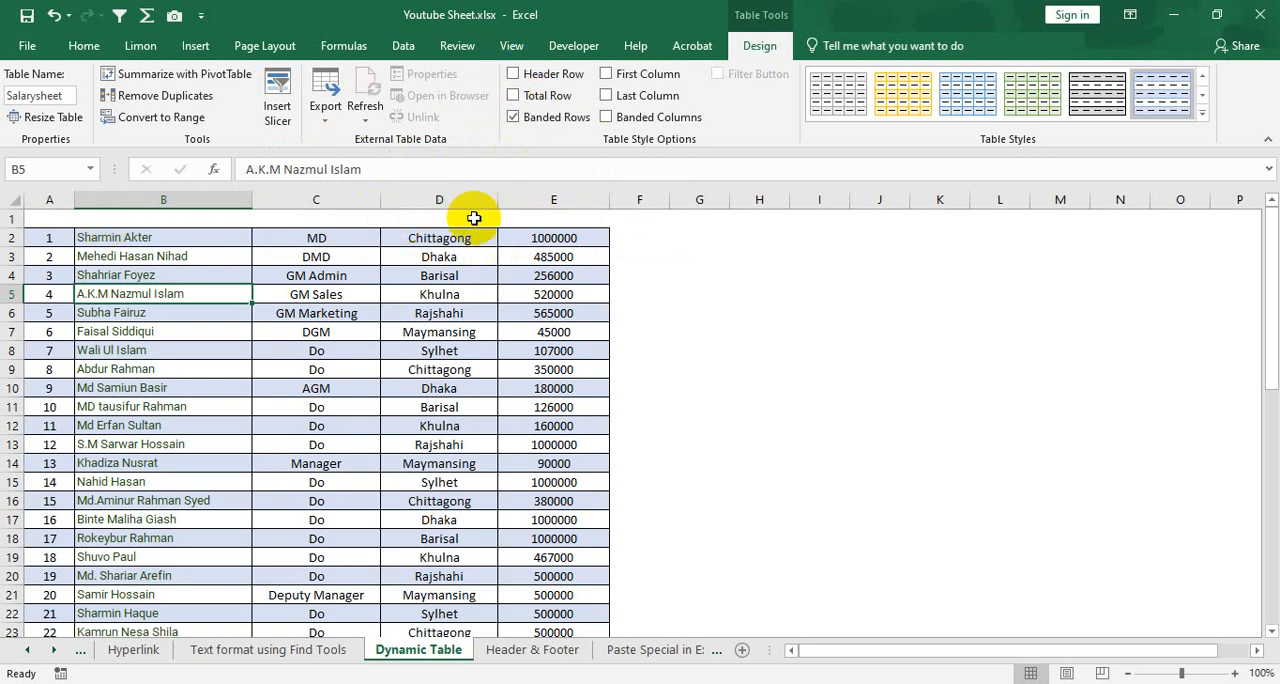
left_click(514, 75)
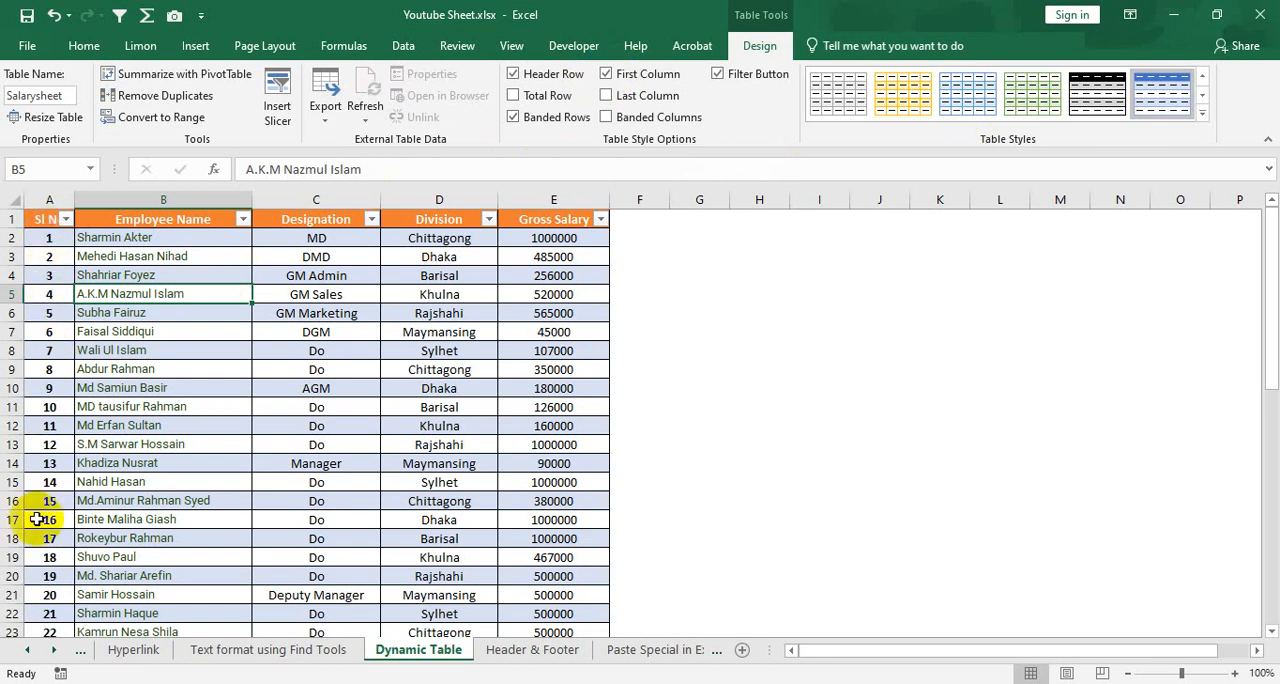
Try the First Column emphasis on the Sl No values down the table, and switch it off
scroll(55, 521, "down", 4)
scroll(57, 521, "up", 4)
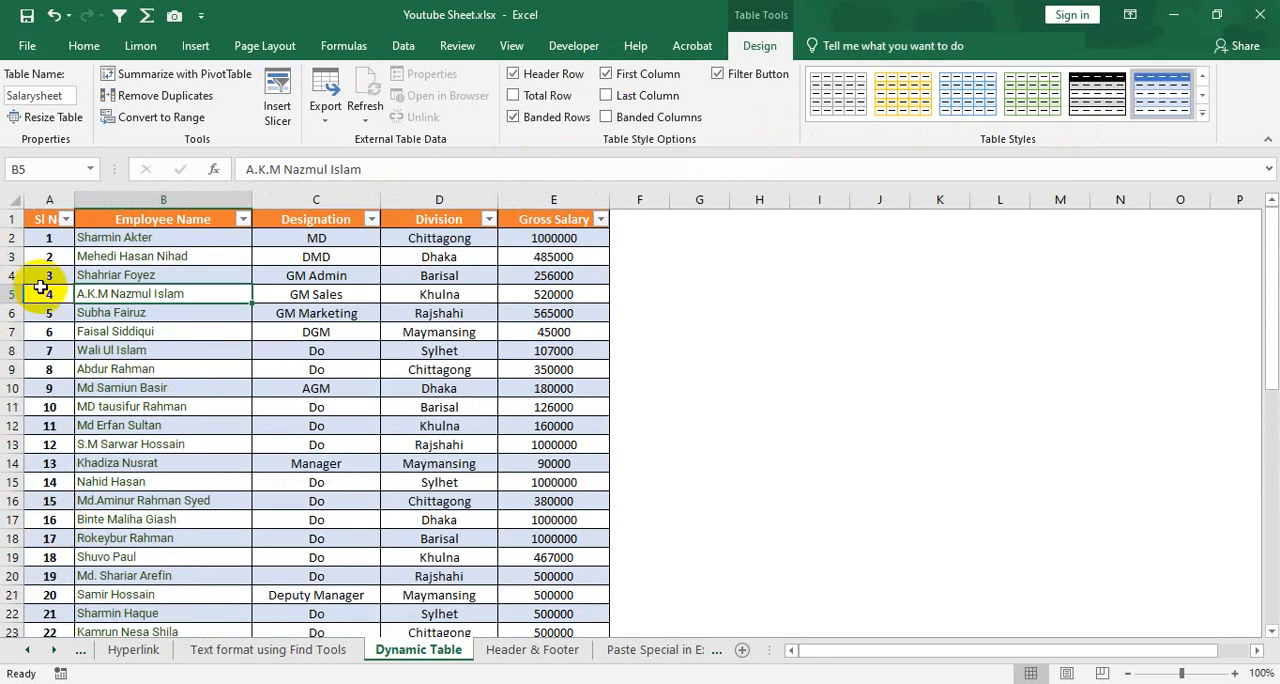
scroll(55, 320, "down", 4)
scroll(50, 350, "down", 4)
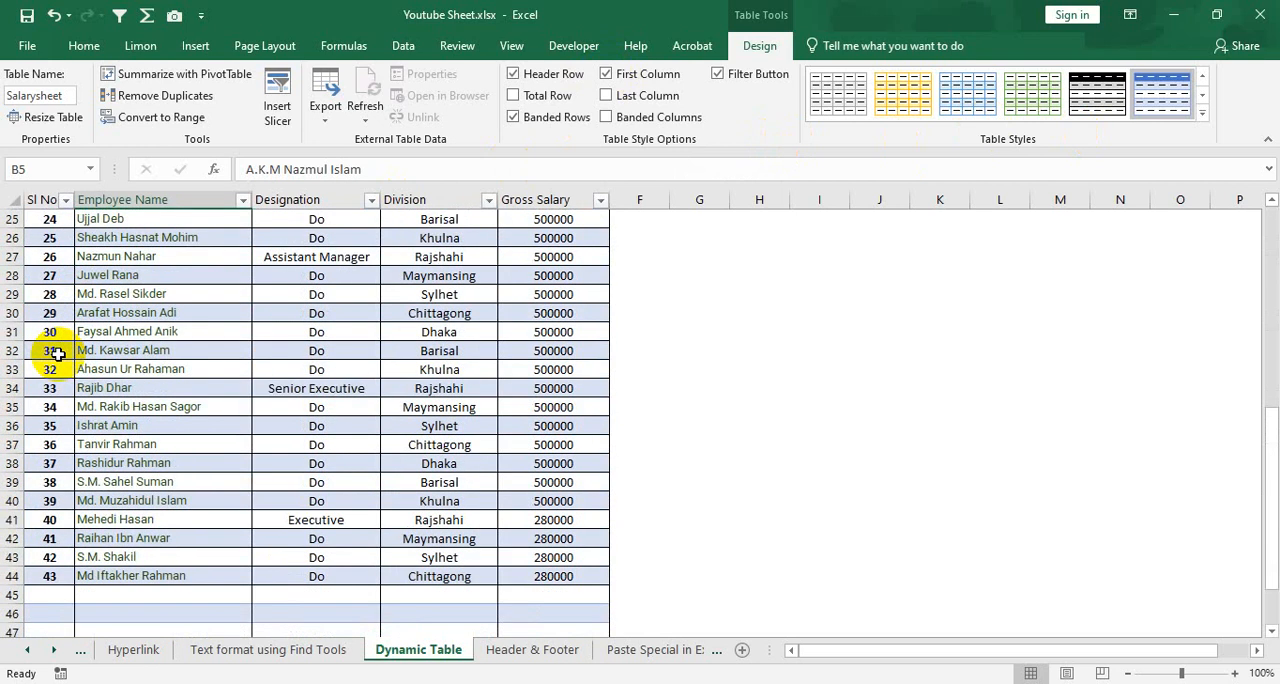
scroll(49, 337, "up", 8)
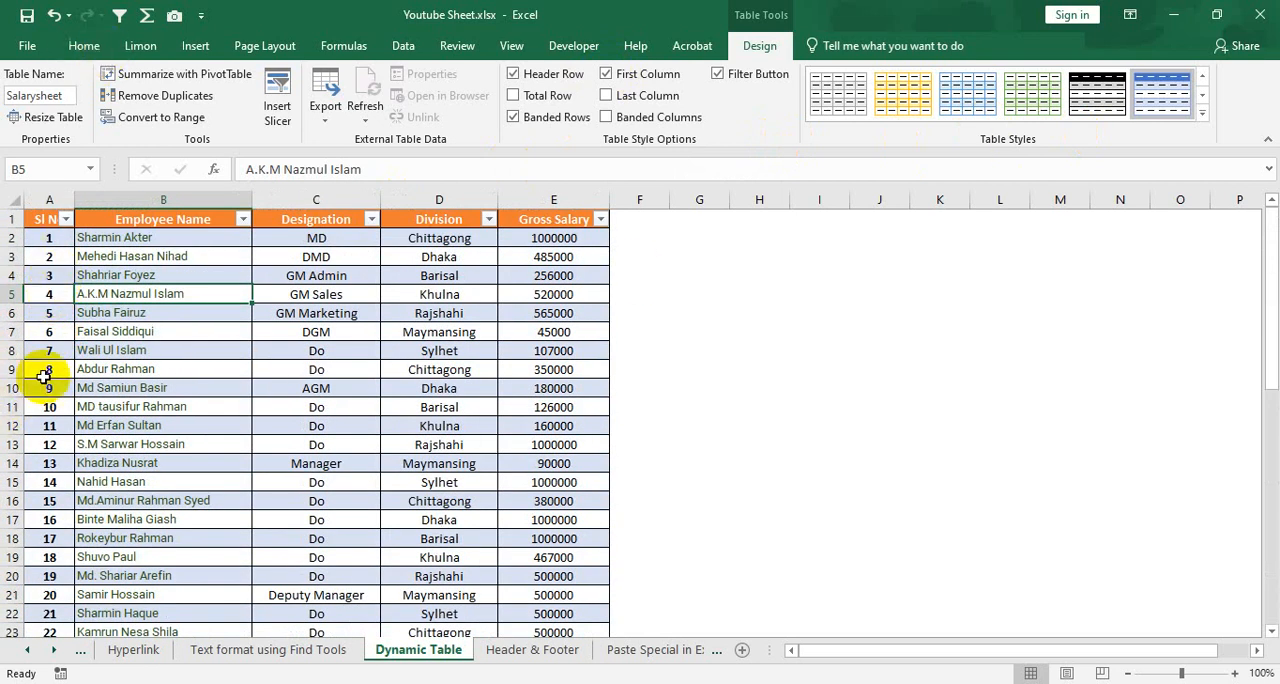
Emphasize the table's Gross Salary values with the Last Column style option
left_click(606, 95)
scroll(566, 376, "down", 8)
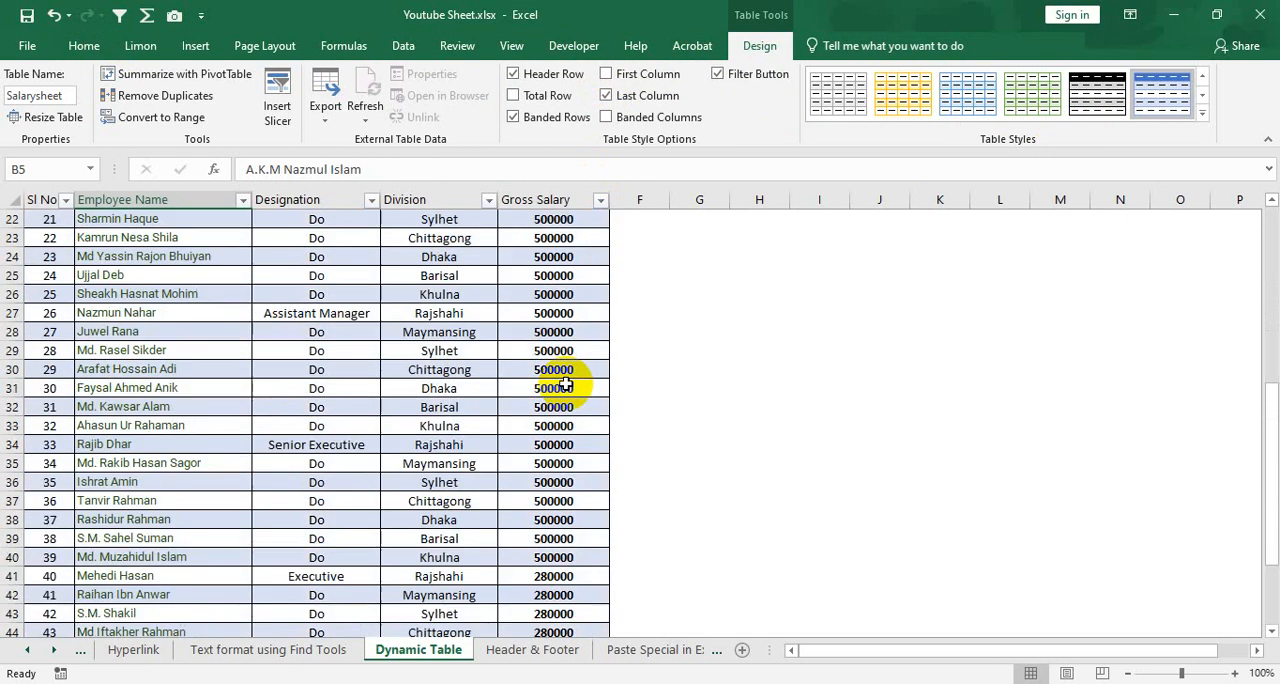
scroll(540, 340, "up", 3)
scroll(540, 320, "up", 5)
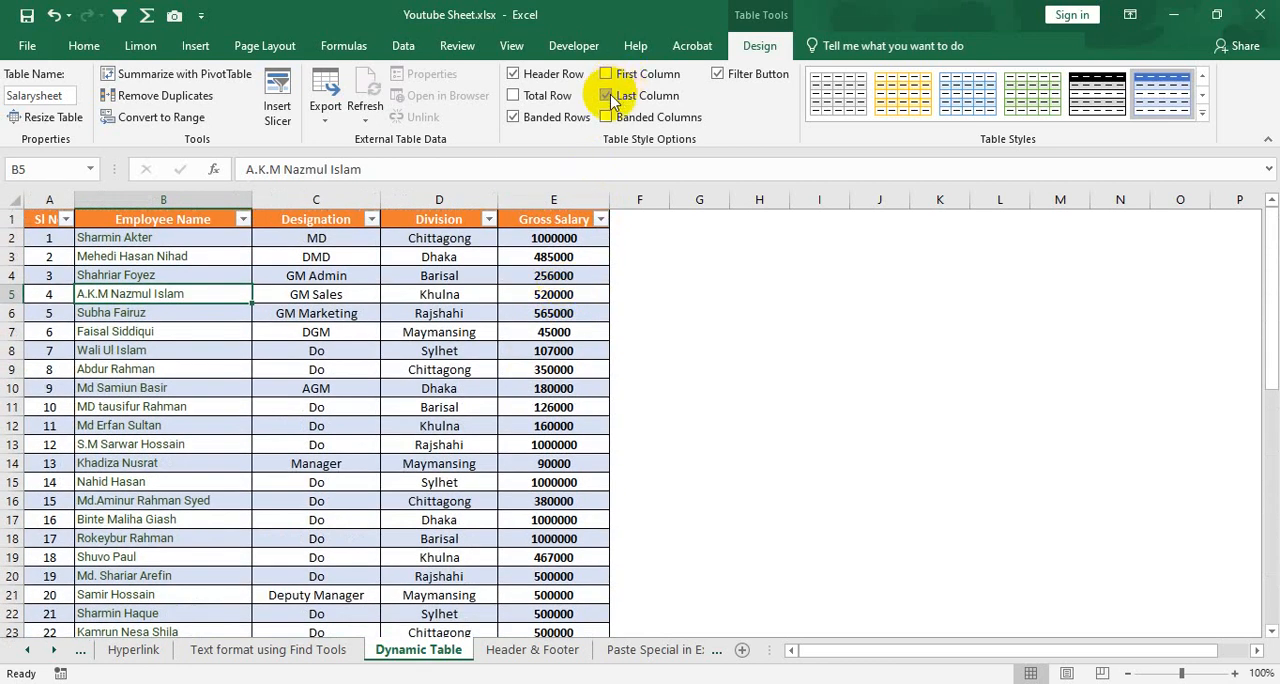
left_click(608, 96)
left_click(608, 96)
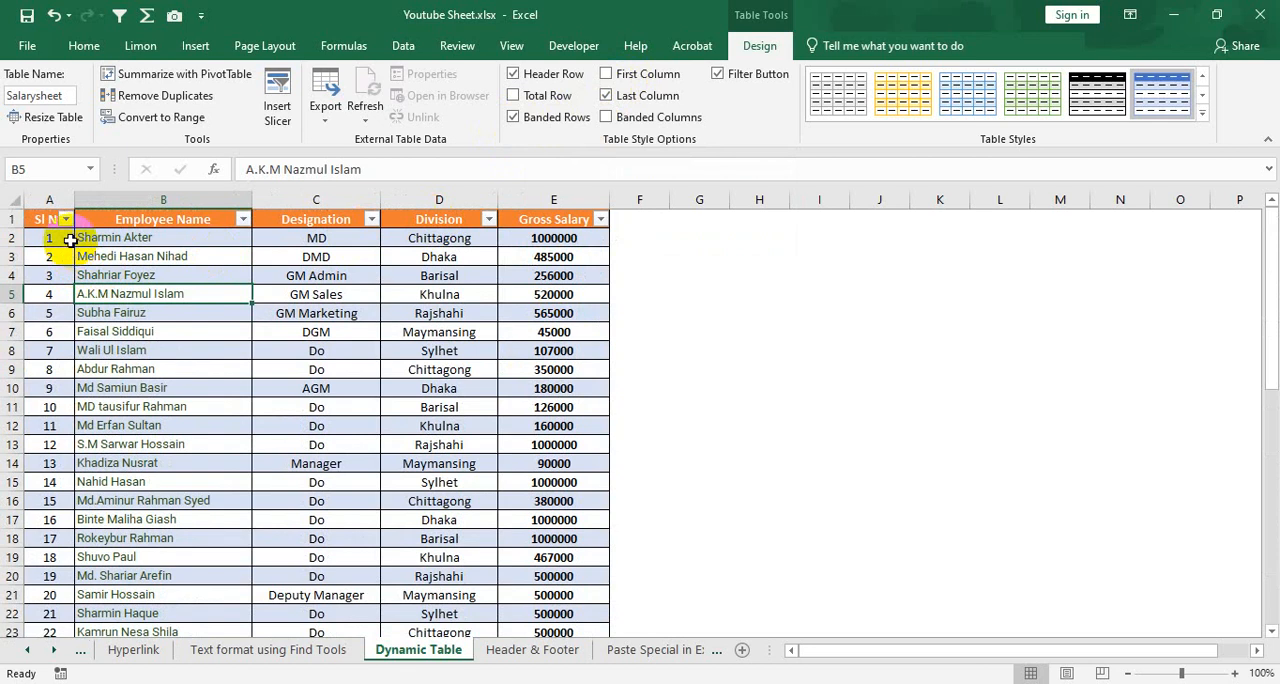
Examine the alternating row banding by selecting the records in rows 2, 3, 4 and 6 one by one
left_click_drag(52, 236, 553, 238)
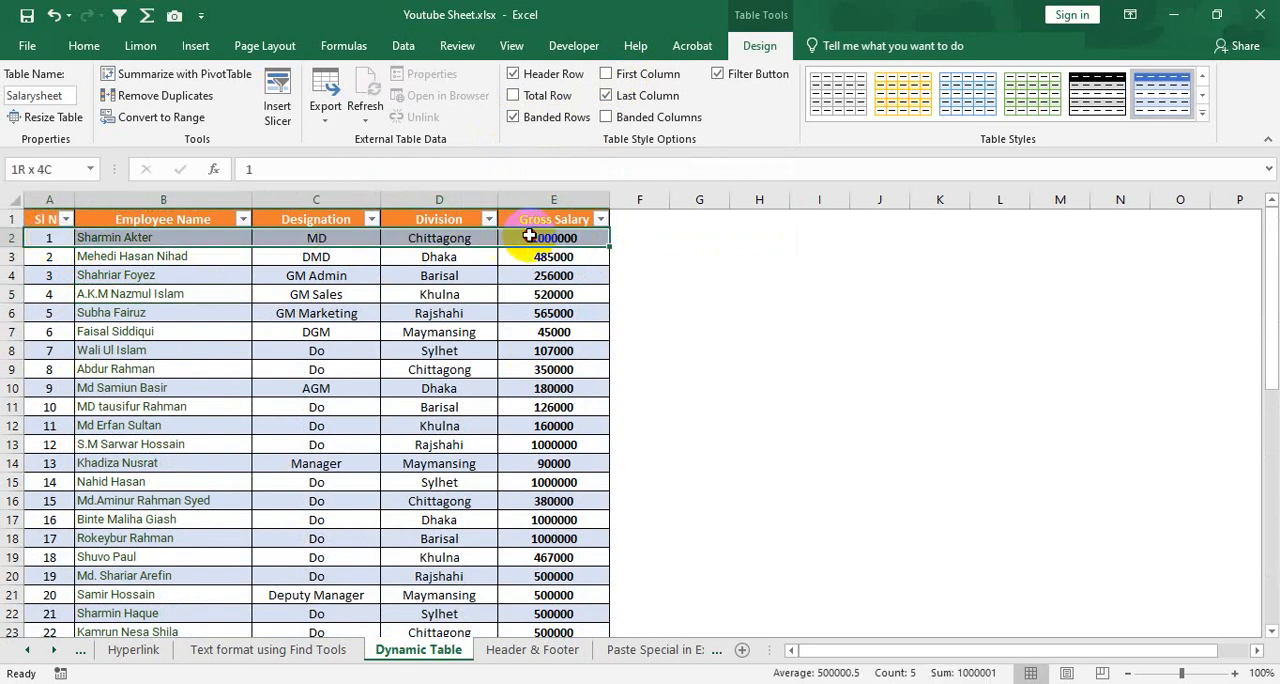
left_click_drag(45, 252, 491, 252)
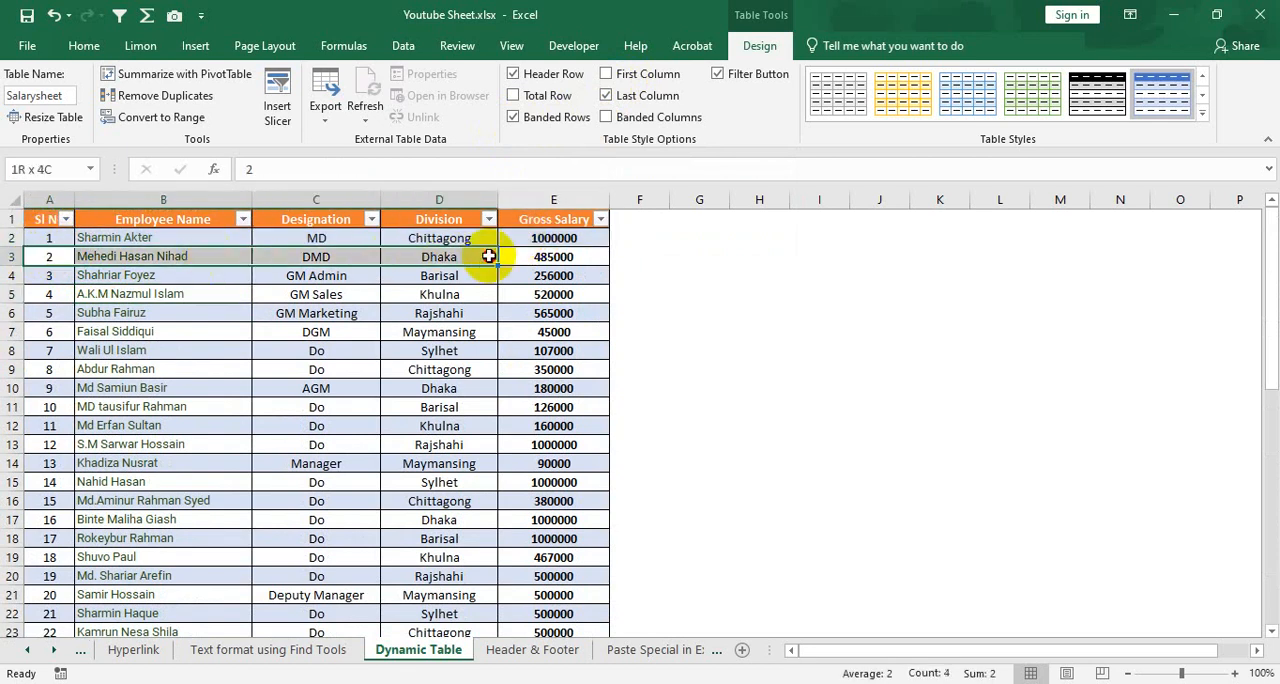
left_click(78, 276)
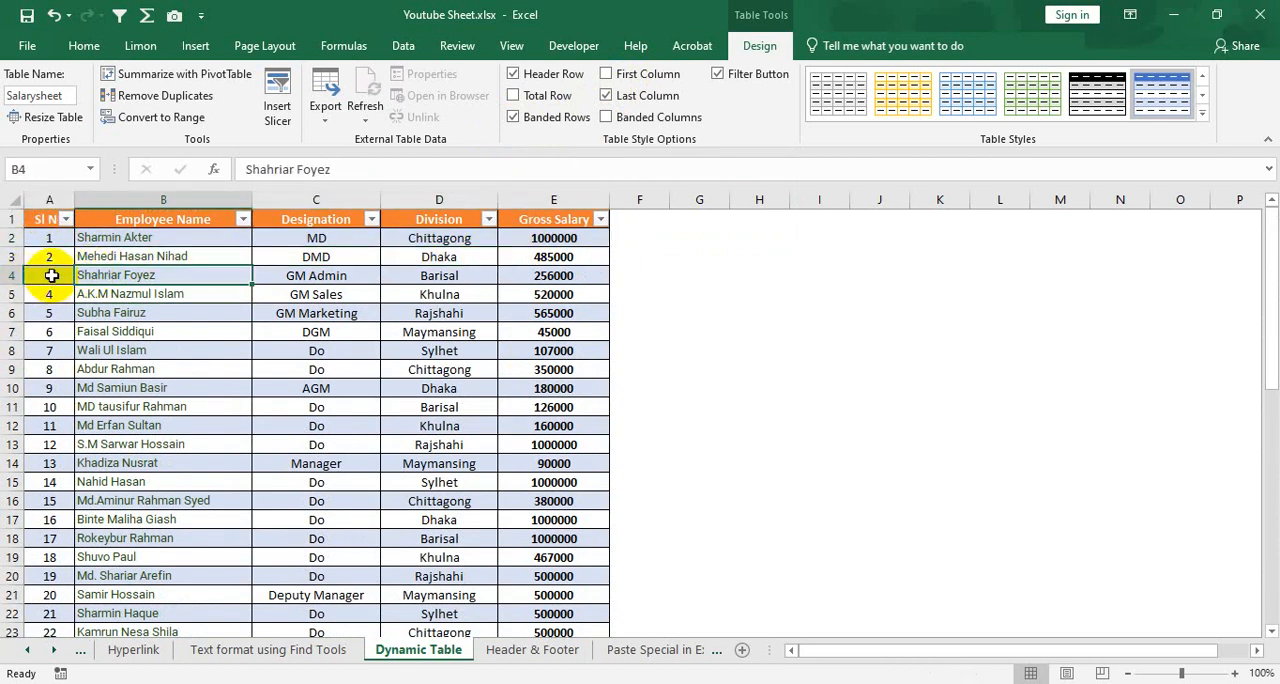
left_click_drag(52, 275, 553, 275)
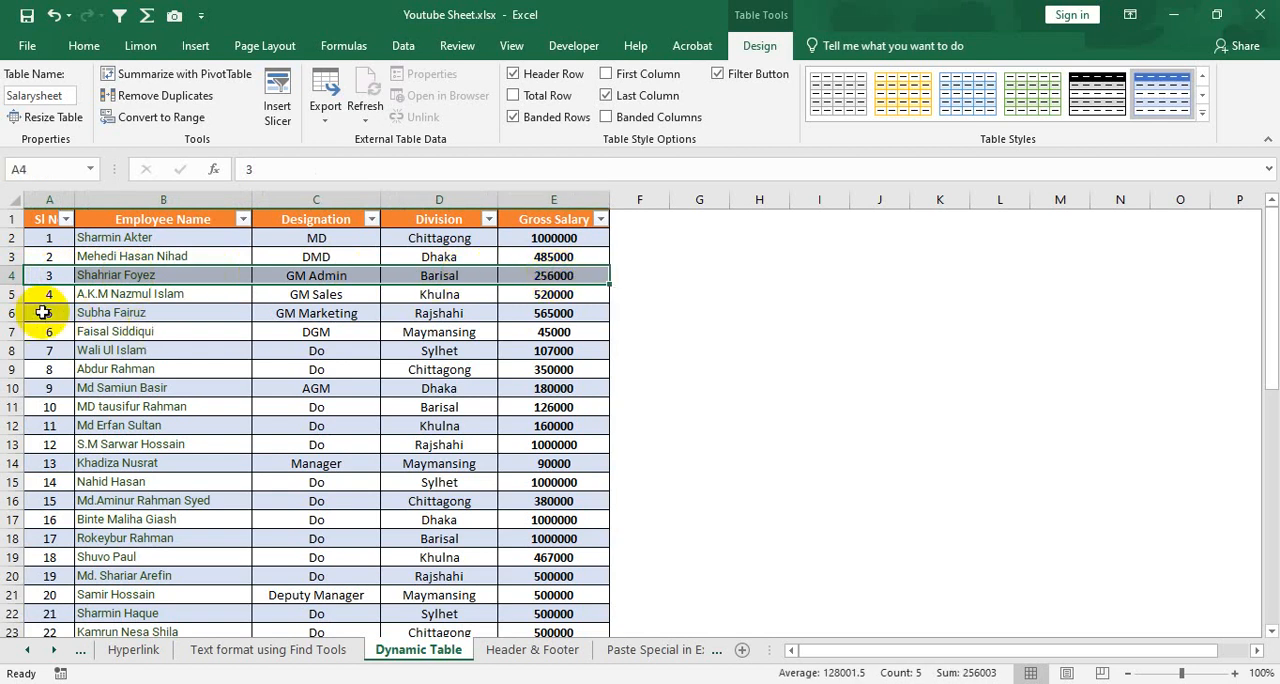
left_click_drag(43, 312, 531, 310)
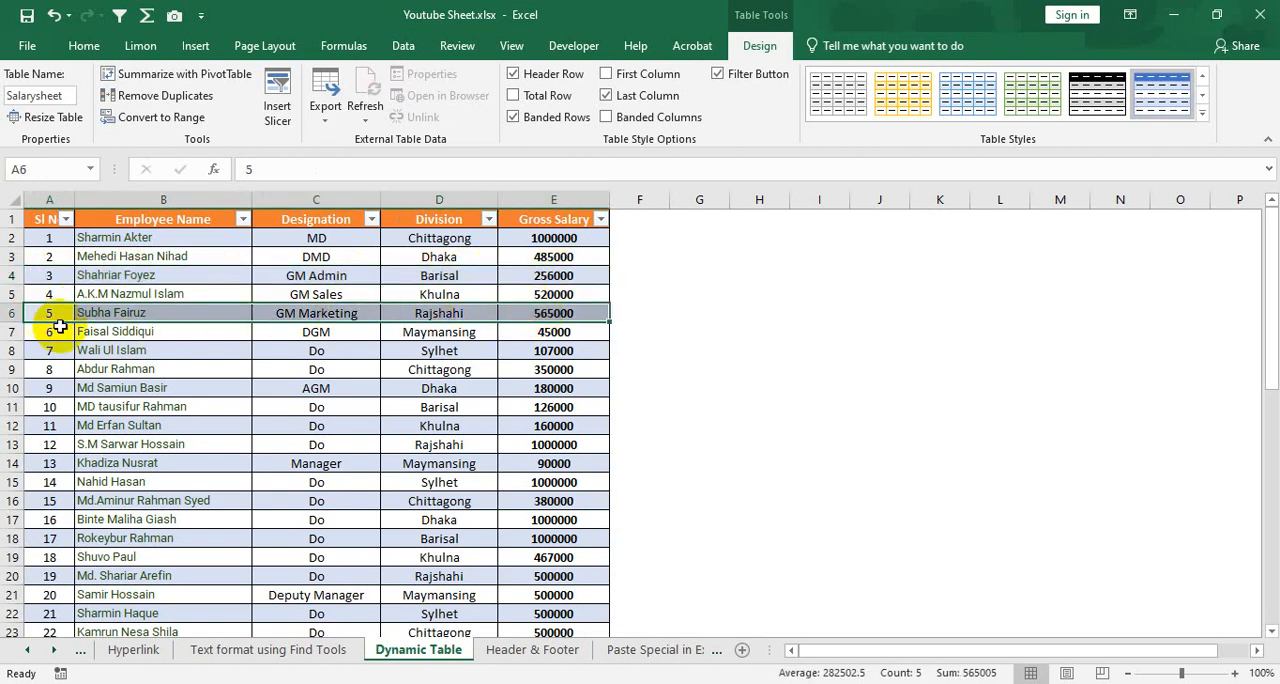
Compare the shaded and unshaded bands by selecting the records from row 3 down to row 7 in turn
left_click(45, 256)
left_click_drag(82, 256, 537, 256)
left_click(62, 275)
left_click_drag(62, 275, 560, 276)
left_click_drag(34, 294, 534, 297)
left_click_drag(63, 316, 386, 329)
left_click(338, 333)
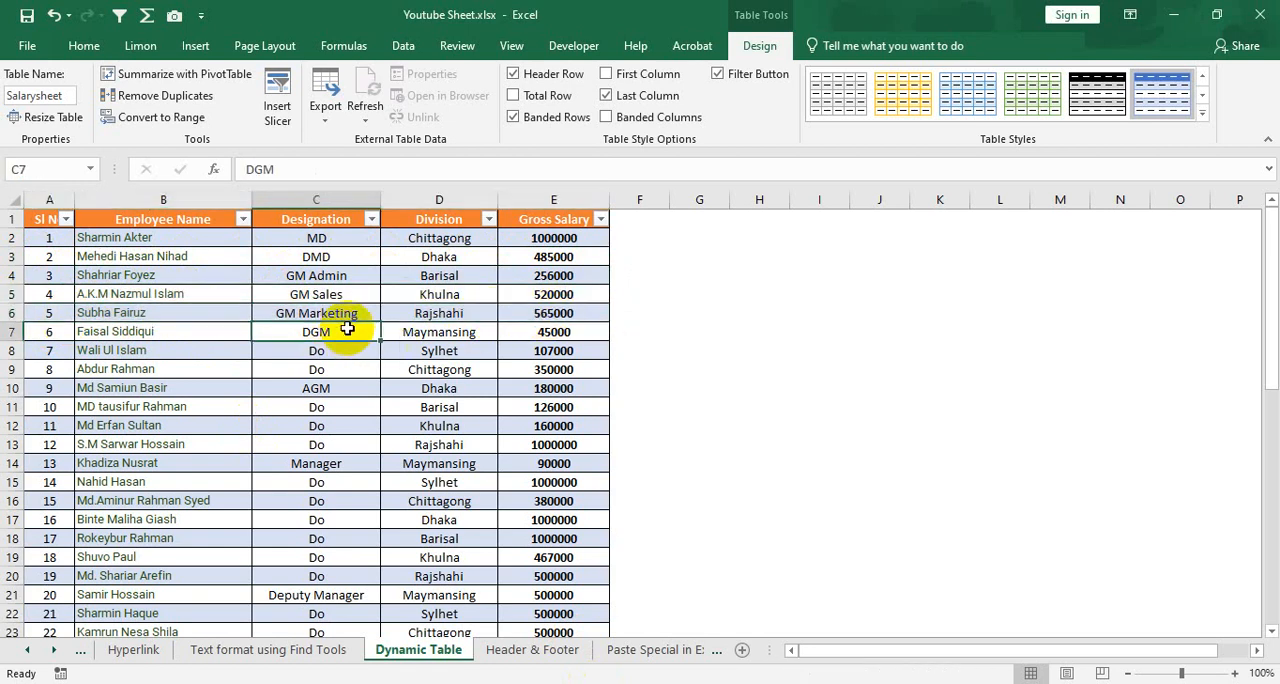
Try the table with row banding switched off and on again, and replace the banded rows with banded columns
left_click(513, 118)
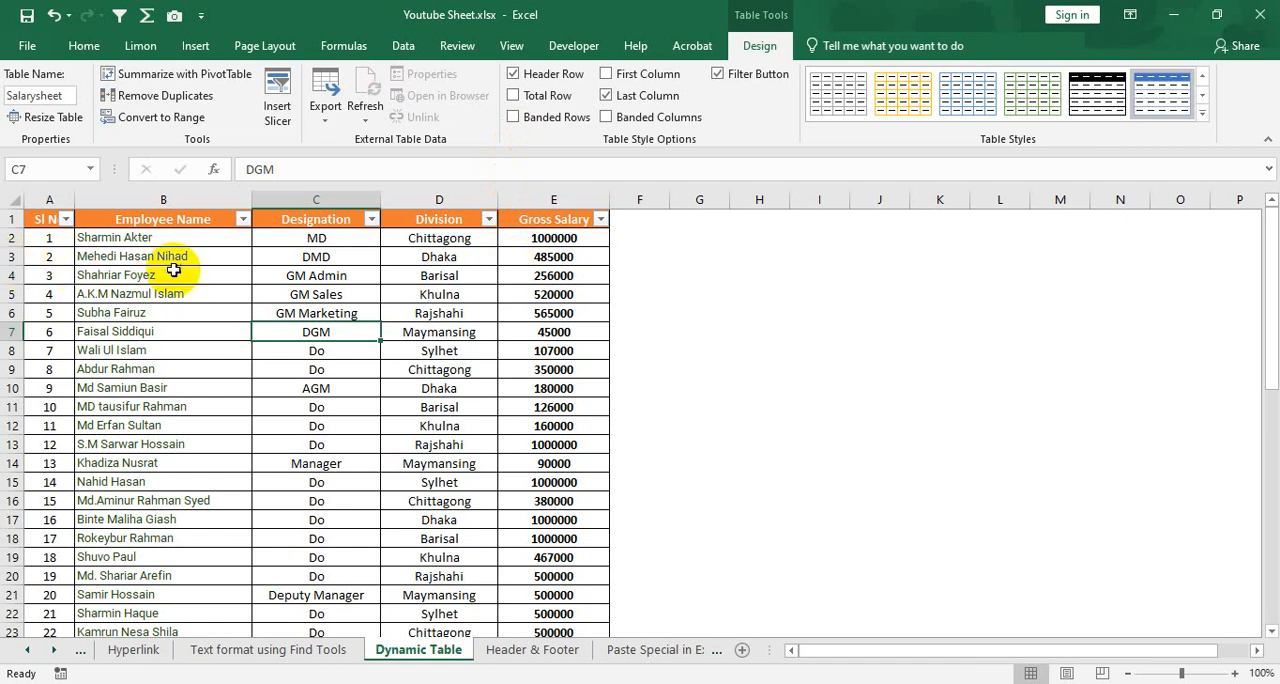
left_click(515, 117)
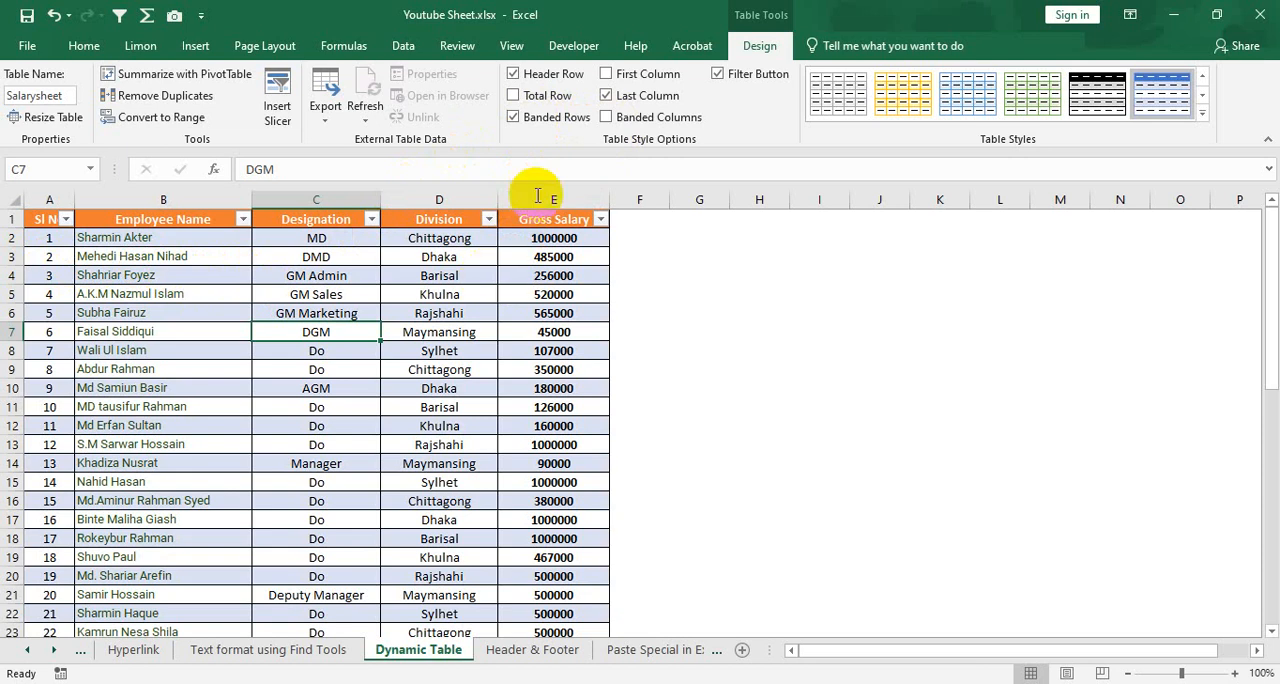
left_click(514, 117)
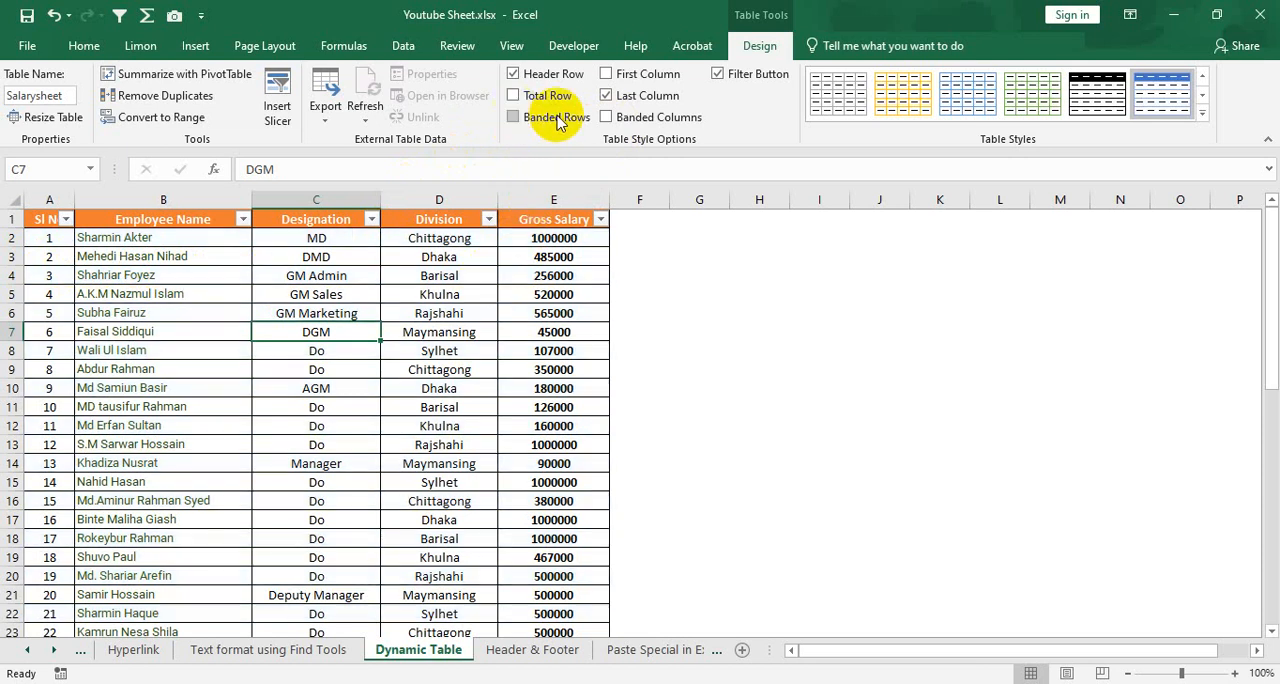
left_click(607, 117)
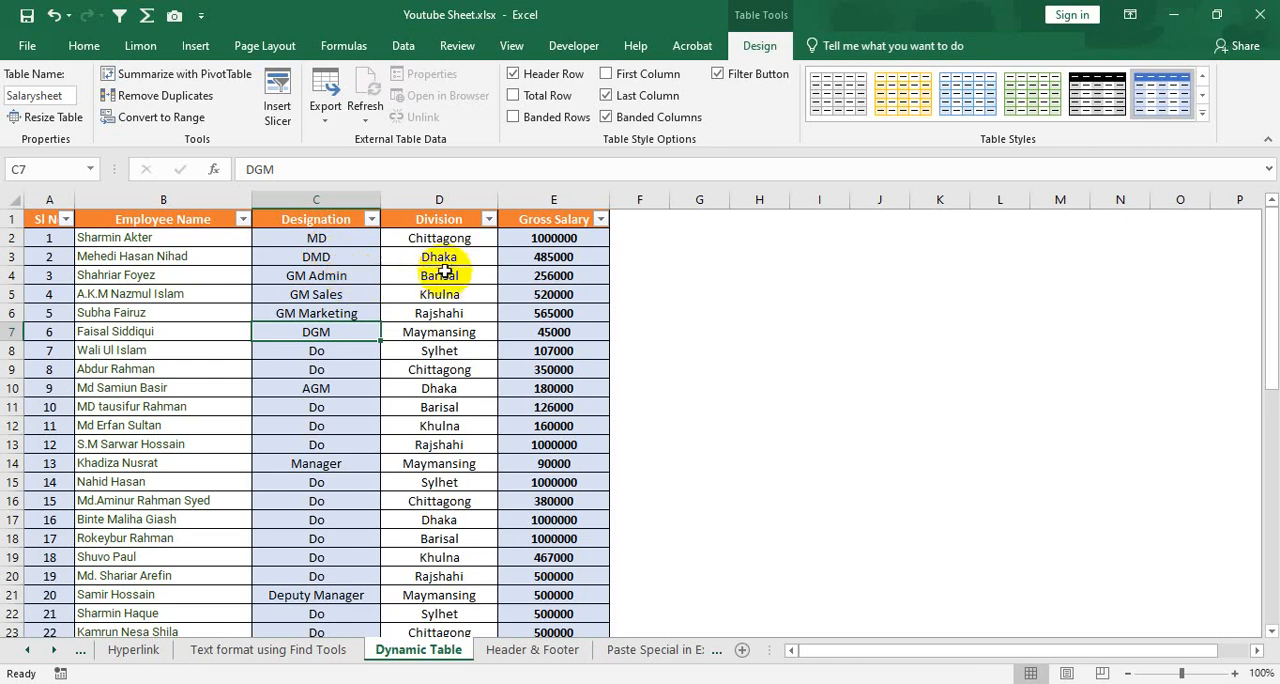
Combine banded rows with the banded columns, and return the table to banded rows only
left_click(553, 121)
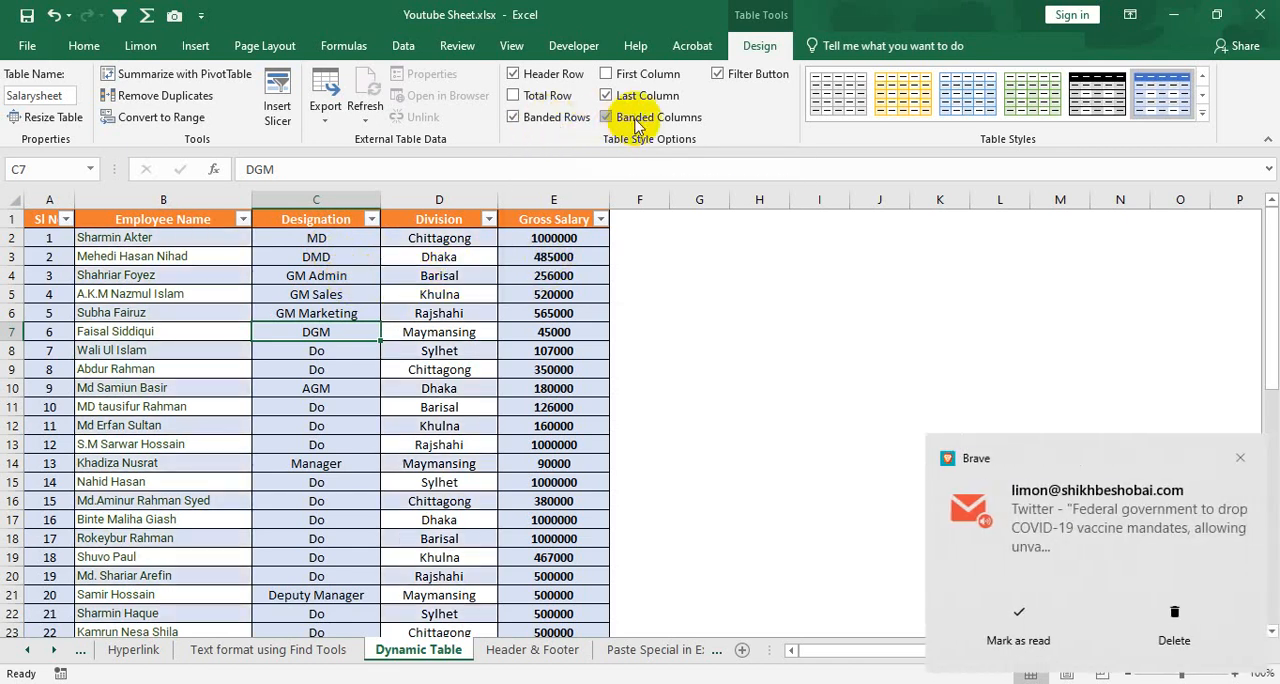
left_click(636, 120)
left_click(1125, 625)
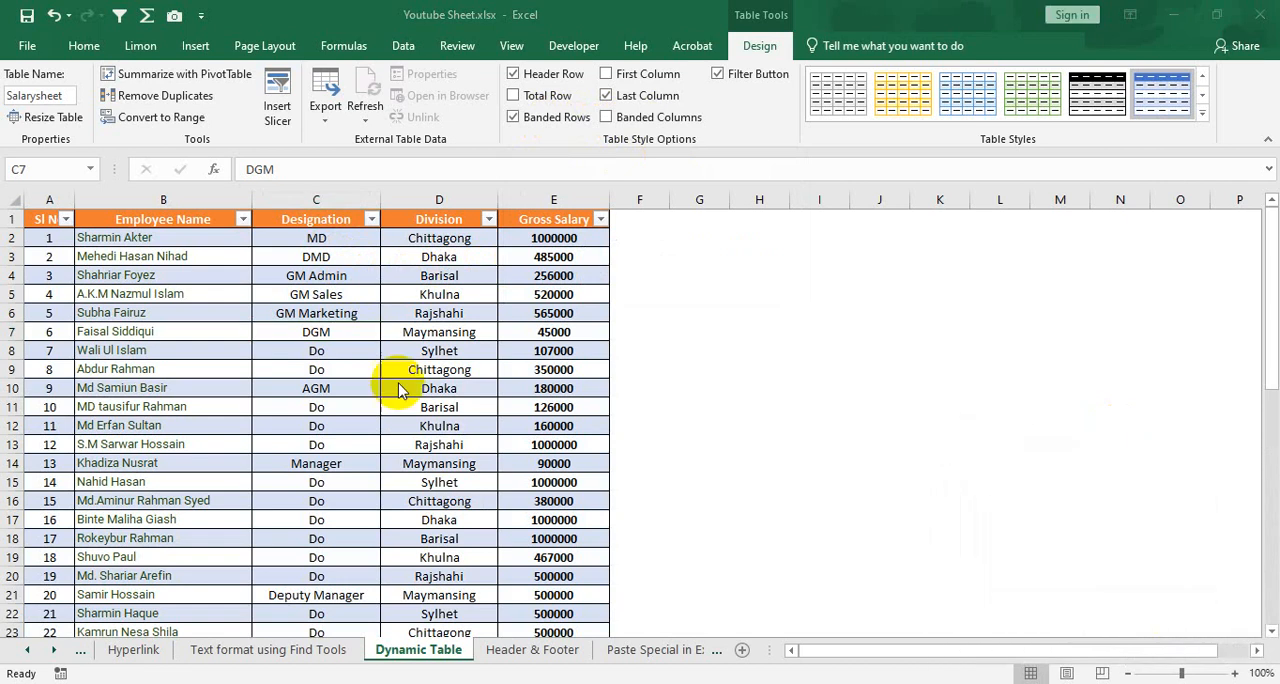
left_click(298, 326)
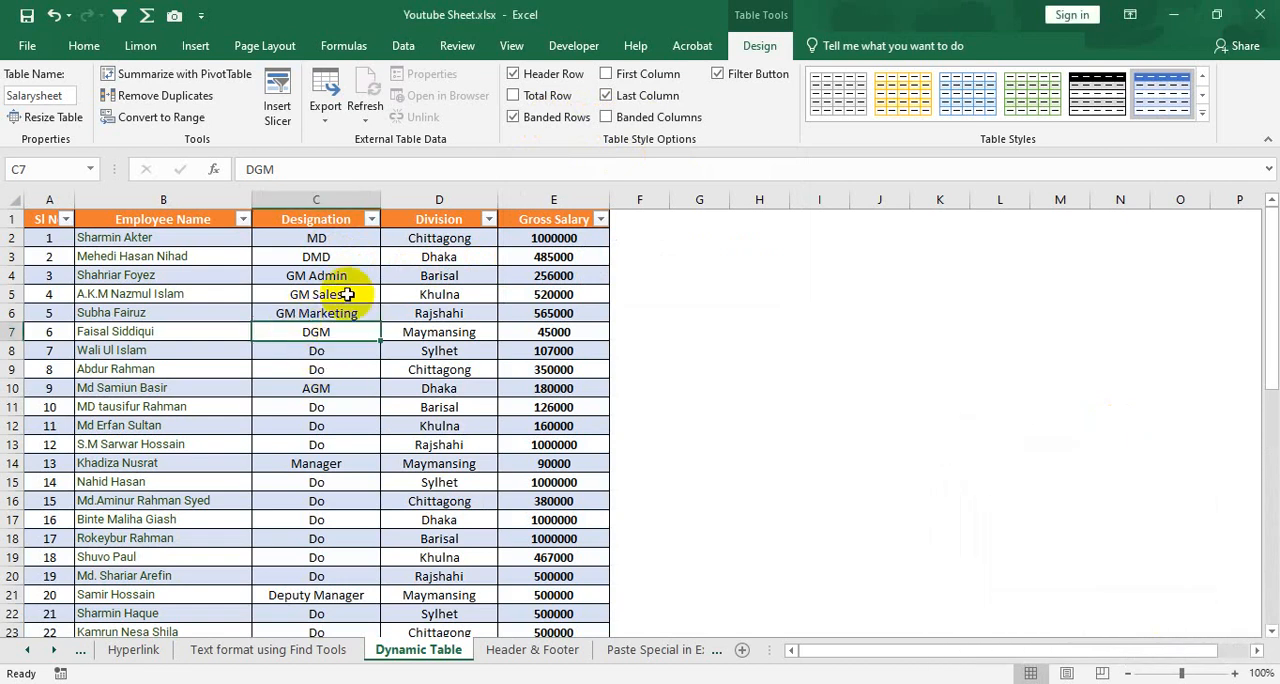
Shade the salary table with banded columns instead of banded rows
left_click(607, 117)
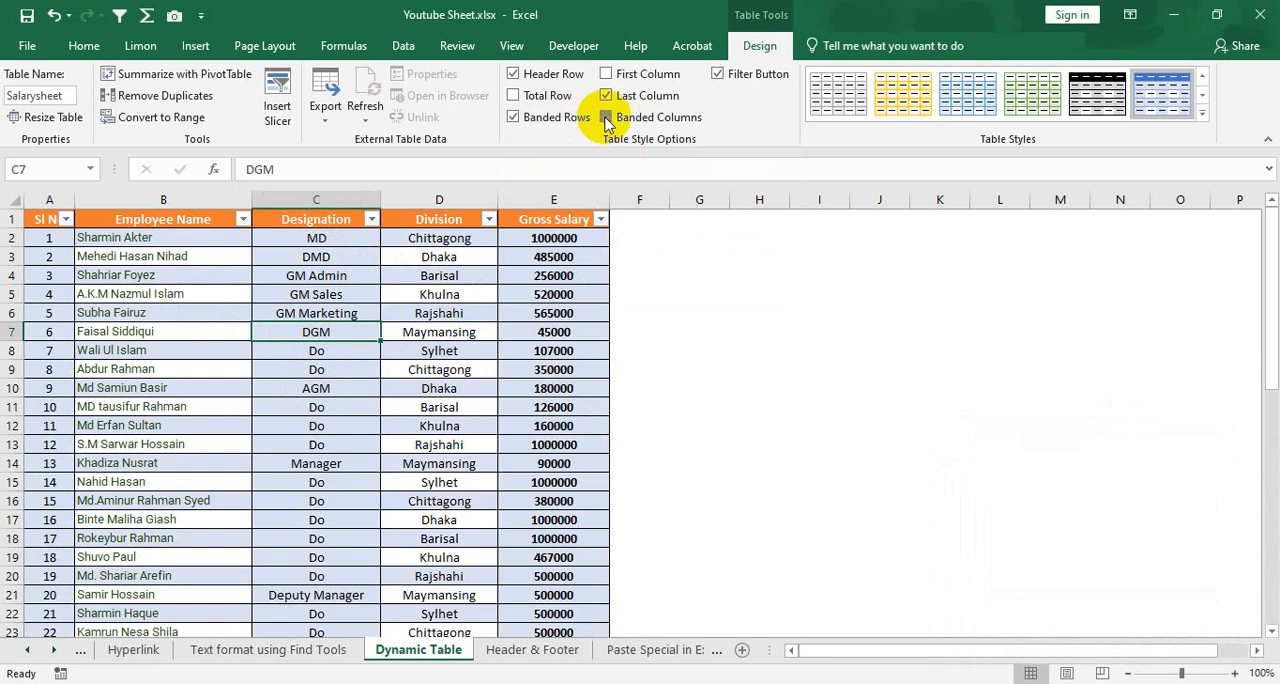
left_click(513, 117)
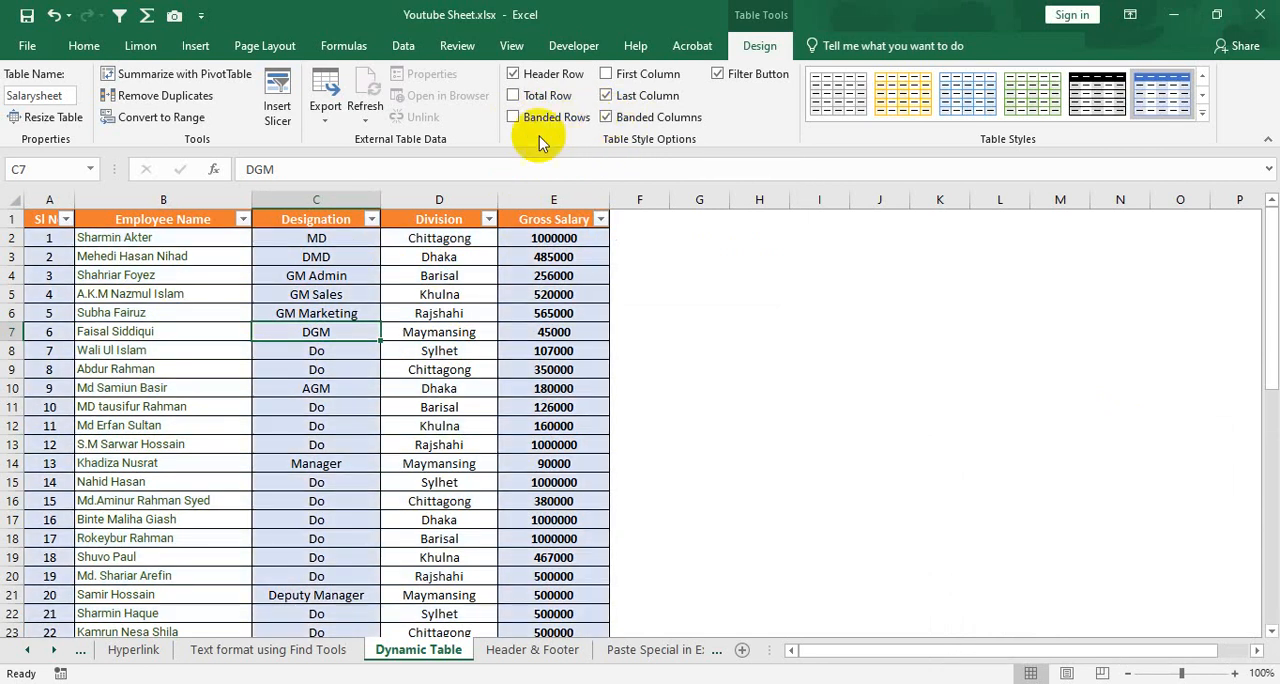
scroll(423, 388, "down", 5)
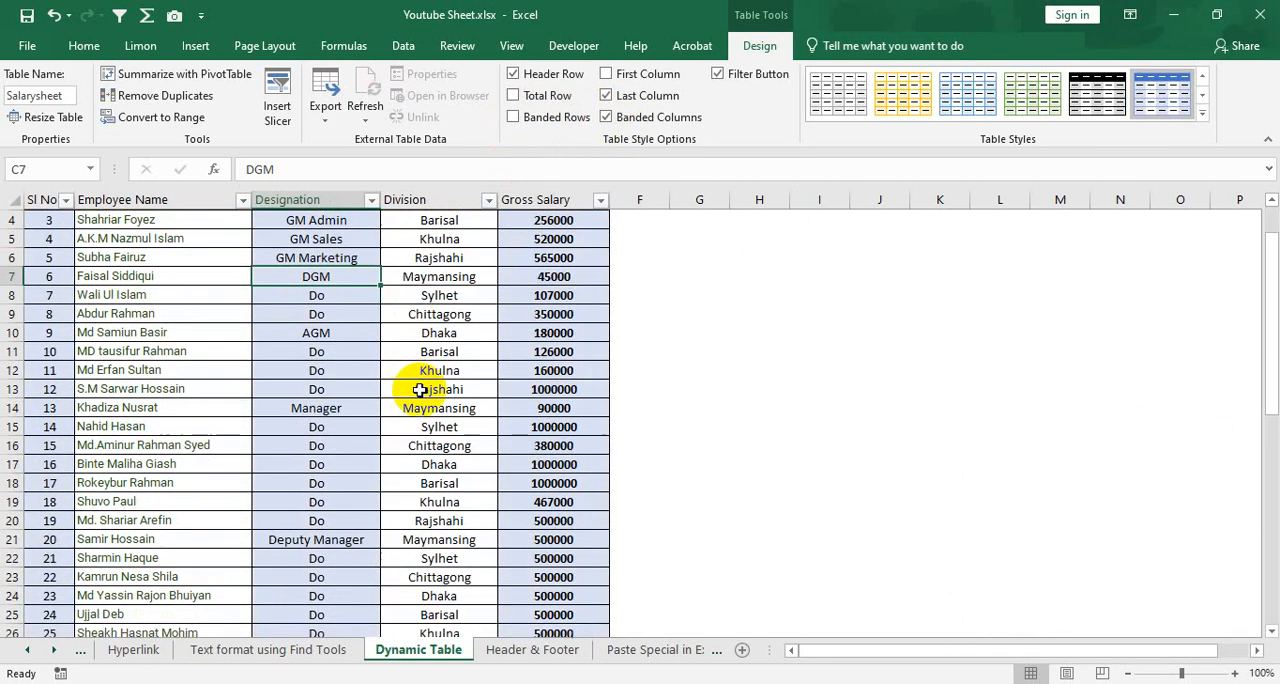
scroll(423, 388, "up", 5)
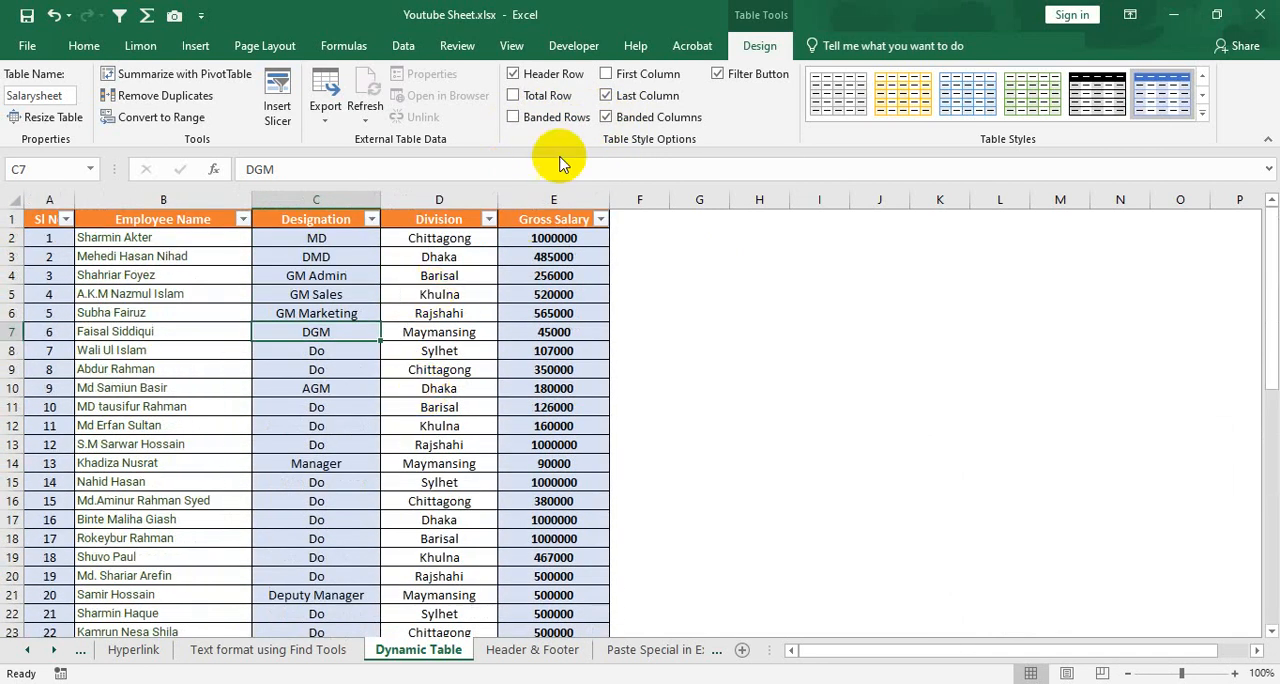
Add a total row at the end of the table and inspect the formula of the Gross Salary total
scroll(510, 355, "down", 13)
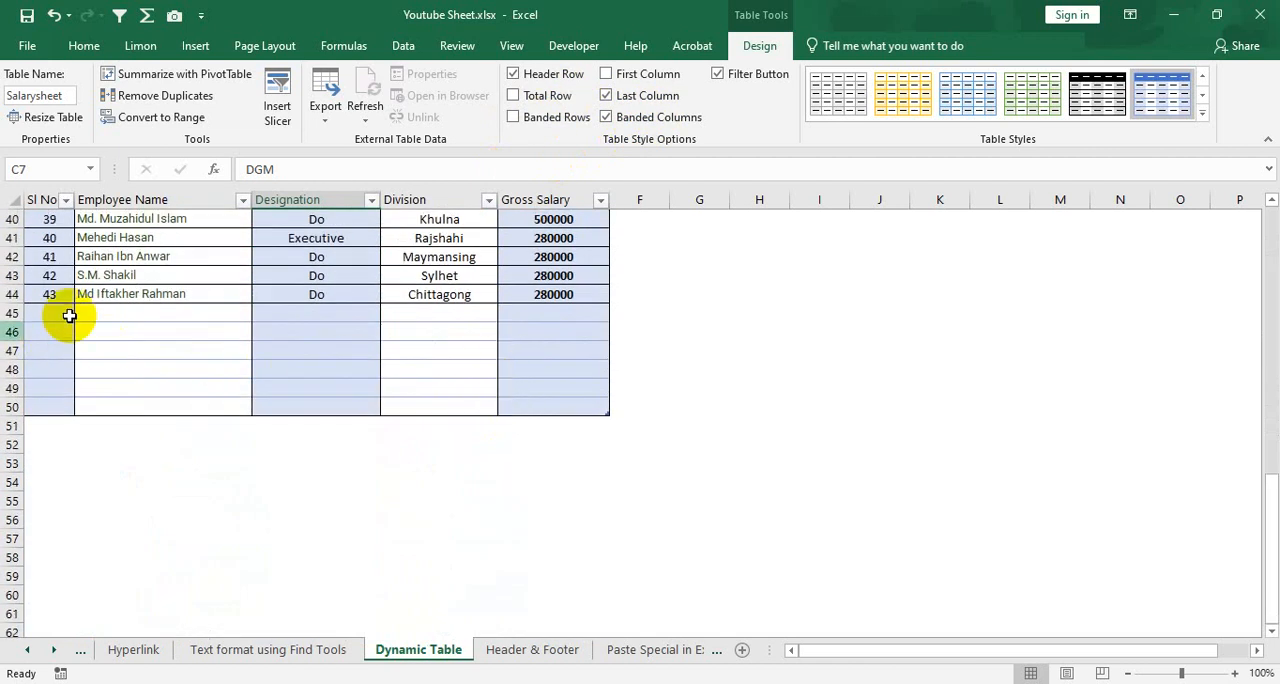
left_click(513, 96)
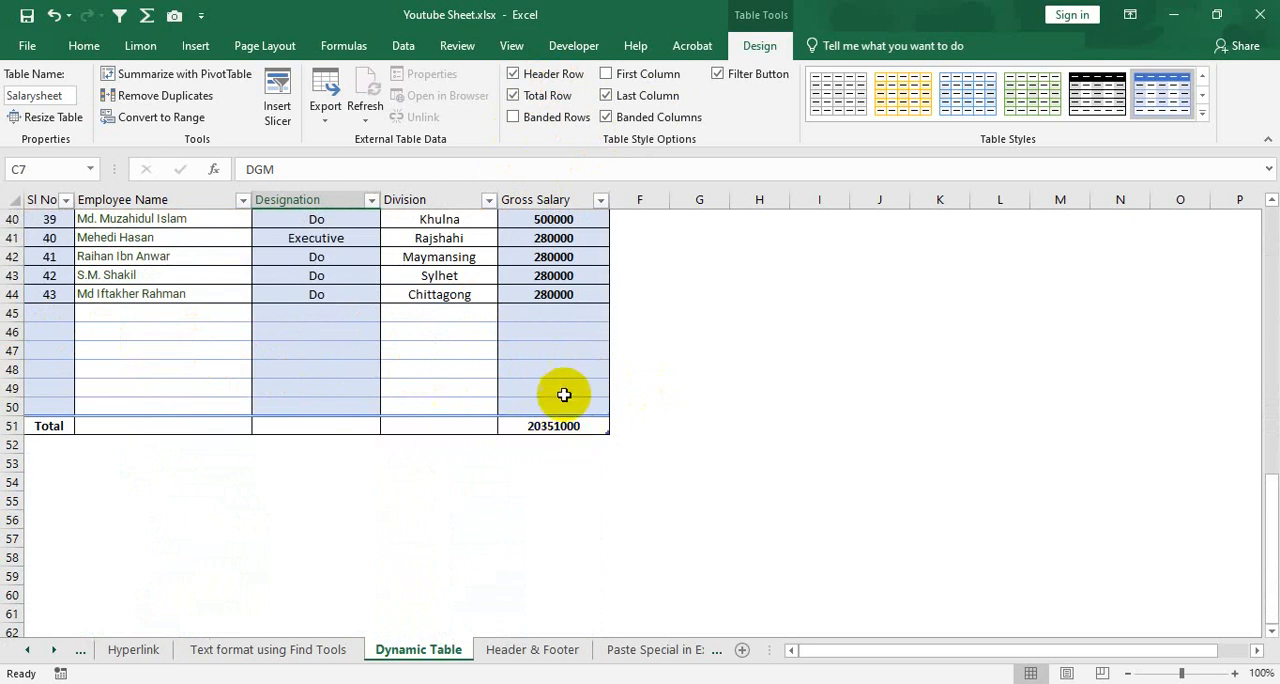
left_click(558, 428)
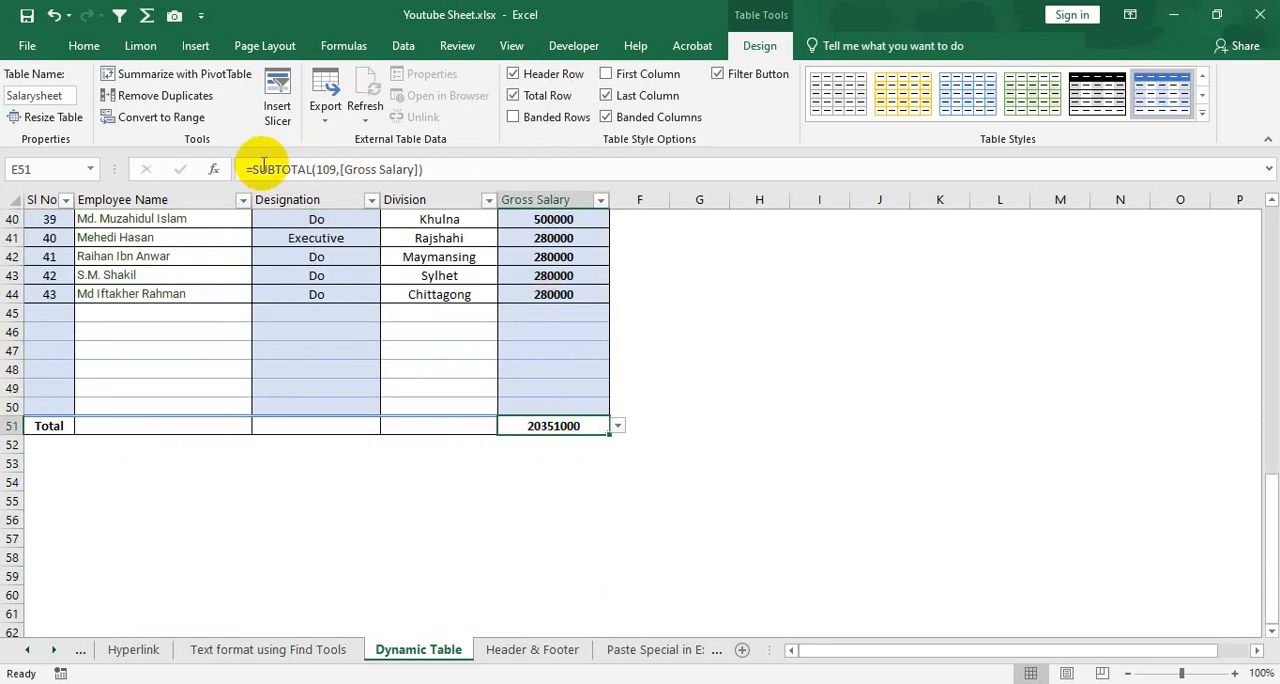
Fill row 45 with a new employee's full name, designation Do, division Dhaka and gross salary 300000
left_click(51, 311)
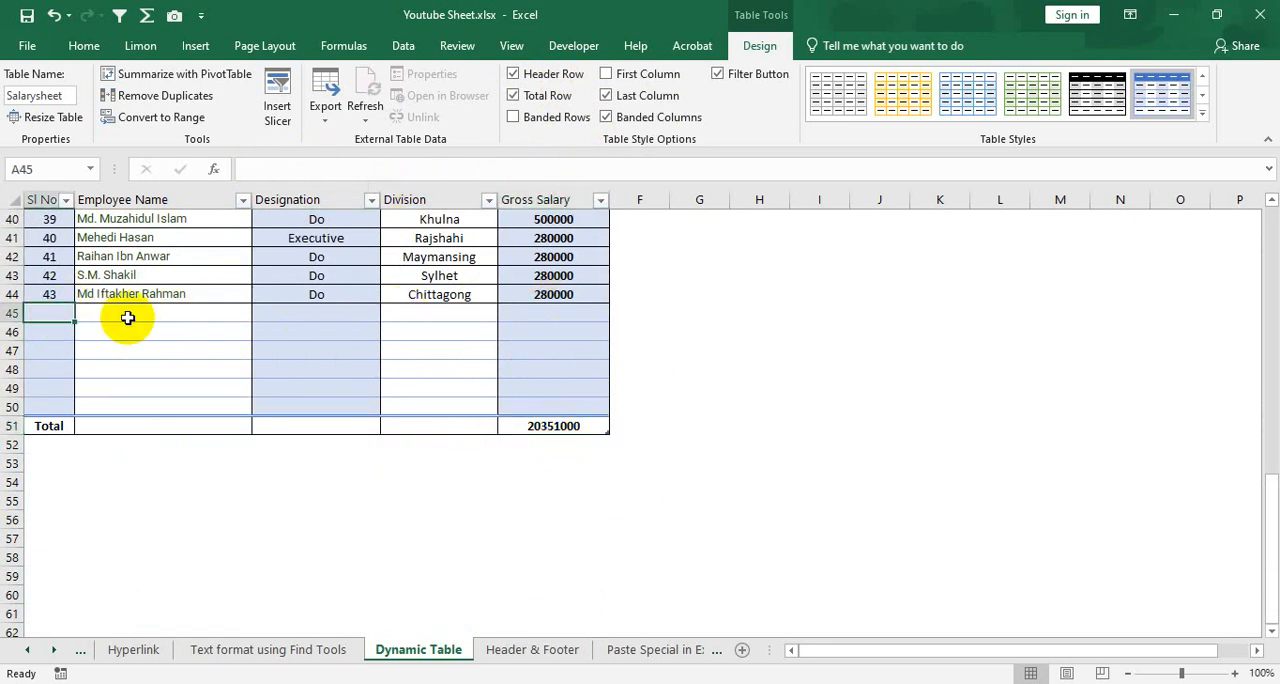
left_click(127, 318)
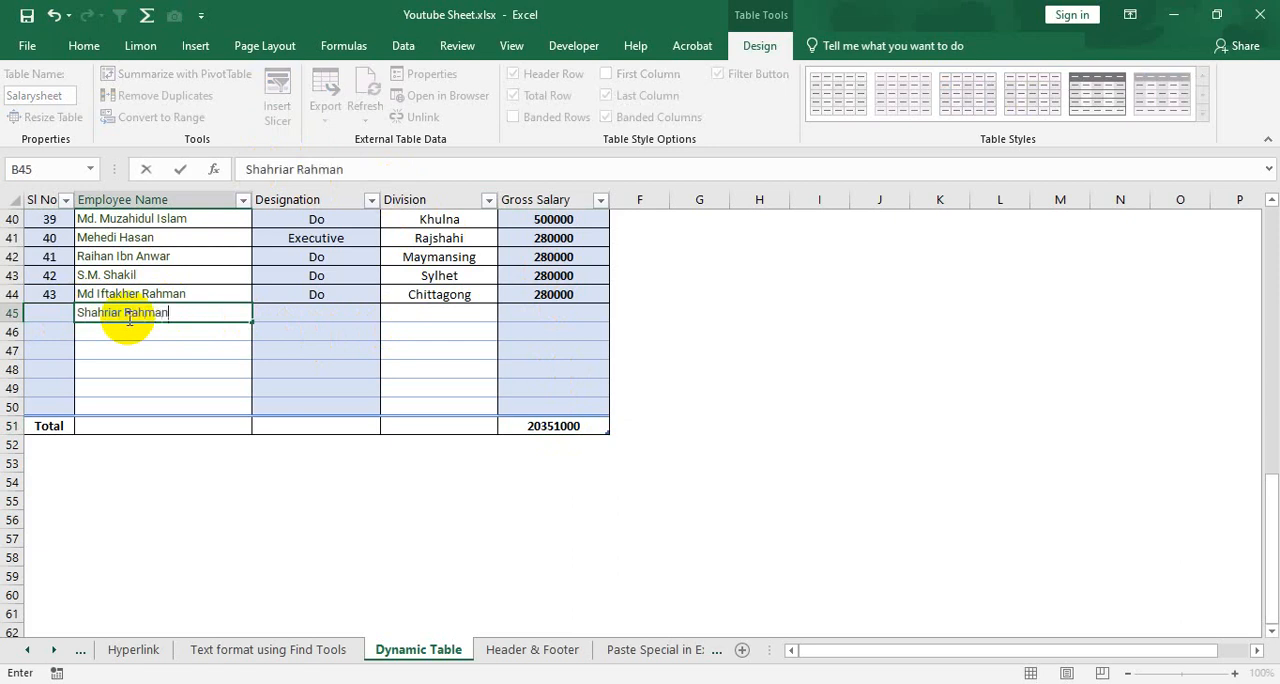
key("Tab")
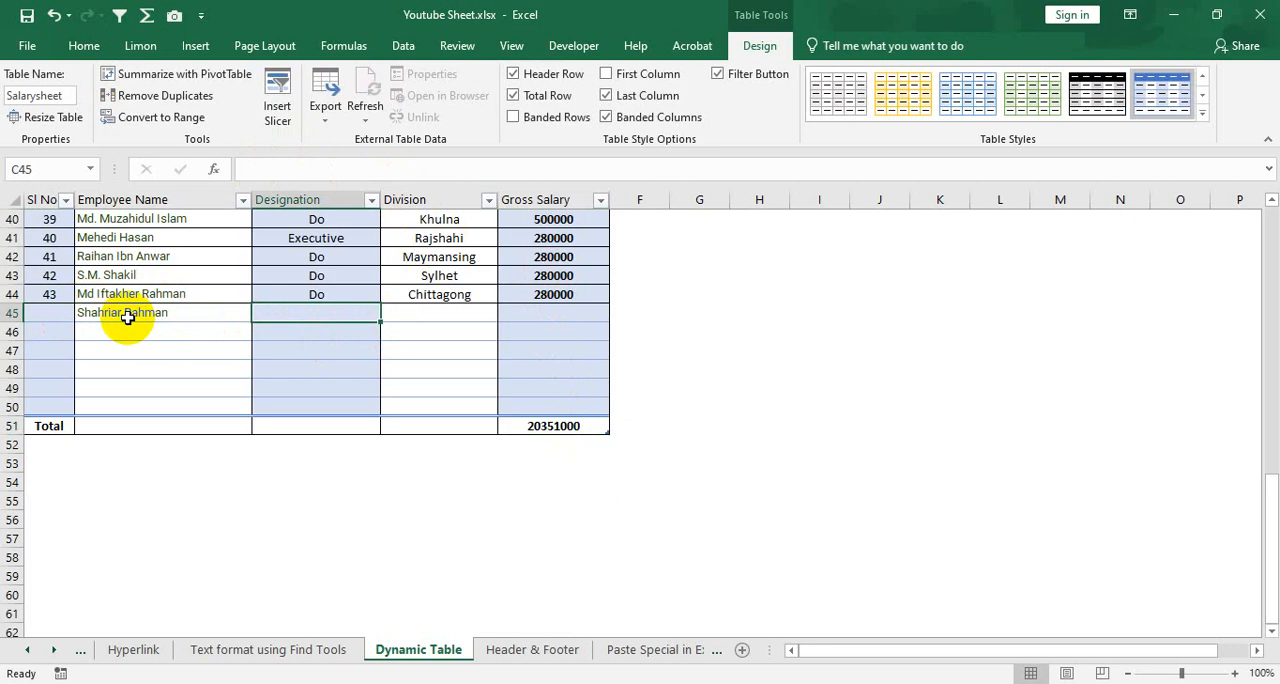
type("Do")
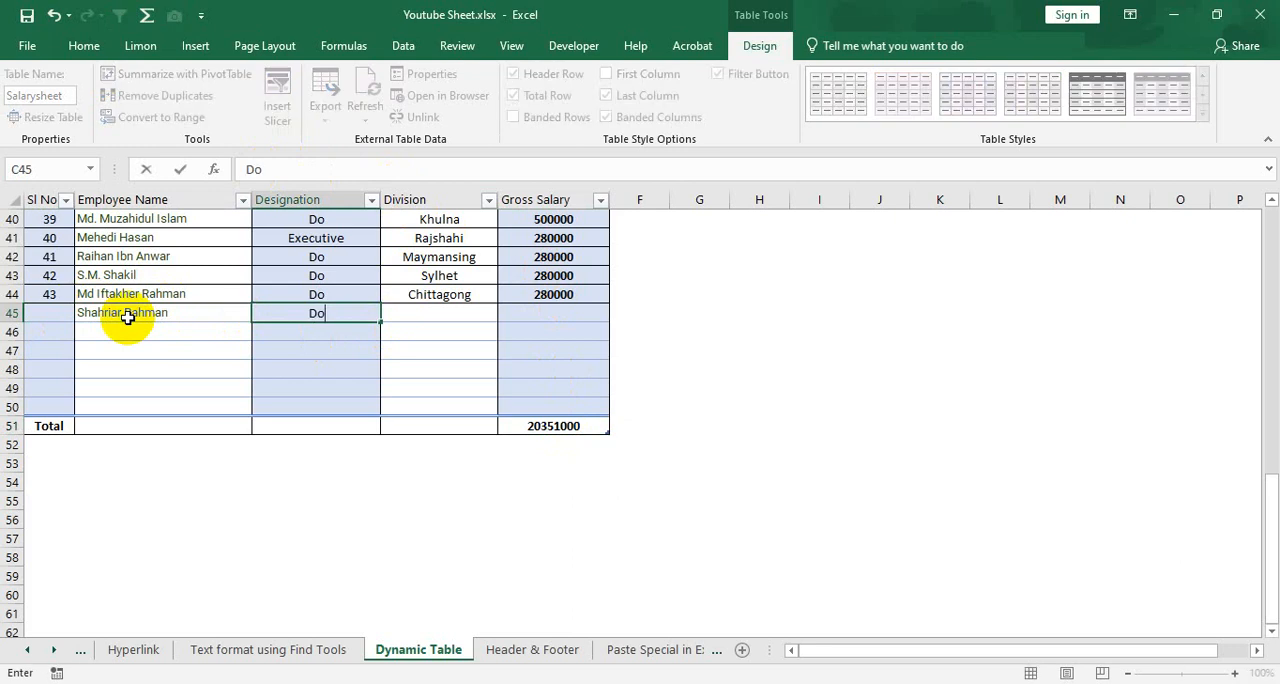
key("Tab")
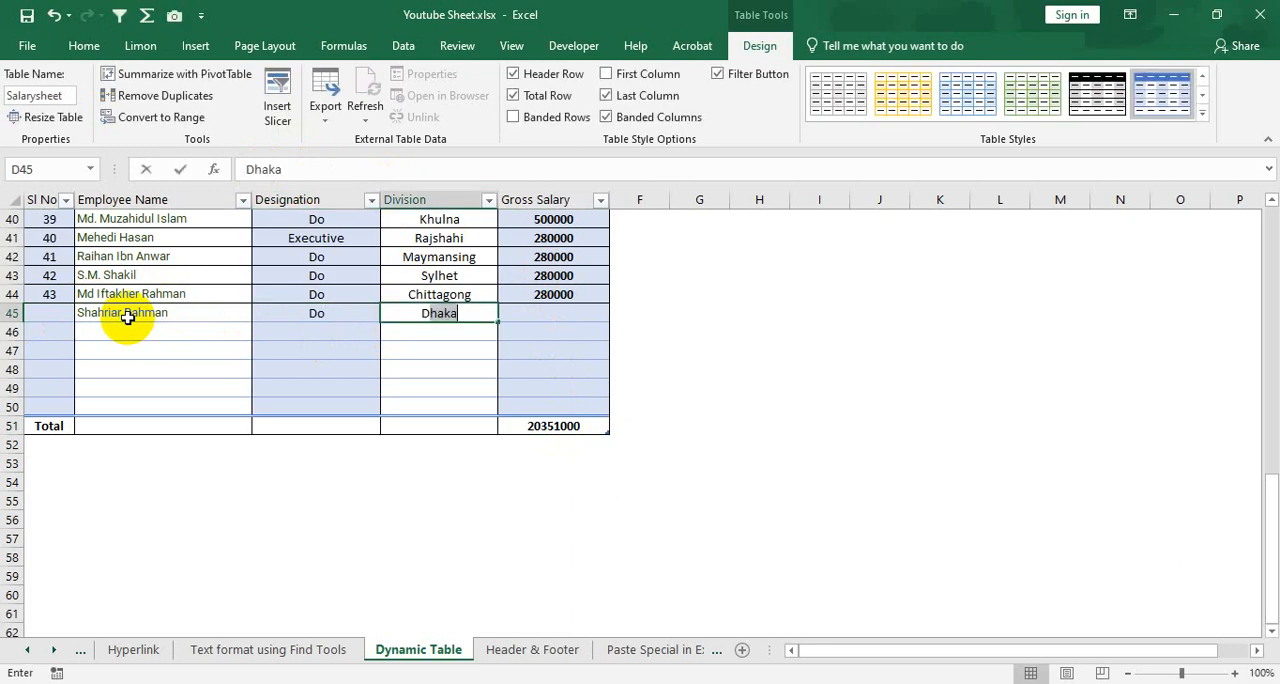
type("D")
key("Tab")
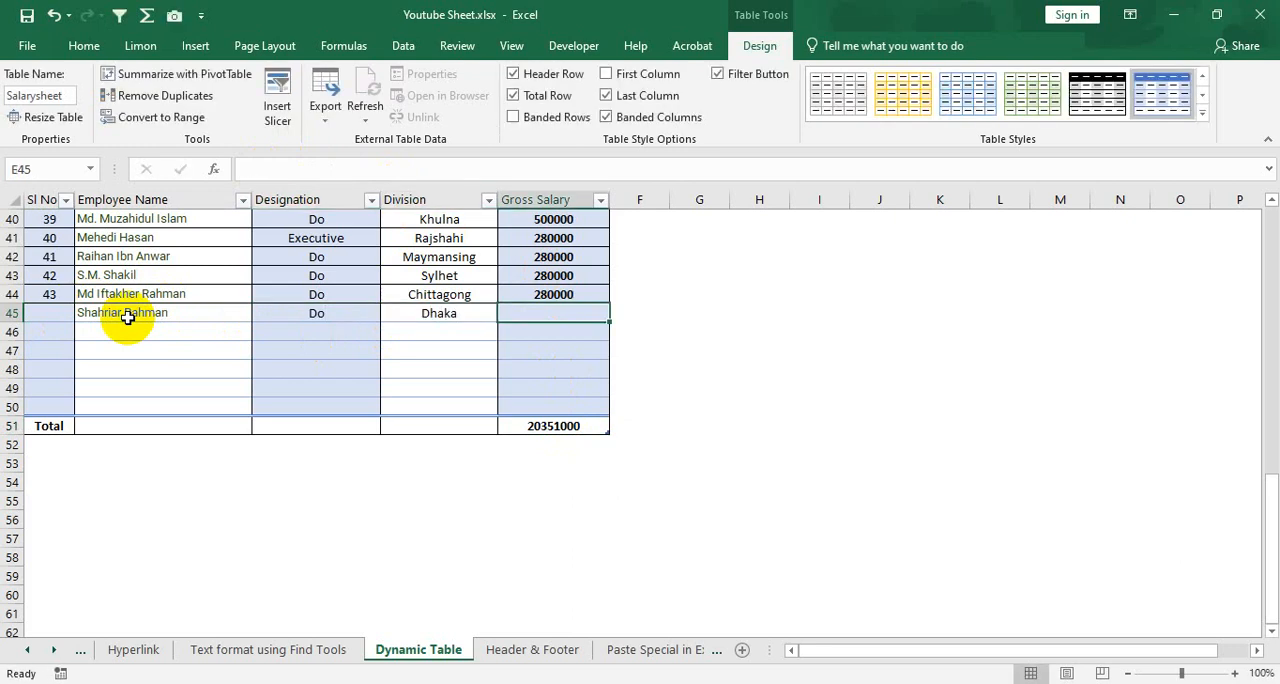
type("300000")
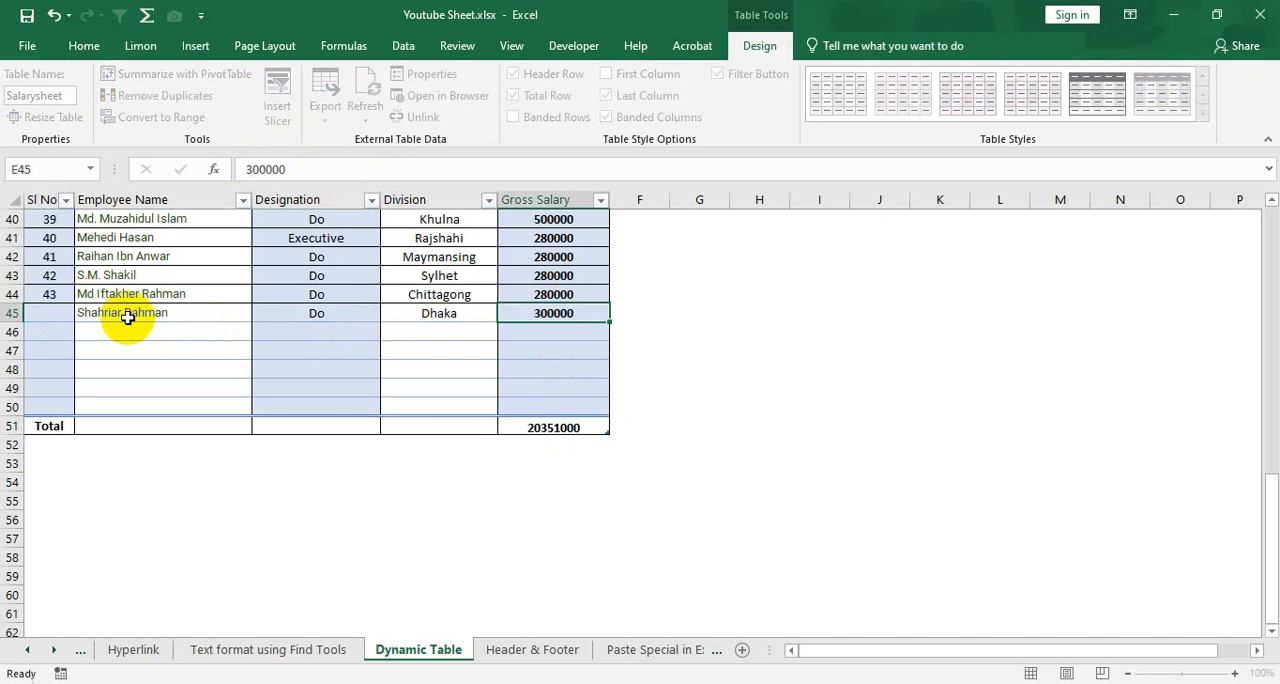
Enter 44 as the Sl No of the new employee record in row 45
key("Left")
key("Left")
key("Left")
key("Left")
type("44")
key("Return")
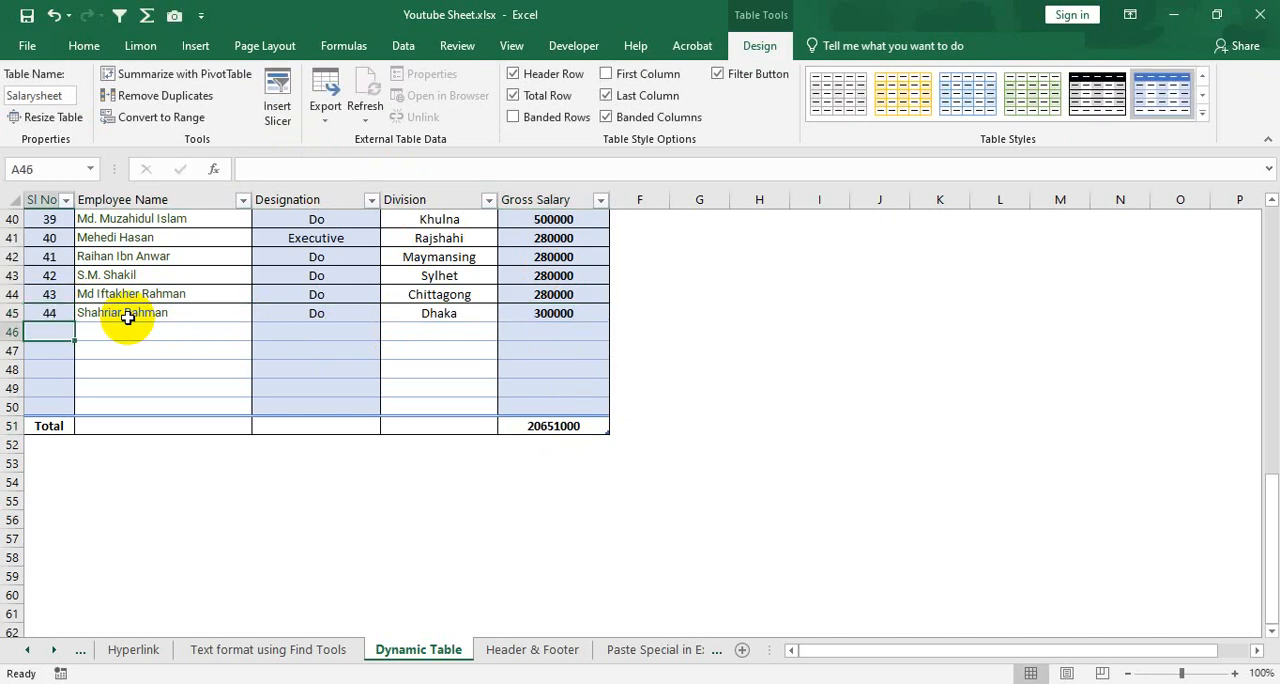
Try clearing the Gross Salary values in E44 and E42 to test the total row, and undo both deletions
left_click(547, 426)
left_click(571, 291)
key("BackSpace")
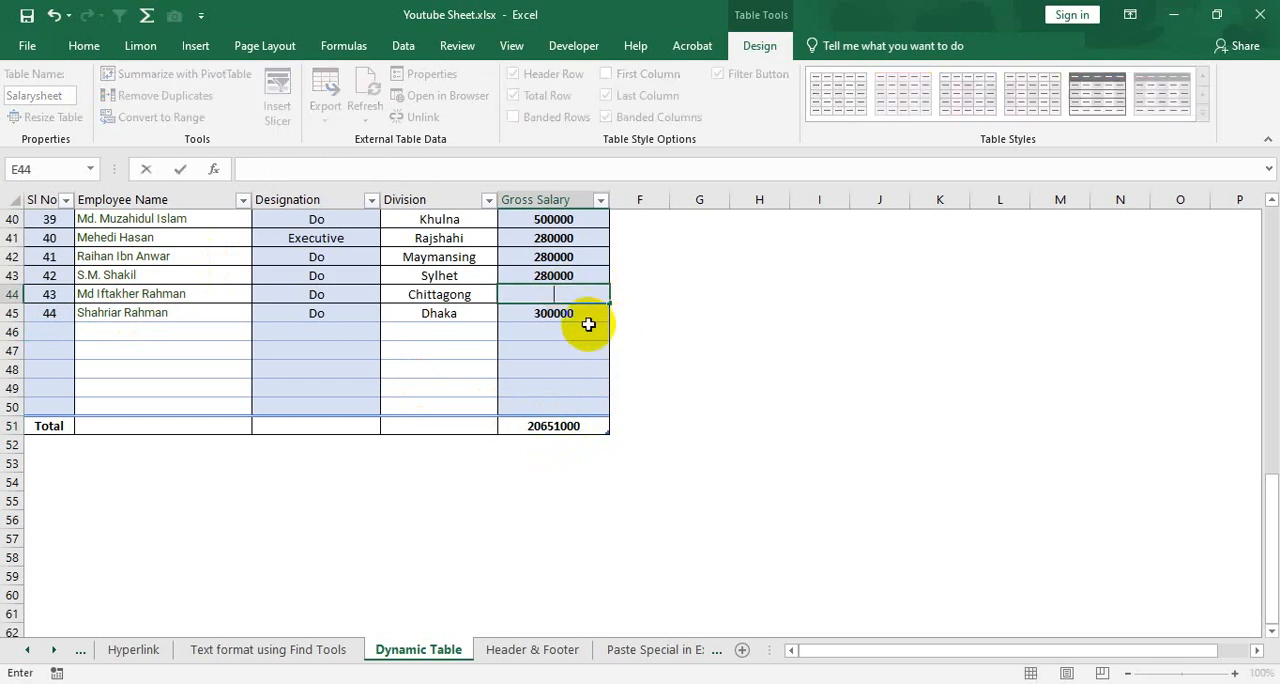
left_click(565, 311)
left_click(563, 258)
key("BackSpace")
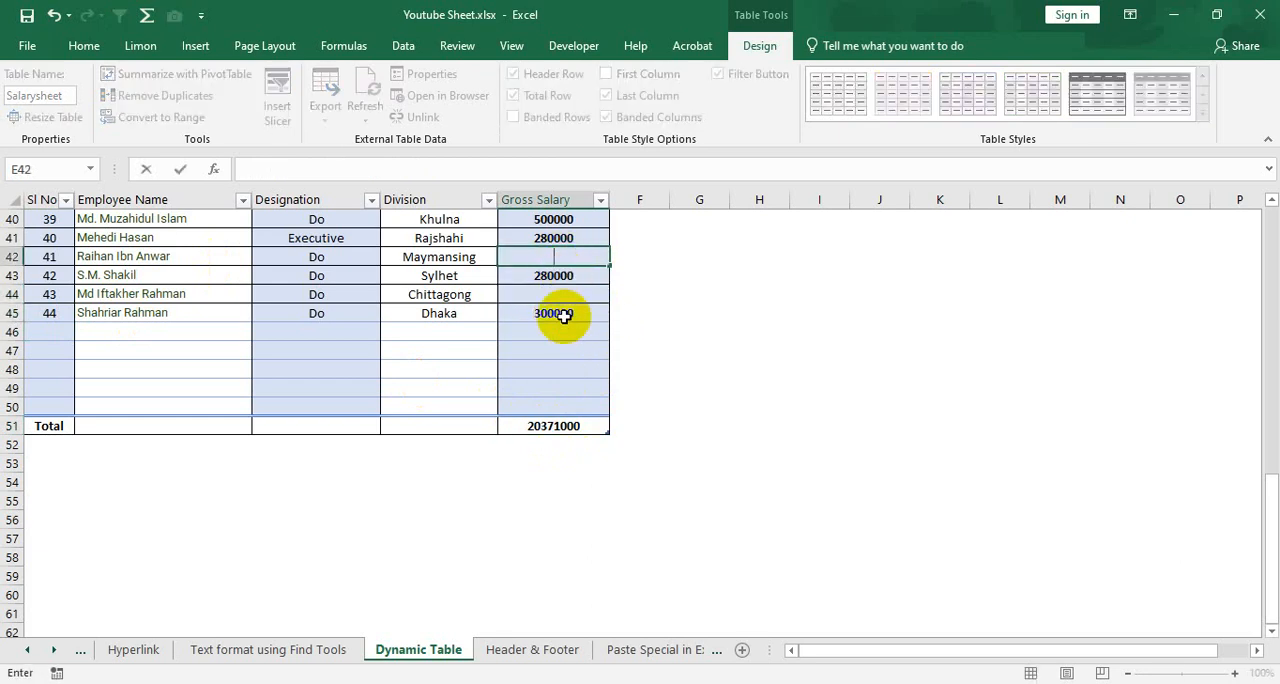
left_click(563, 326)
key("ctrl+z")
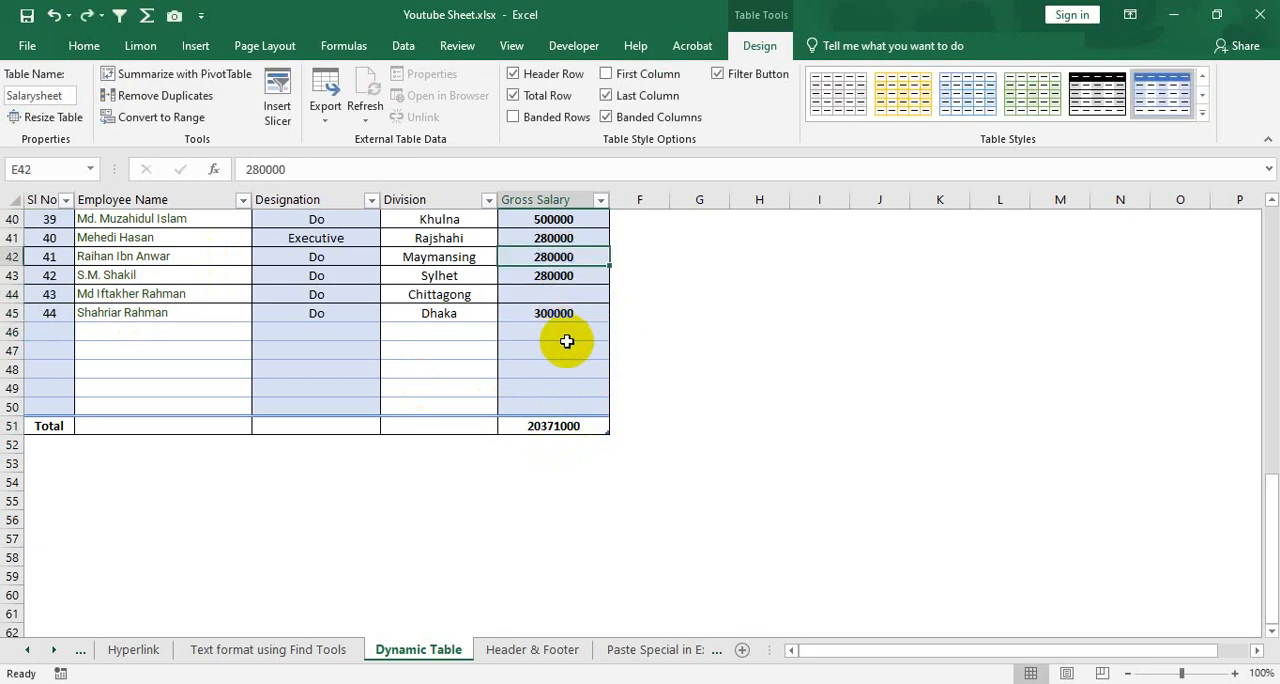
key("ctrl+z")
Apply the Green, Table Style Medium 21 style to the salary table
scroll(460, 320, "up", 5)
scroll(460, 328, "up", 8)
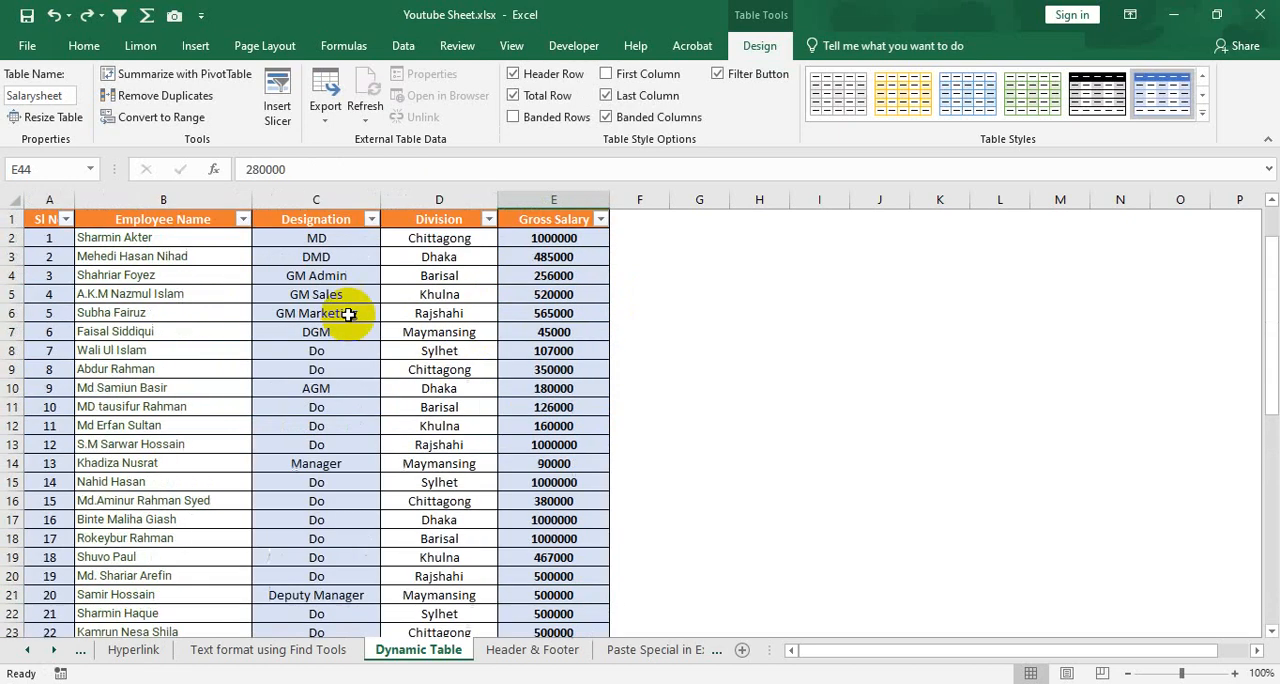
left_click(325, 308)
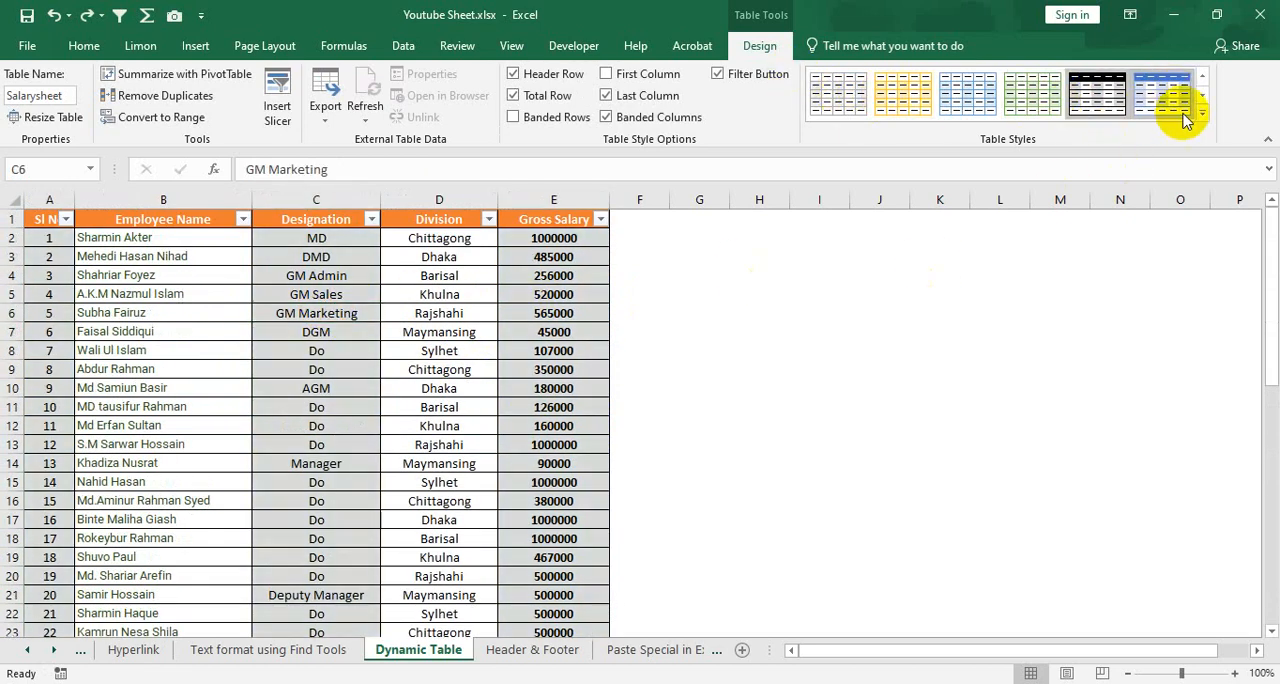
left_click(1203, 115)
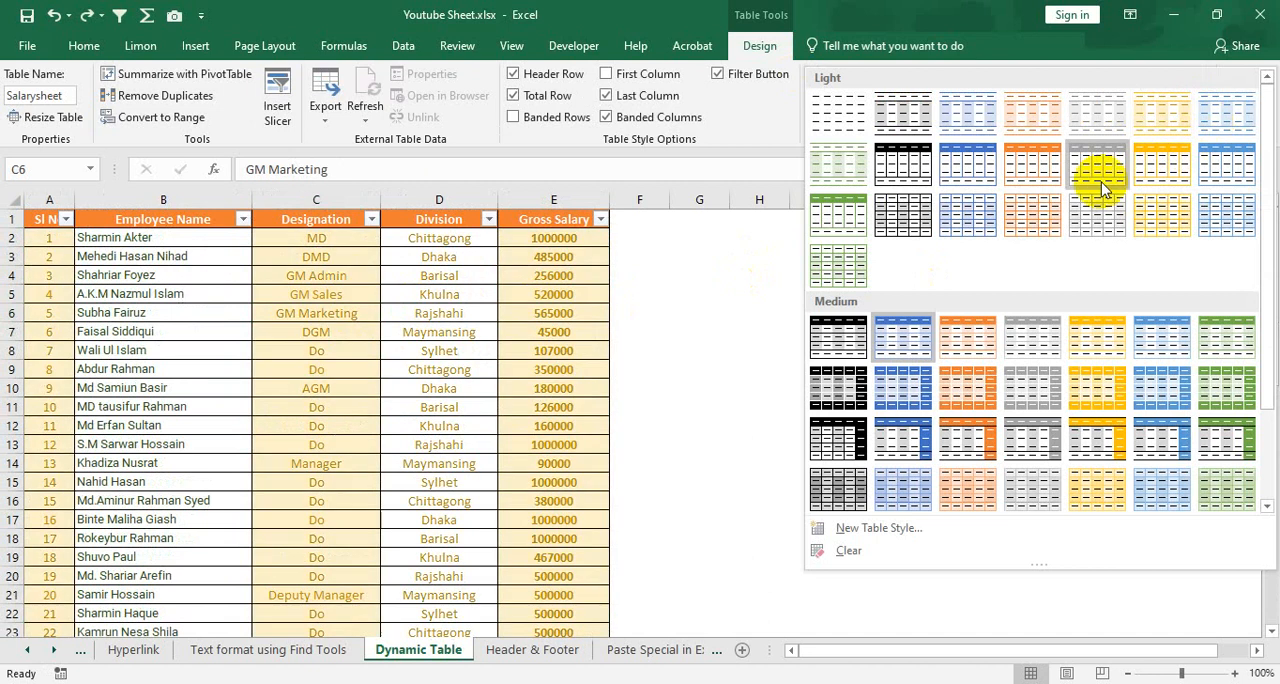
scroll(935, 355, "down", 2)
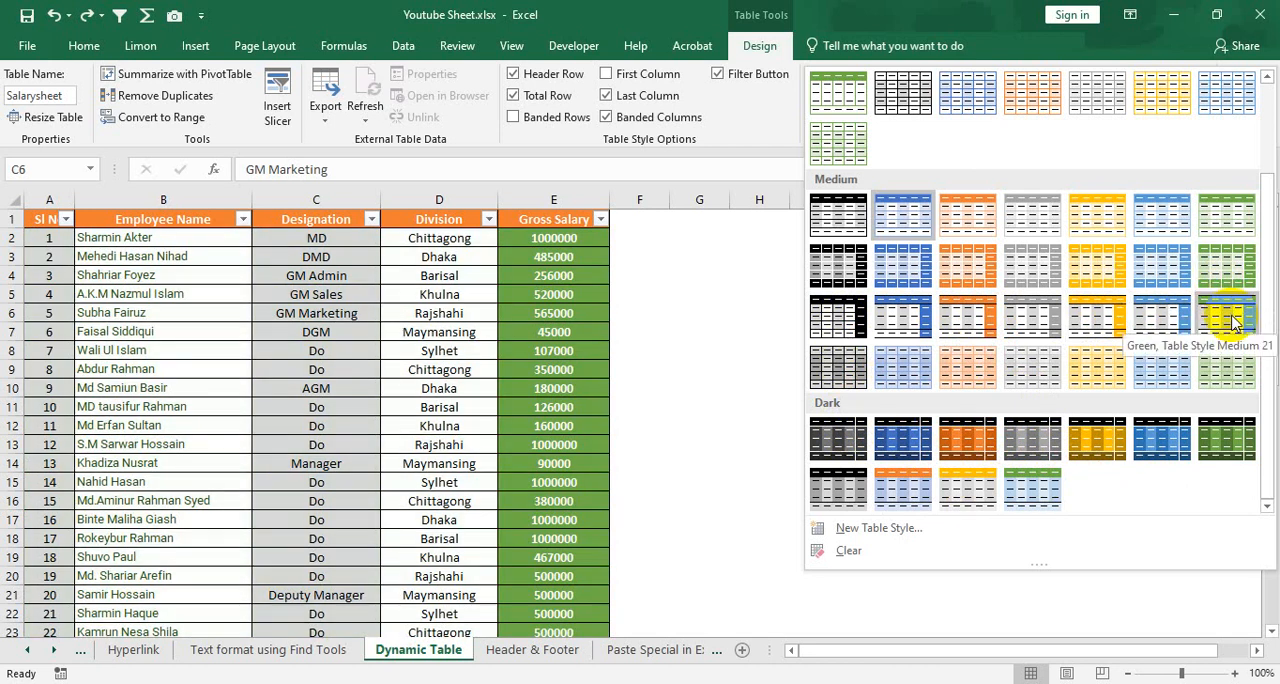
left_click(1230, 314)
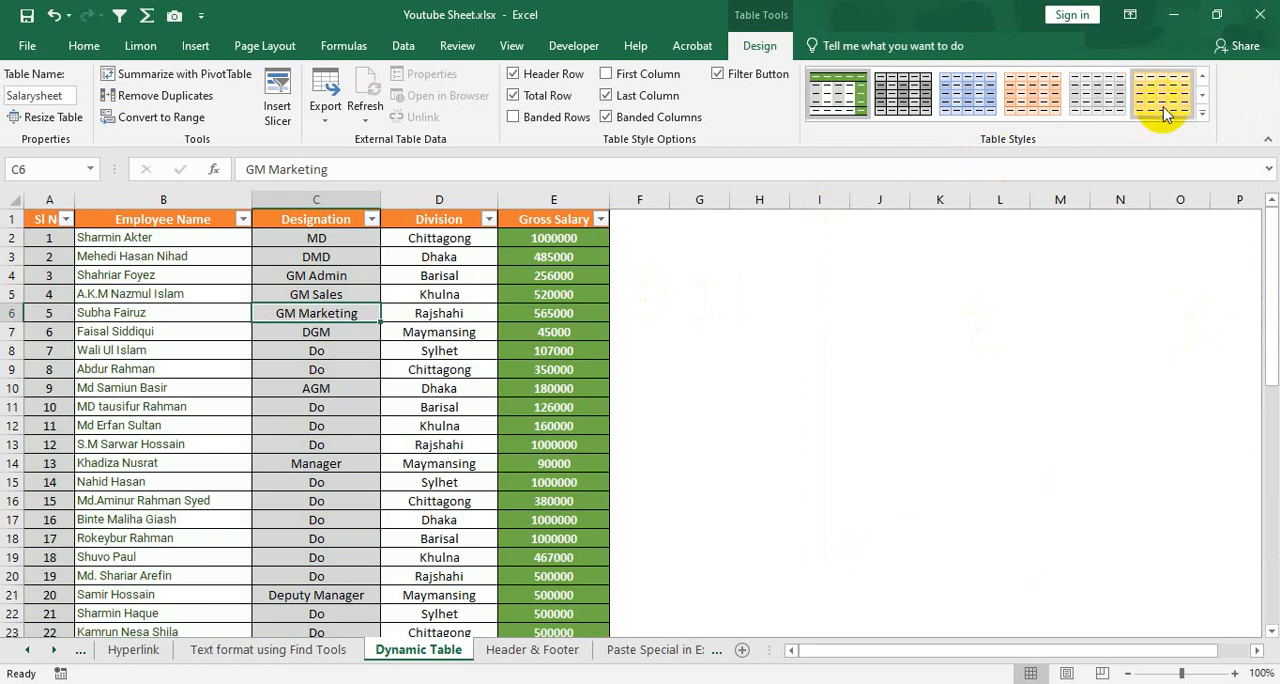
Start a new table style and look through its table elements, such as First Column Stripe, Last Column and Header Row
left_click(1201, 116)
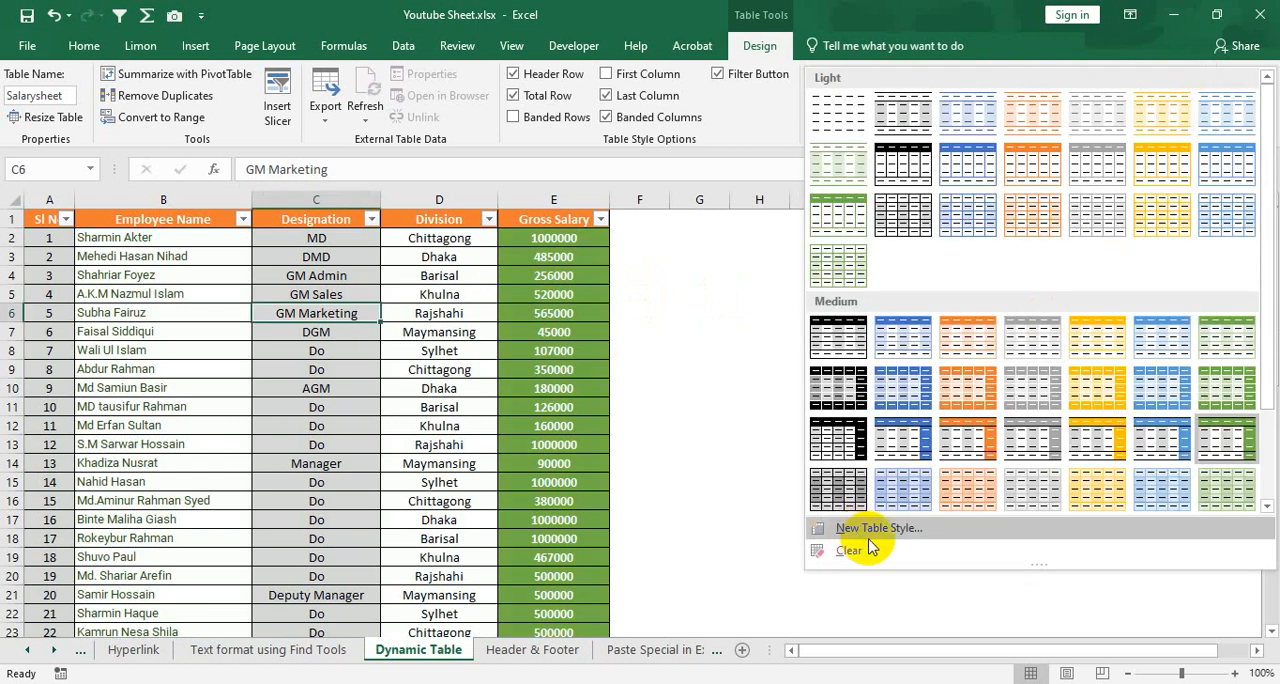
left_click(900, 528)
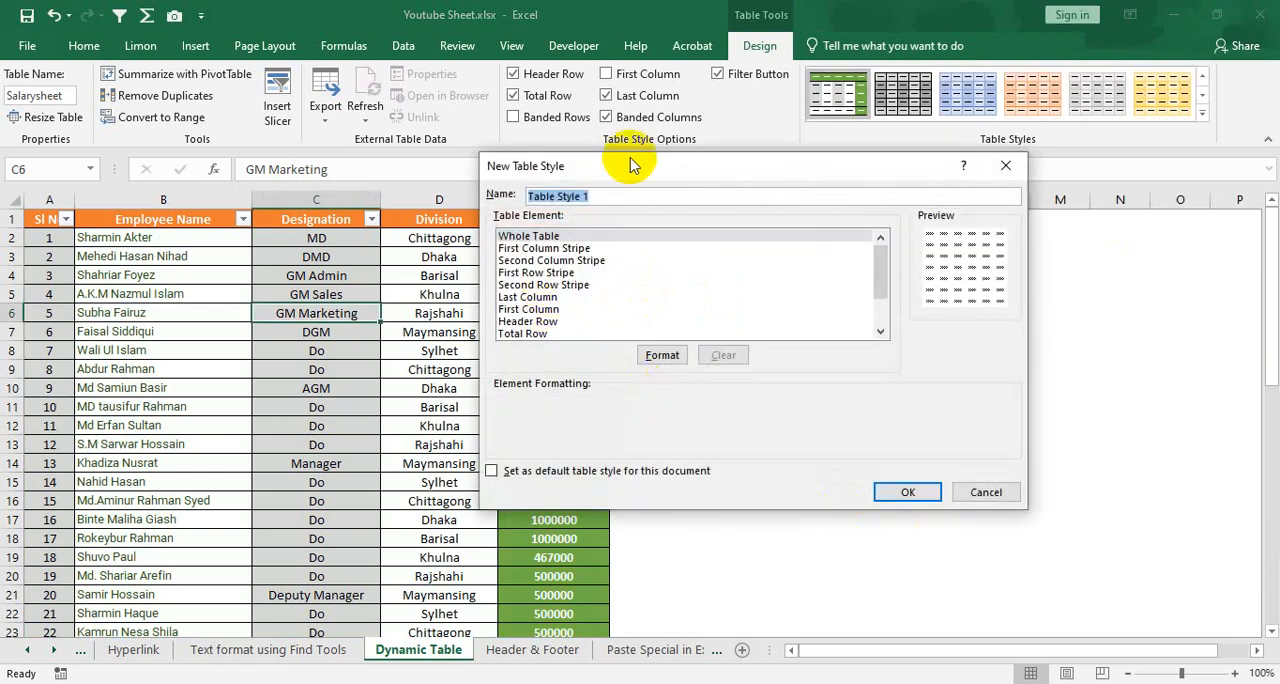
left_click_drag(632, 166, 525, 138)
left_click(437, 221)
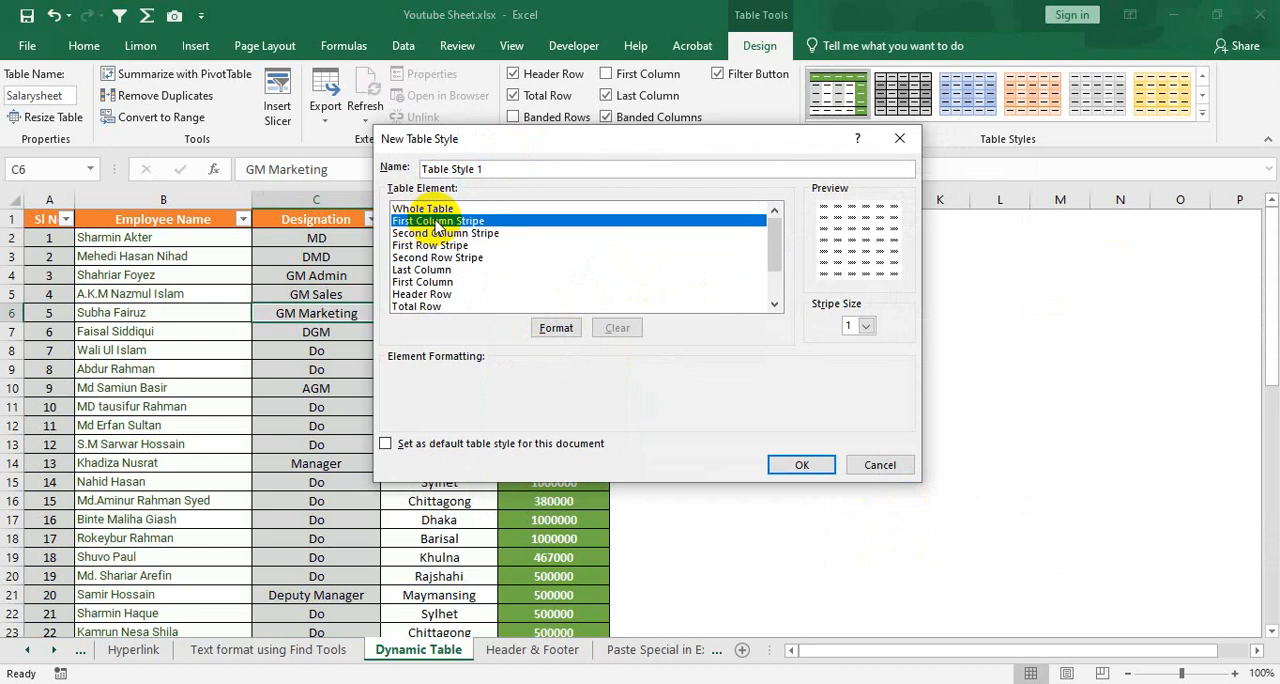
left_click(433, 210)
left_click(425, 245)
left_click(428, 270)
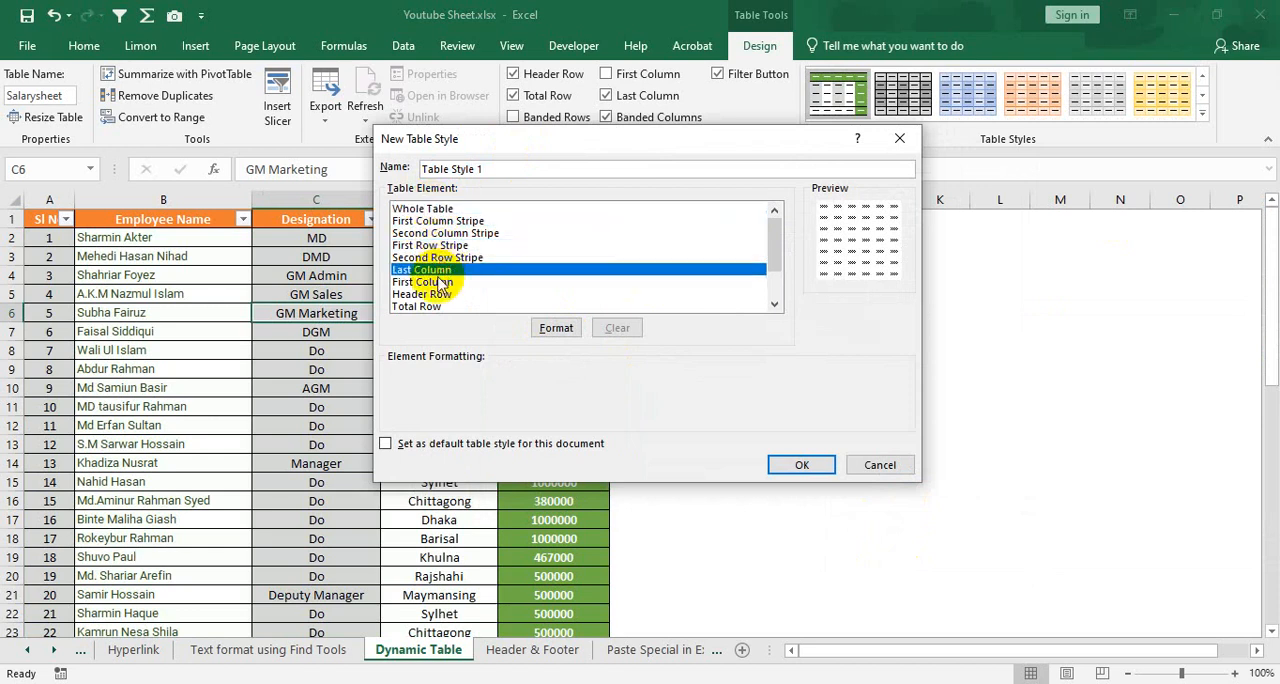
left_click(428, 294)
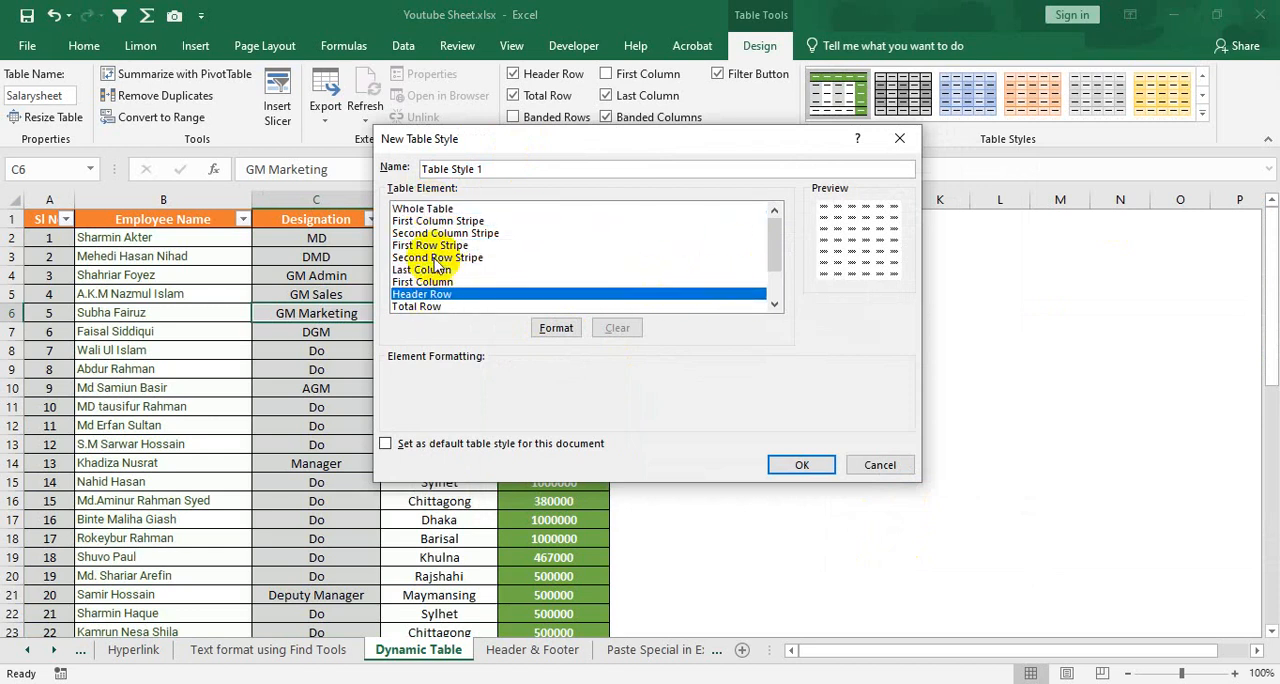
left_click(425, 257)
left_click_drag(502, 142, 771, 129)
Give the First Column Stripe element of the new table style a dark gray fill
left_click(717, 208)
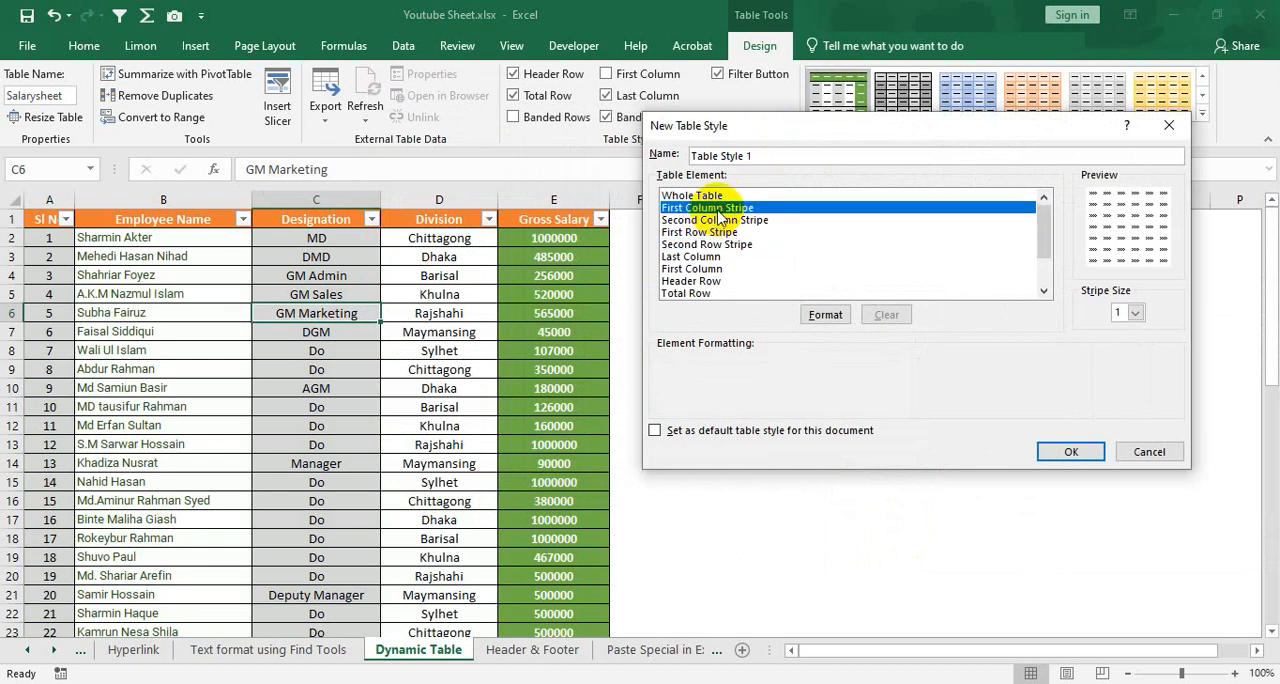
left_click(825, 315)
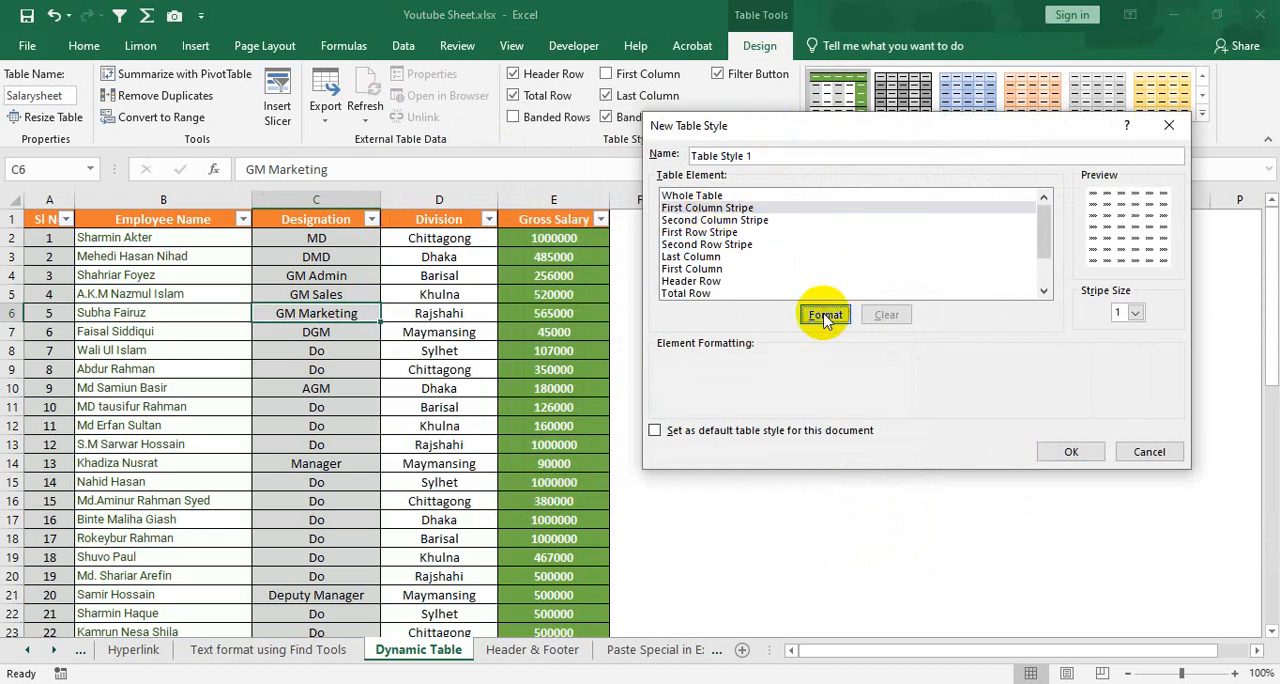
left_click(598, 138)
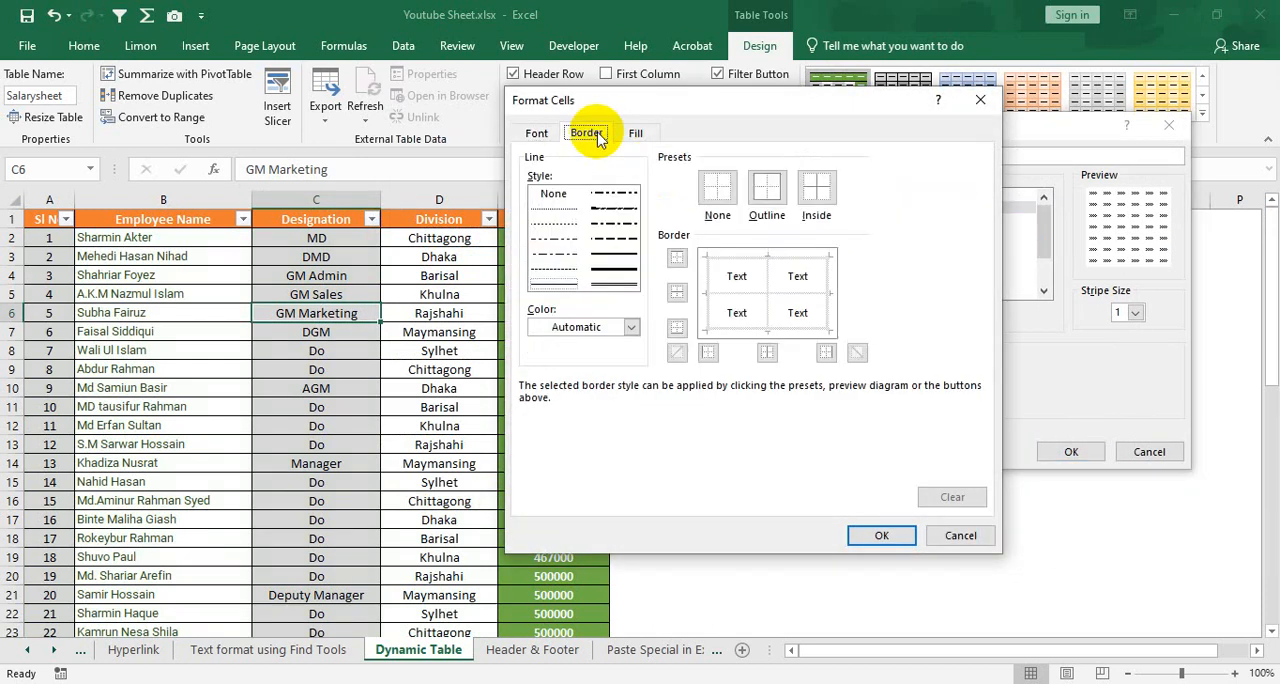
left_click(636, 133)
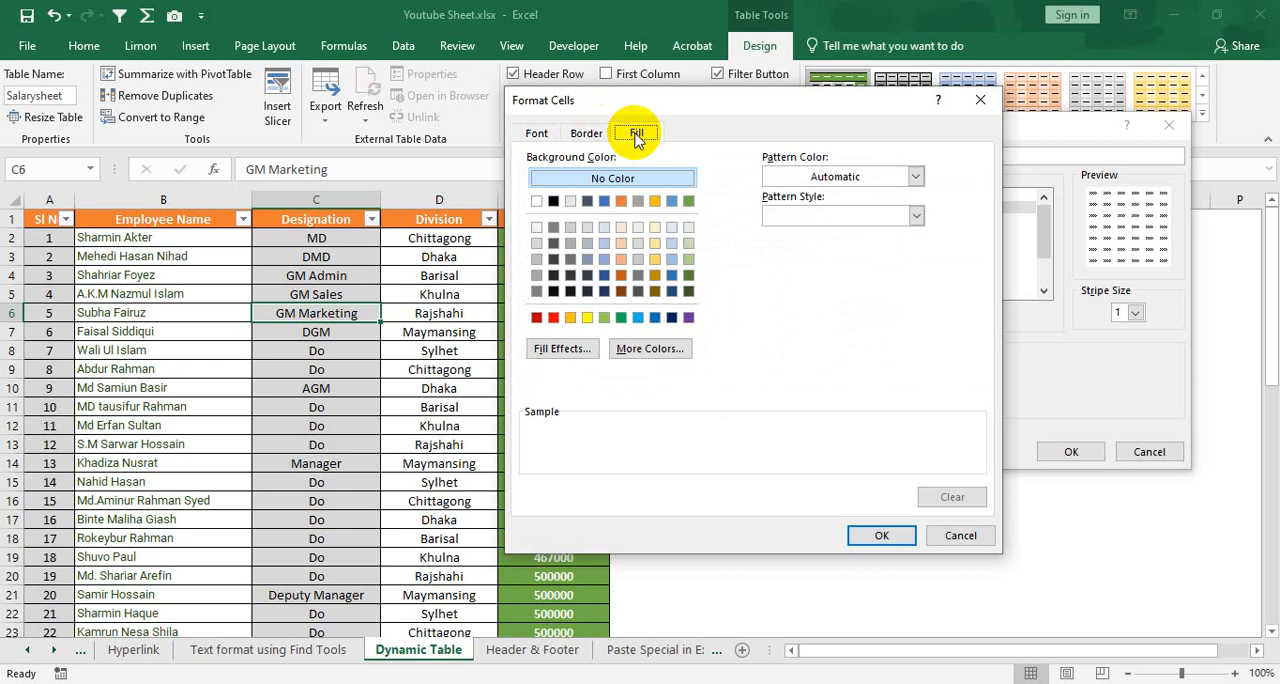
left_click(638, 202)
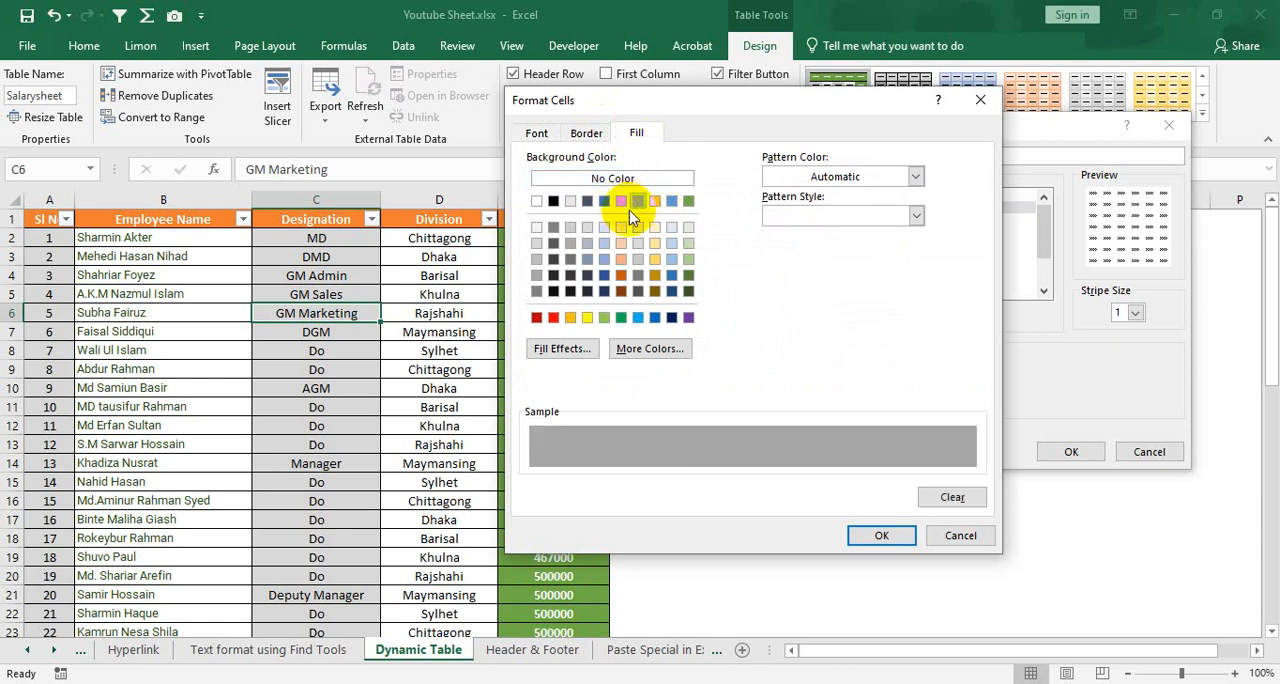
left_click(545, 133)
left_click(638, 133)
left_click(640, 291)
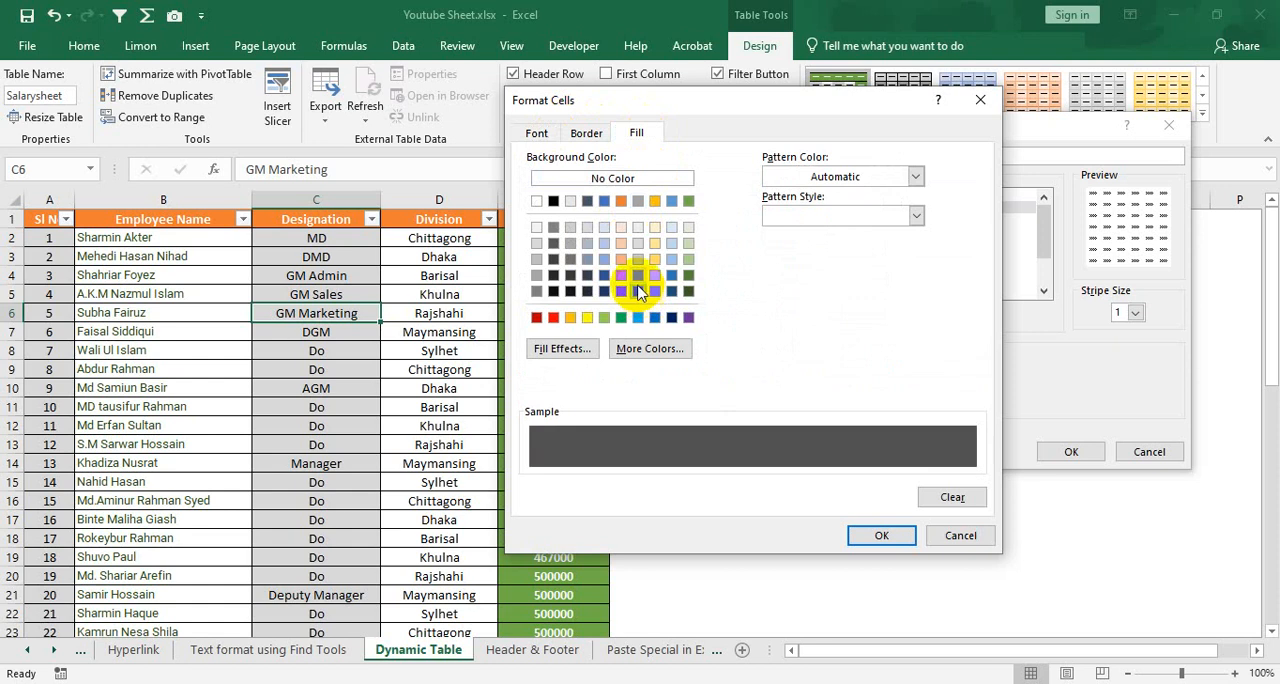
Set the First Column Stripe font style to Regular and save the custom table style under its default name
left_click(543, 131)
left_click(880, 289)
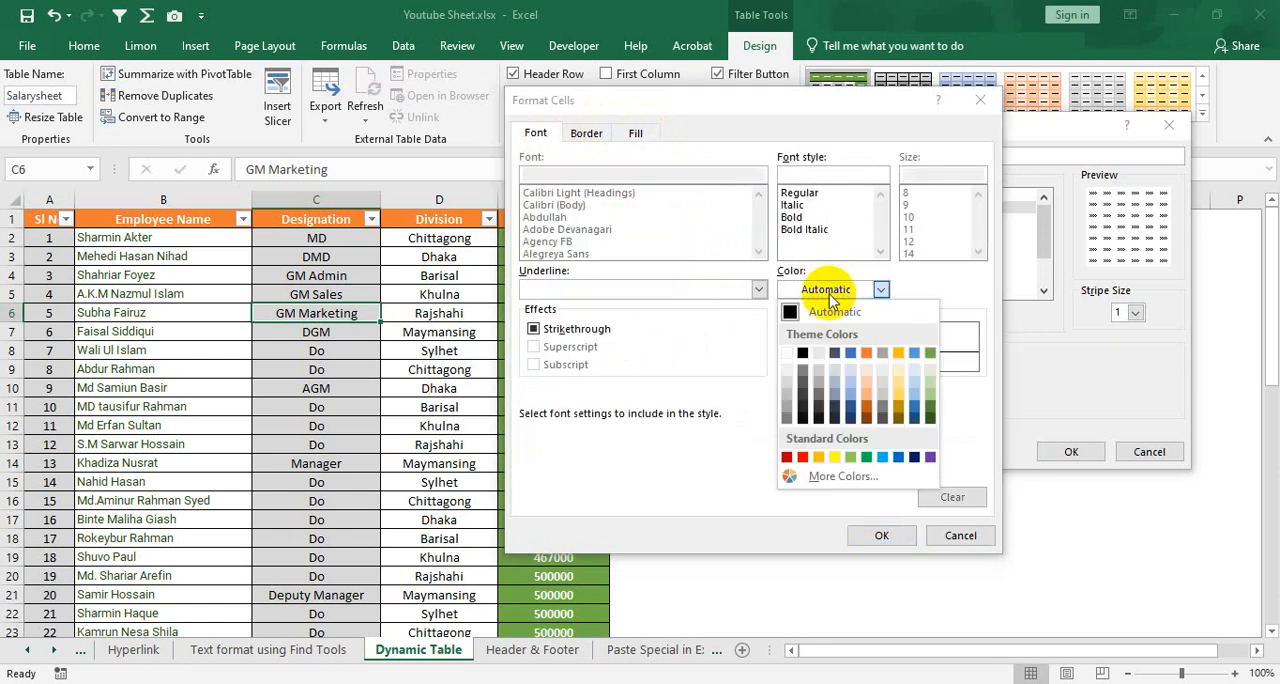
left_click(797, 346)
left_click(792, 195)
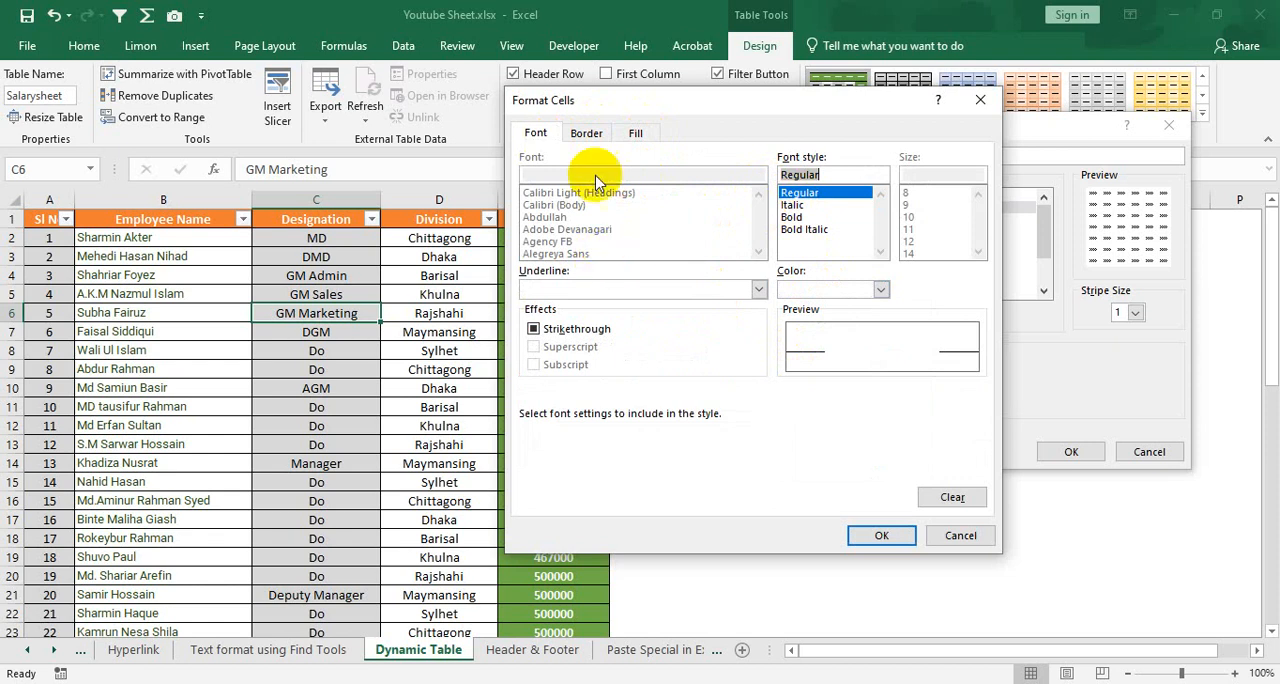
left_click(586, 133)
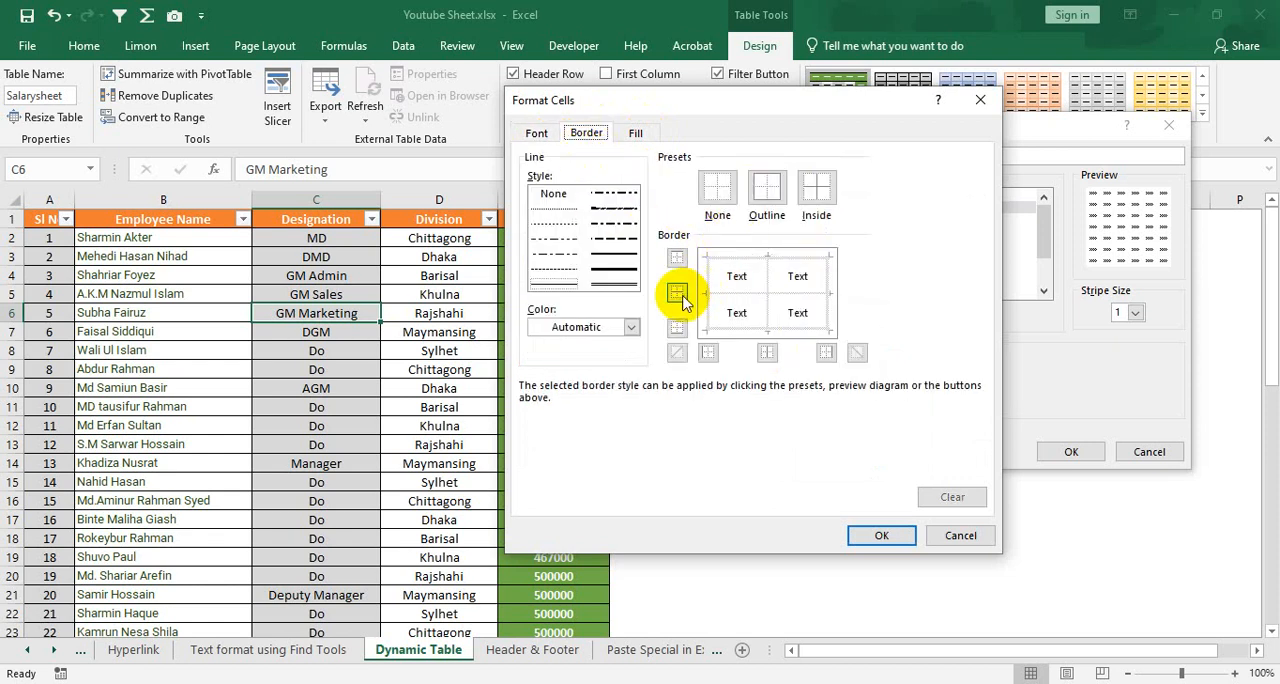
left_click(545, 135)
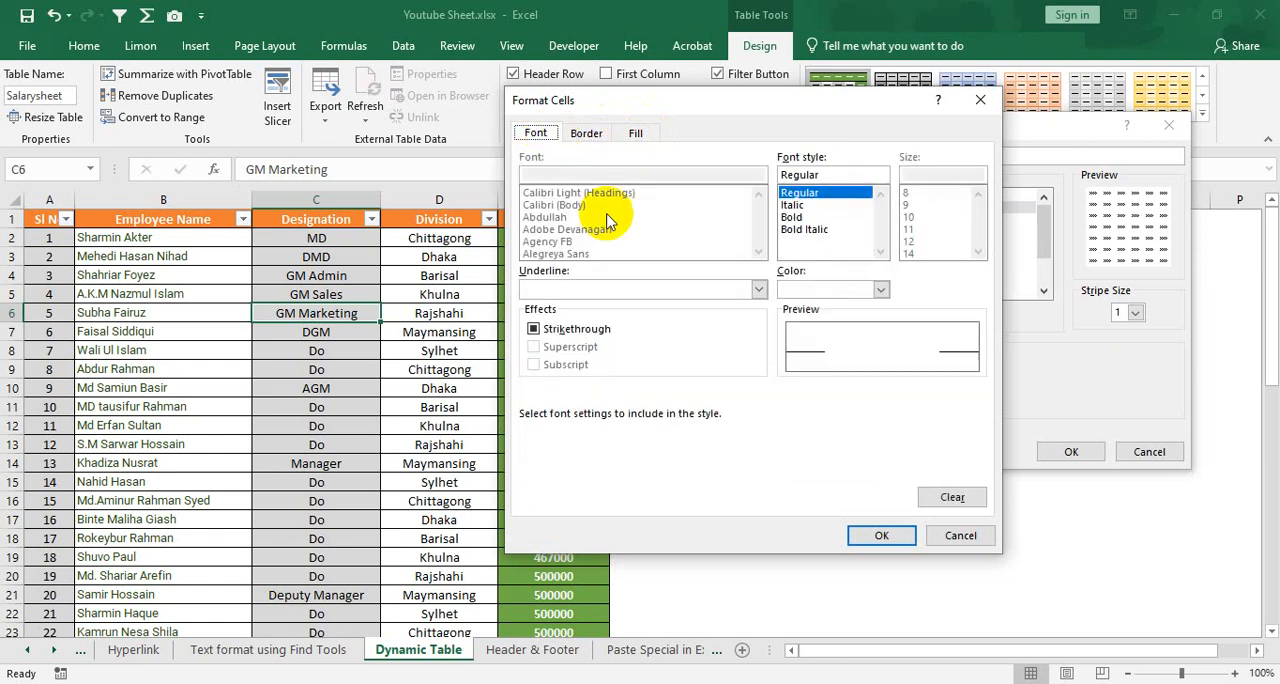
left_click(878, 536)
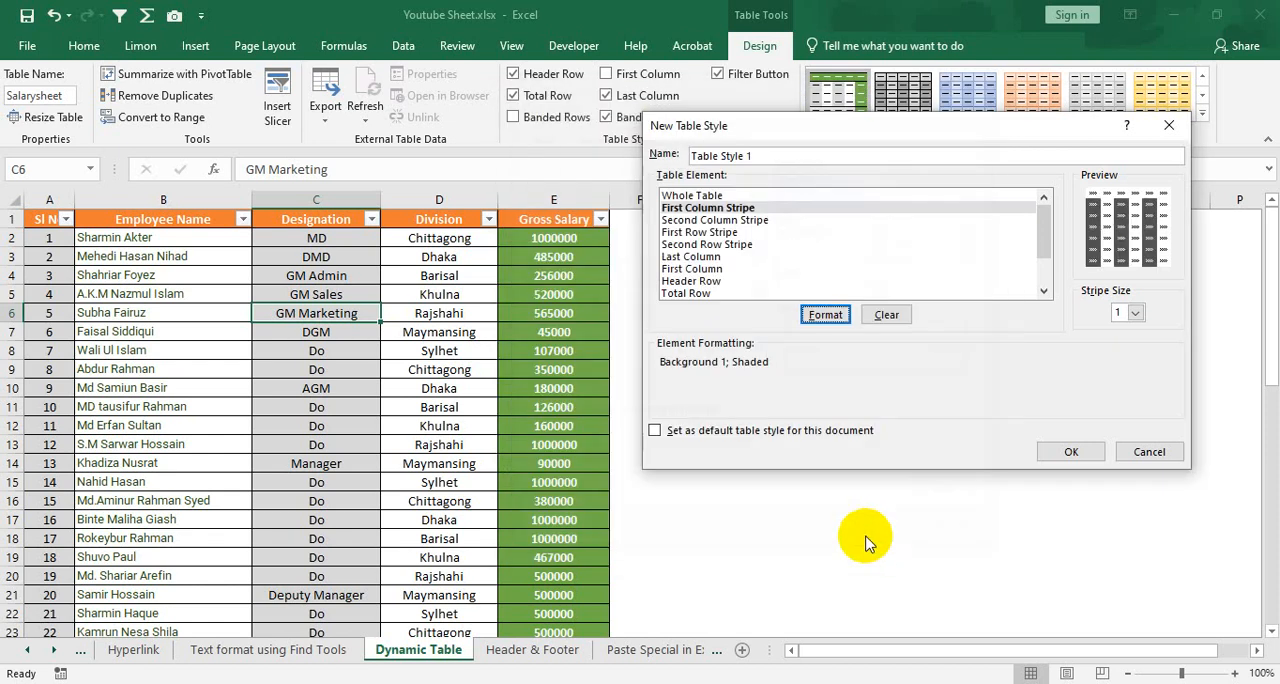
left_click(1065, 452)
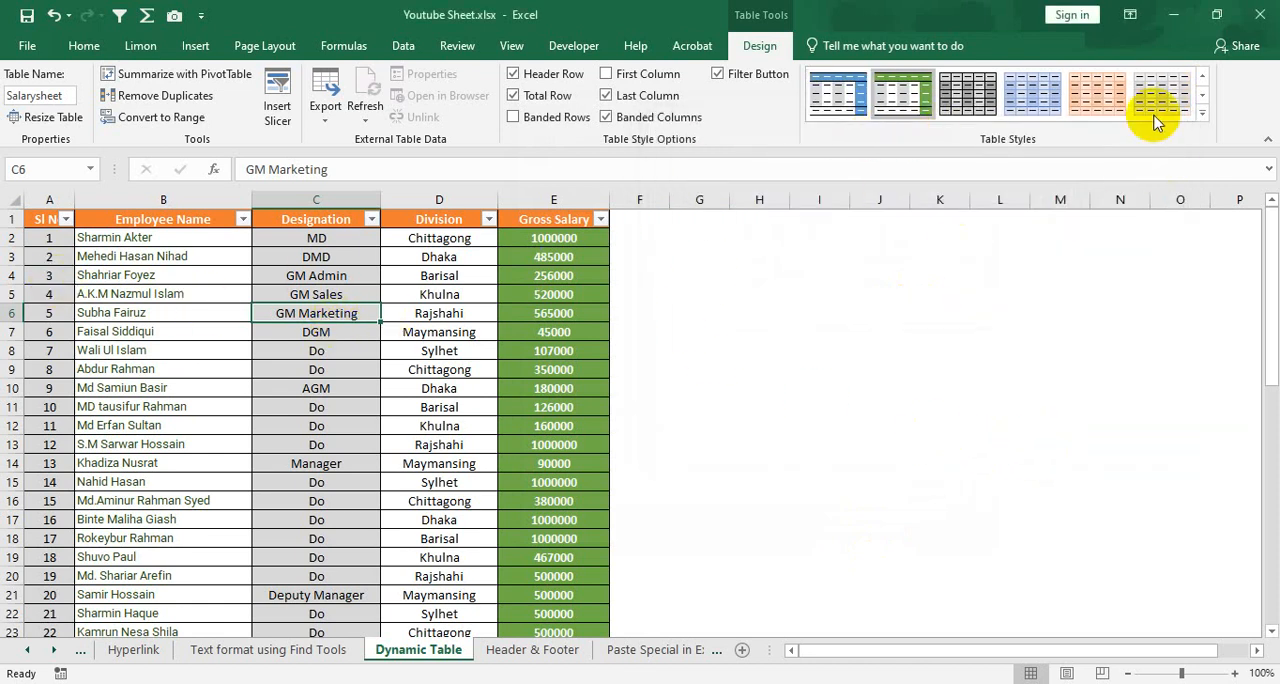
Browse the Custom, Light, Medium and Dark groups of the table style gallery
left_click(1203, 113)
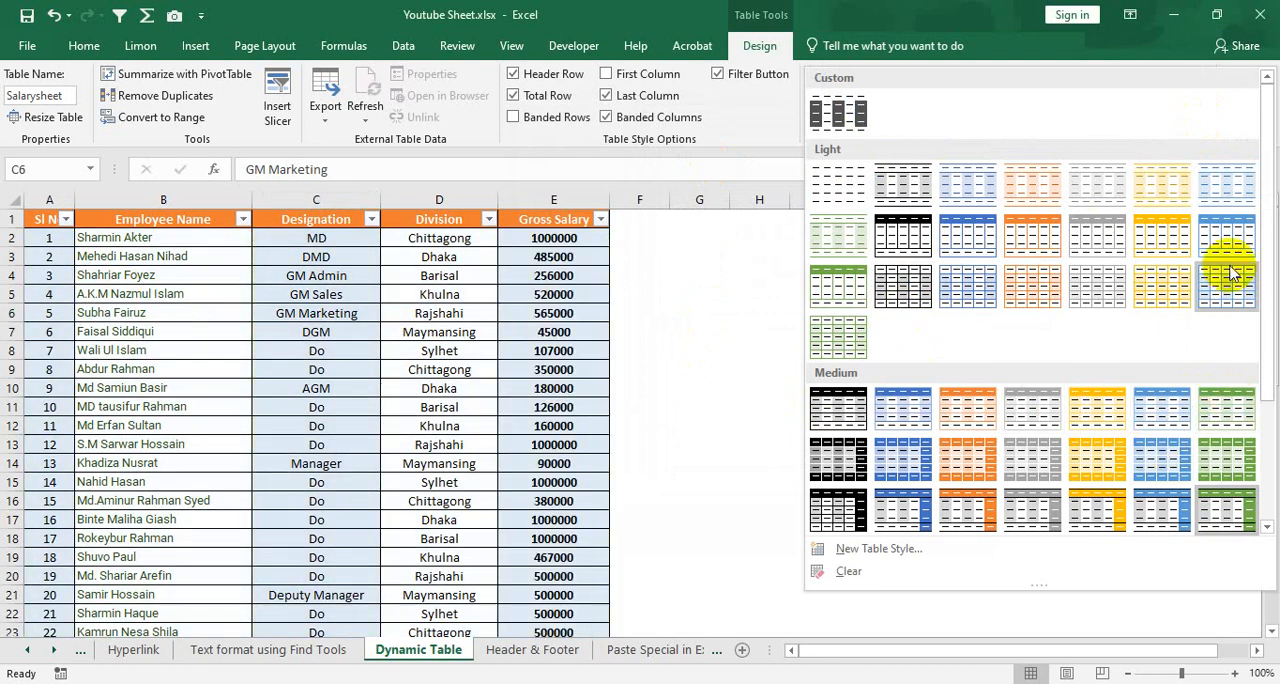
scroll(1224, 455, "down", 3)
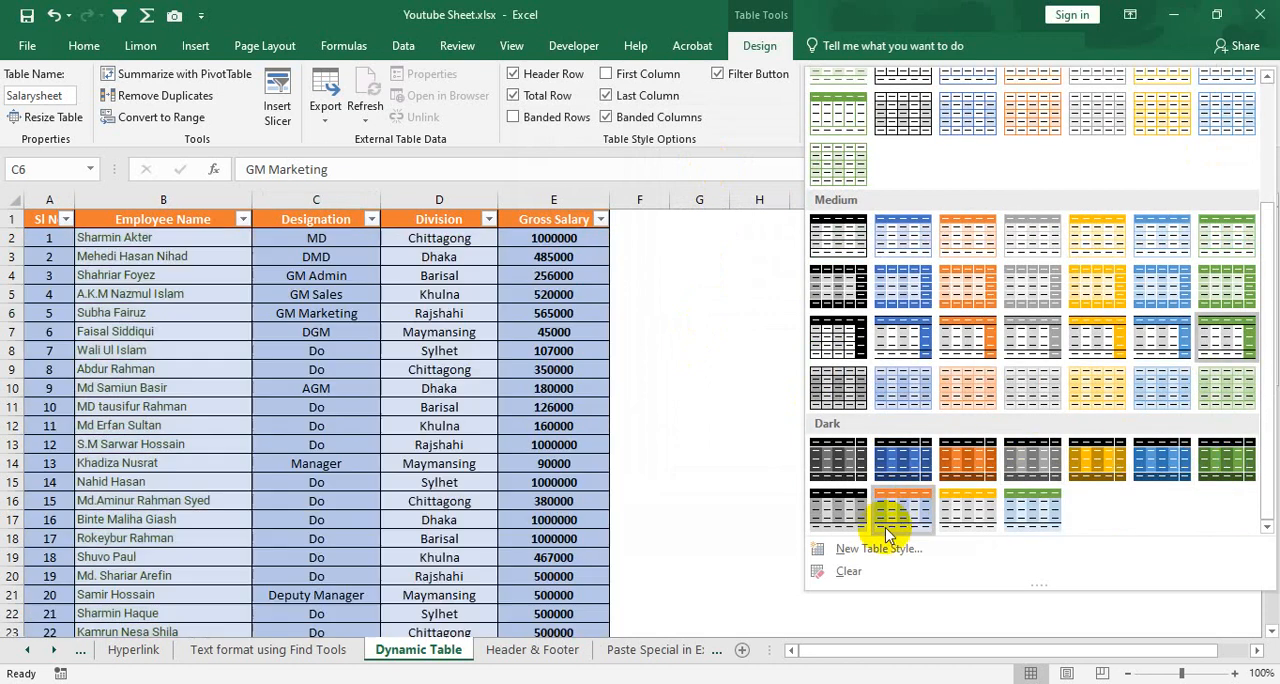
scroll(928, 365, "up", 4)
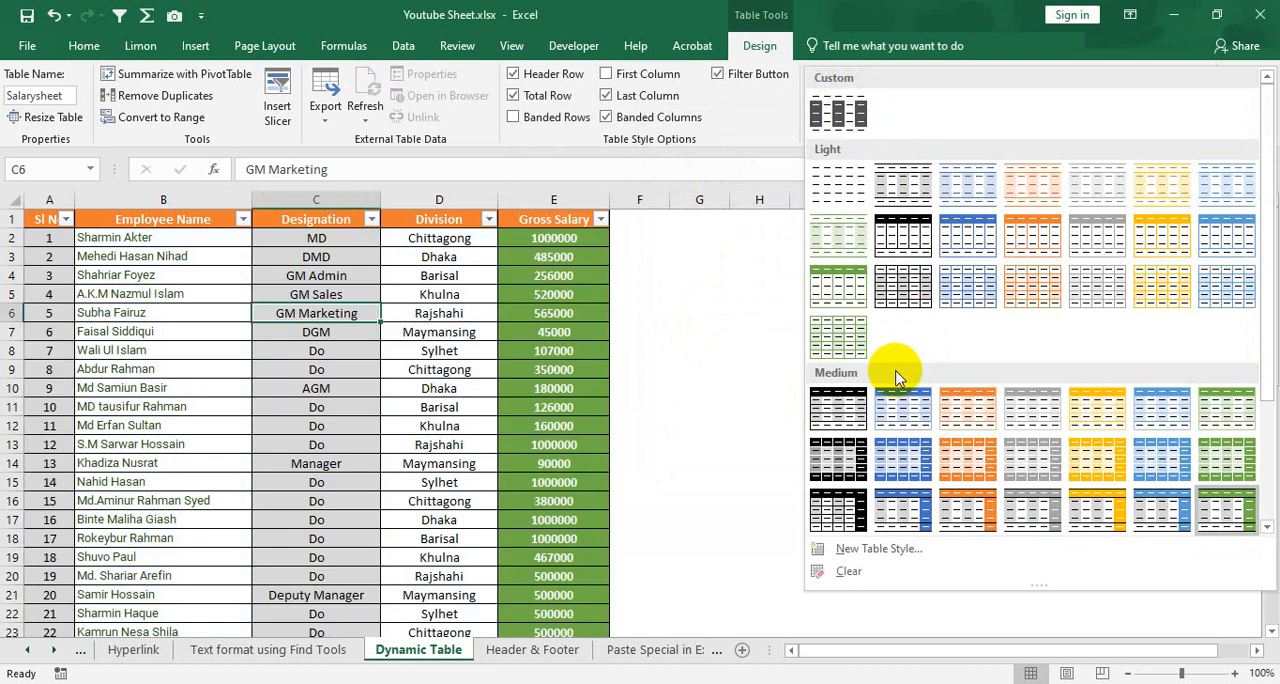
scroll(895, 400, "down", 3)
scroll(894, 386, "up", 4)
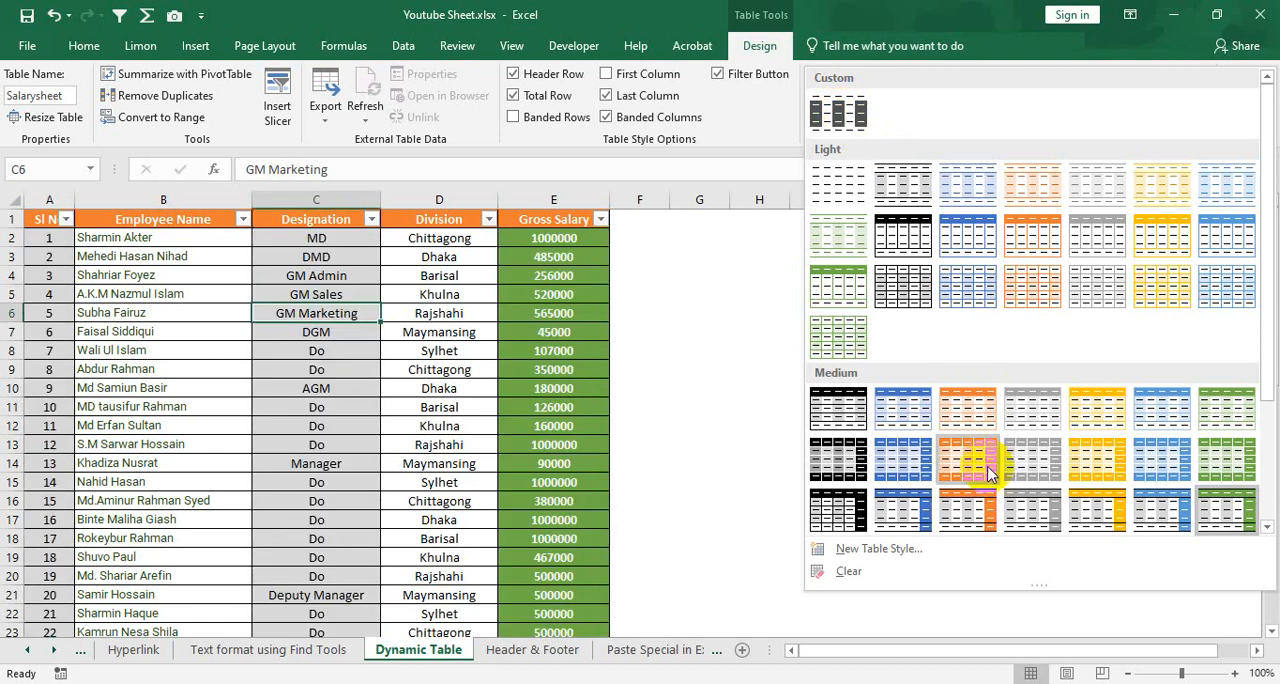
scroll(960, 470, "down", 3)
left_click(883, 551)
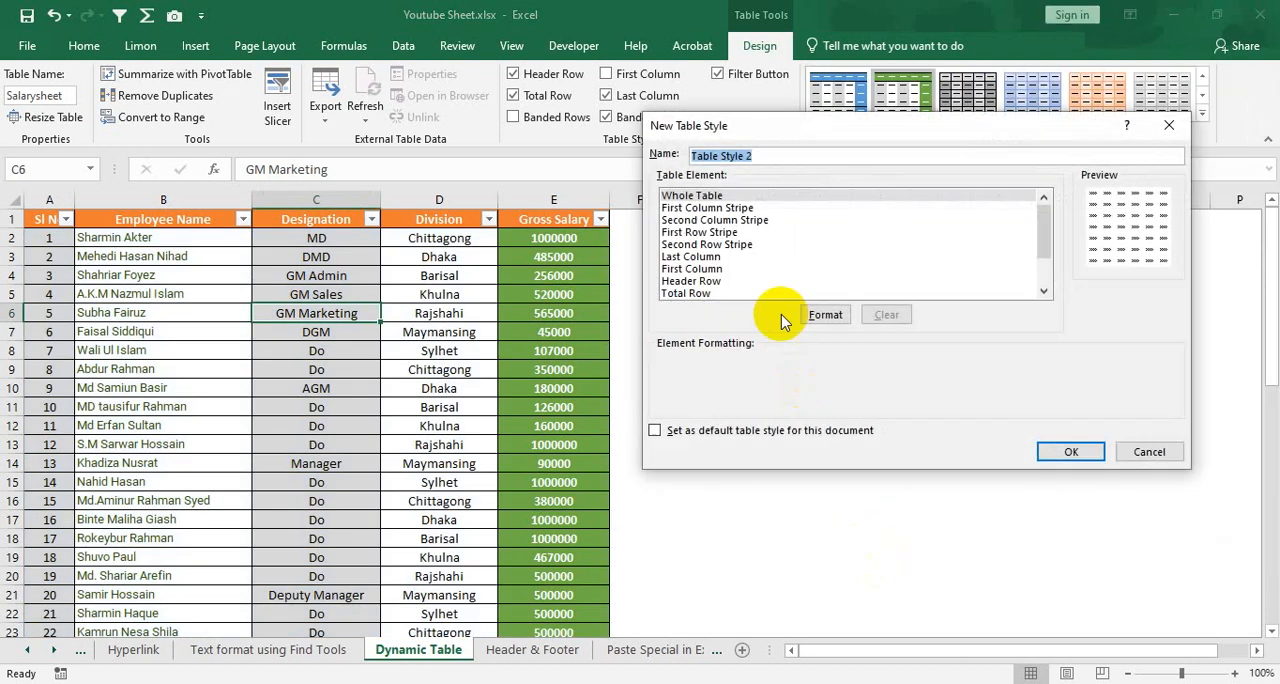
left_click(706, 256)
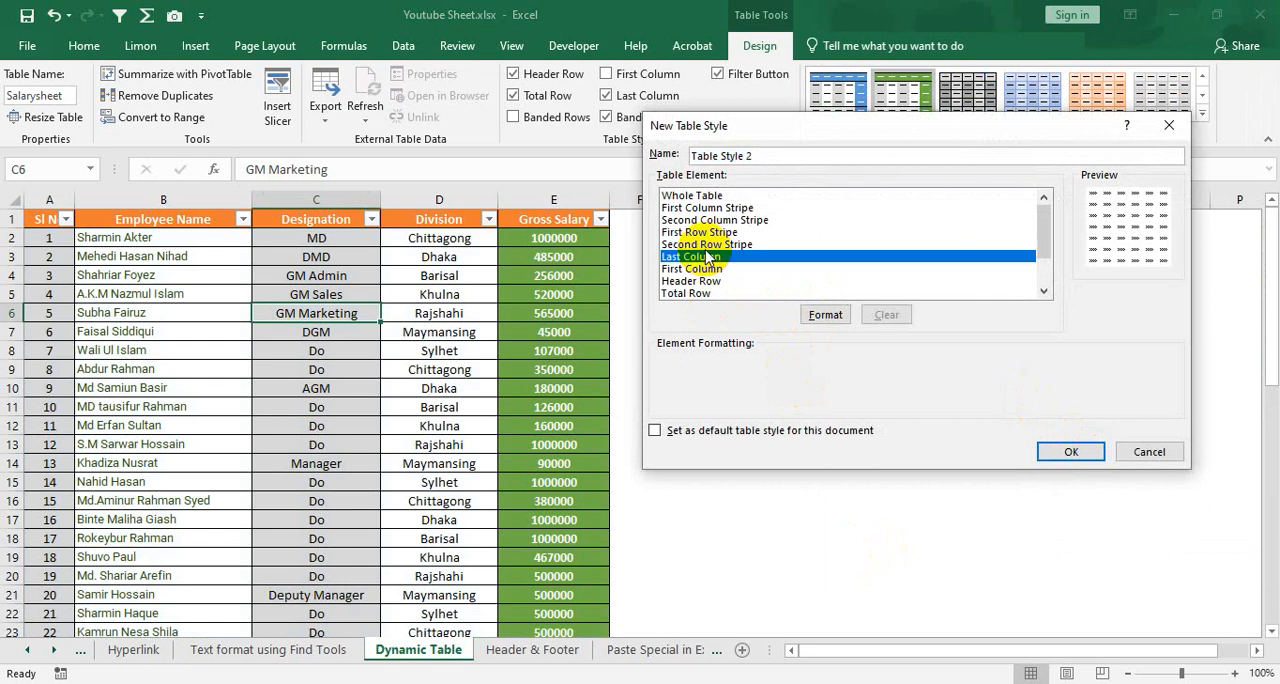
left_click(722, 207)
left_click(713, 232)
left_click(713, 244)
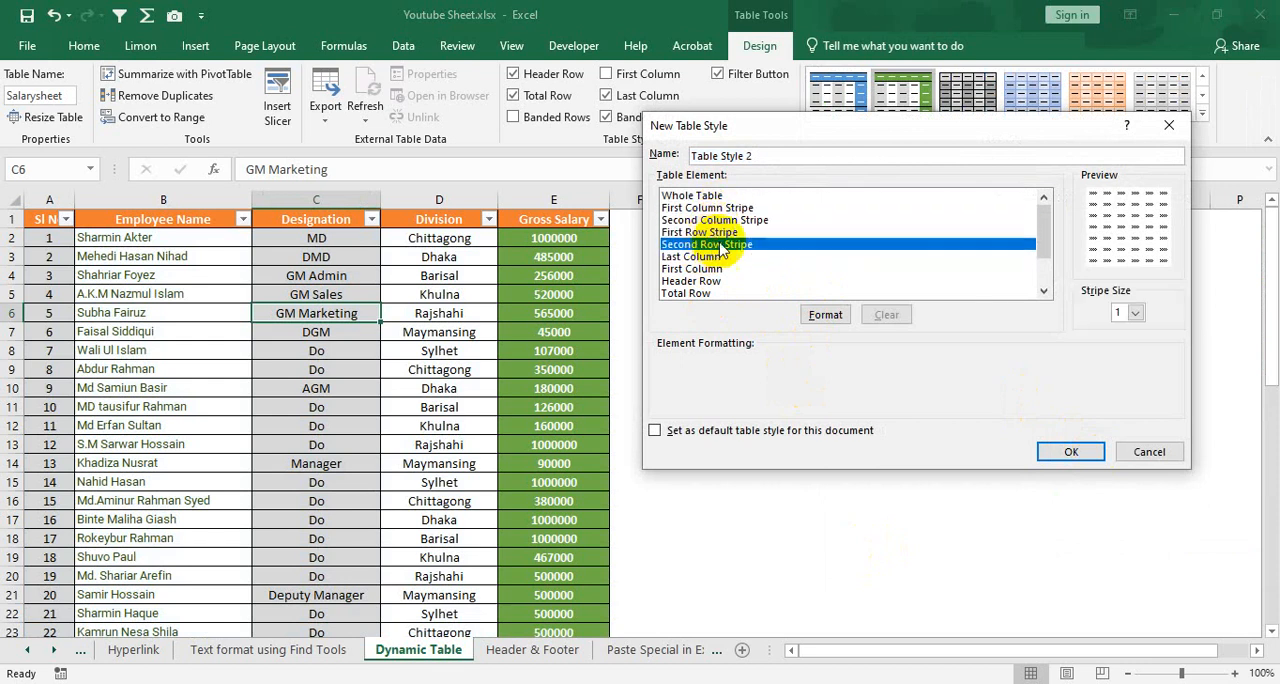
left_click(712, 220)
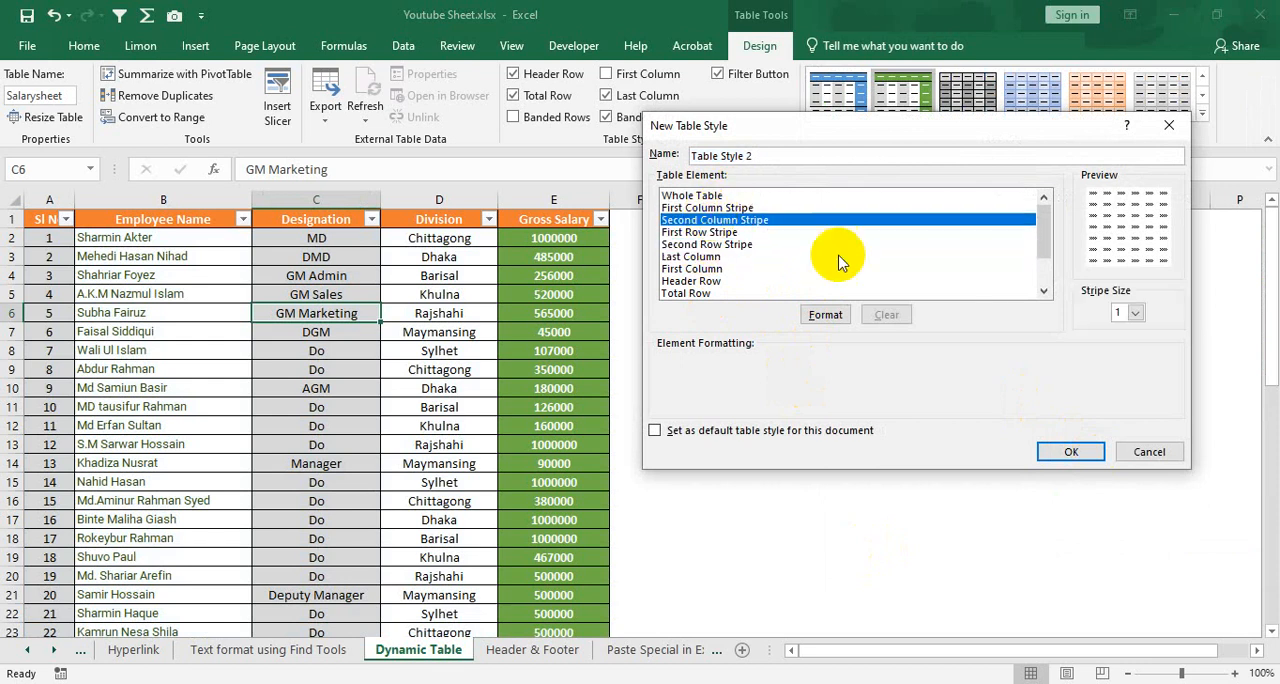
left_click(704, 196)
left_click(1149, 453)
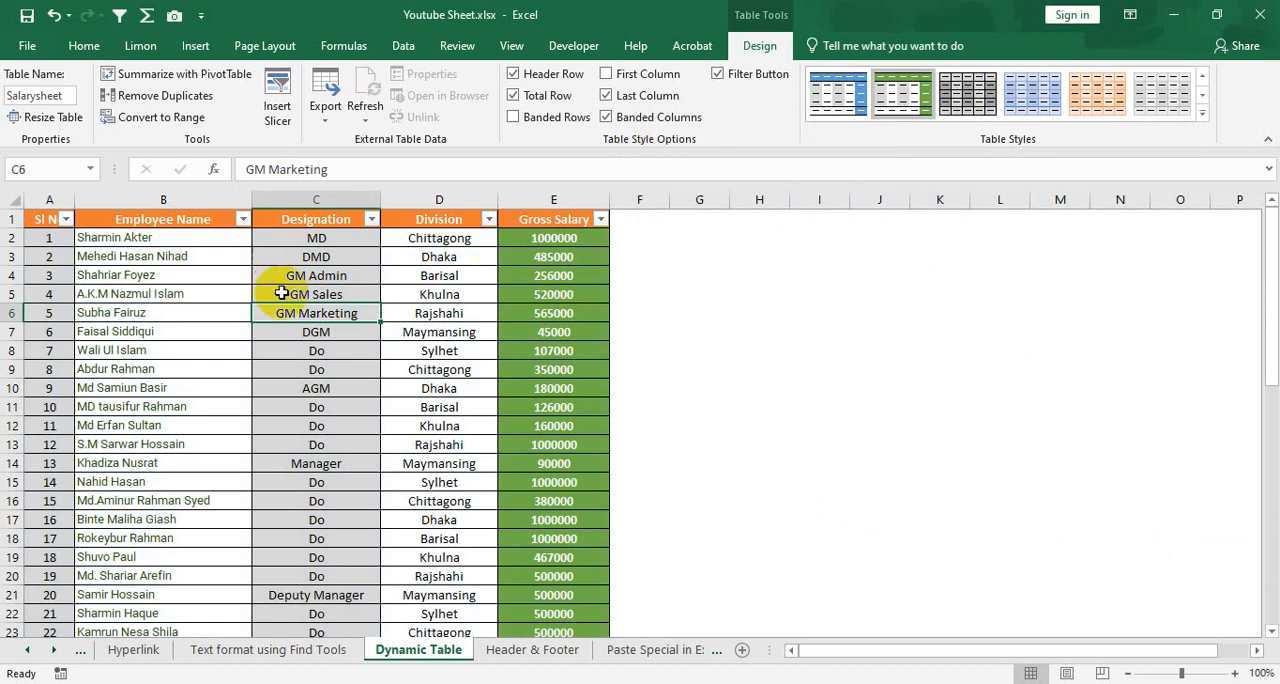
Convert the Salarysheet table to a normal range of cells
left_click(316, 334)
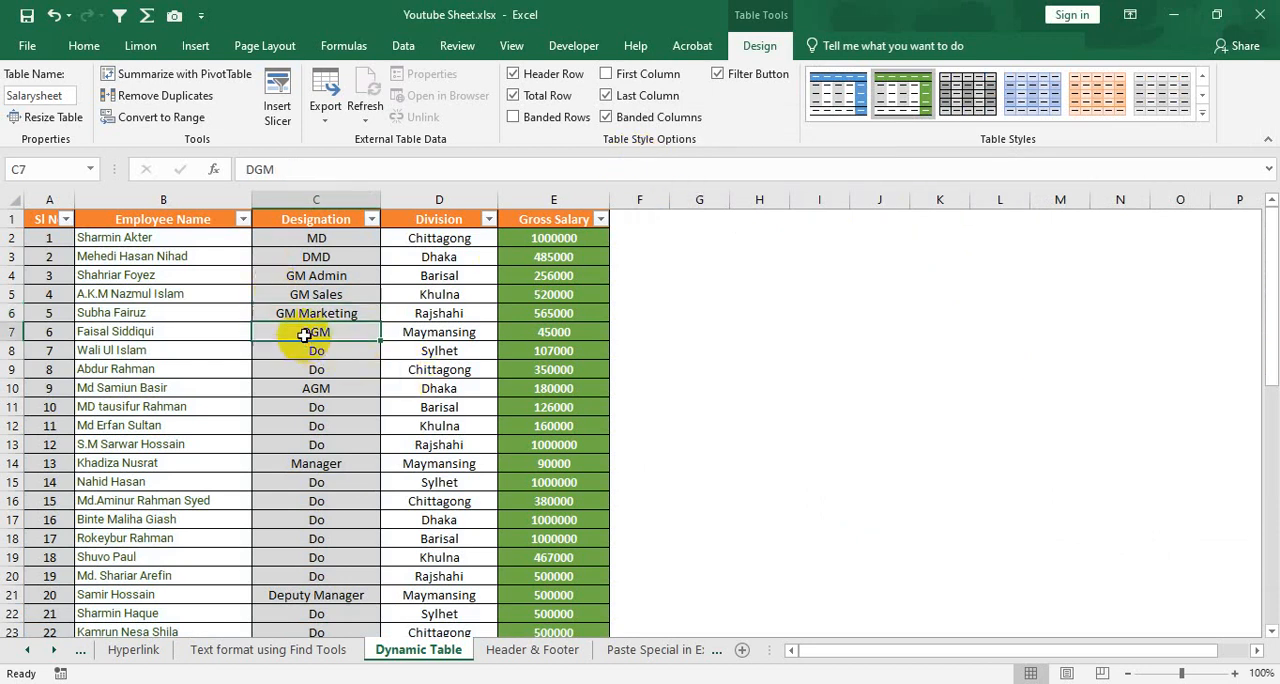
left_click(352, 372)
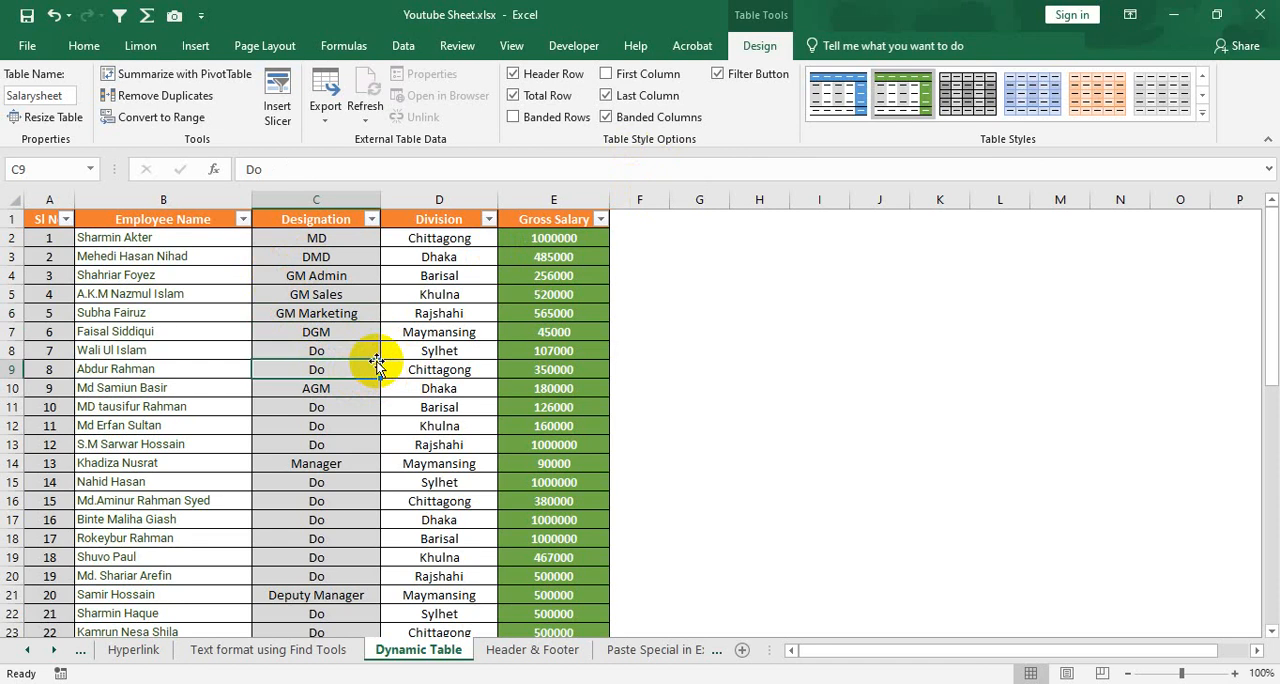
left_click(243, 290)
left_click(300, 315)
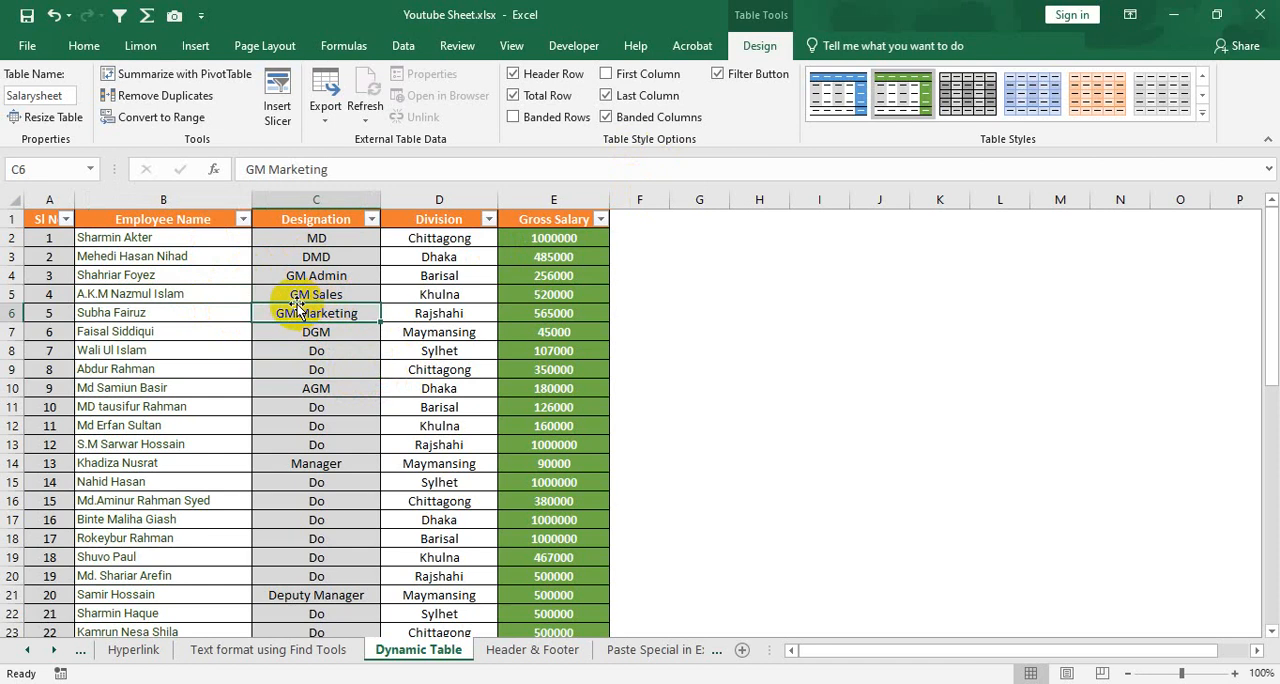
left_click(158, 120)
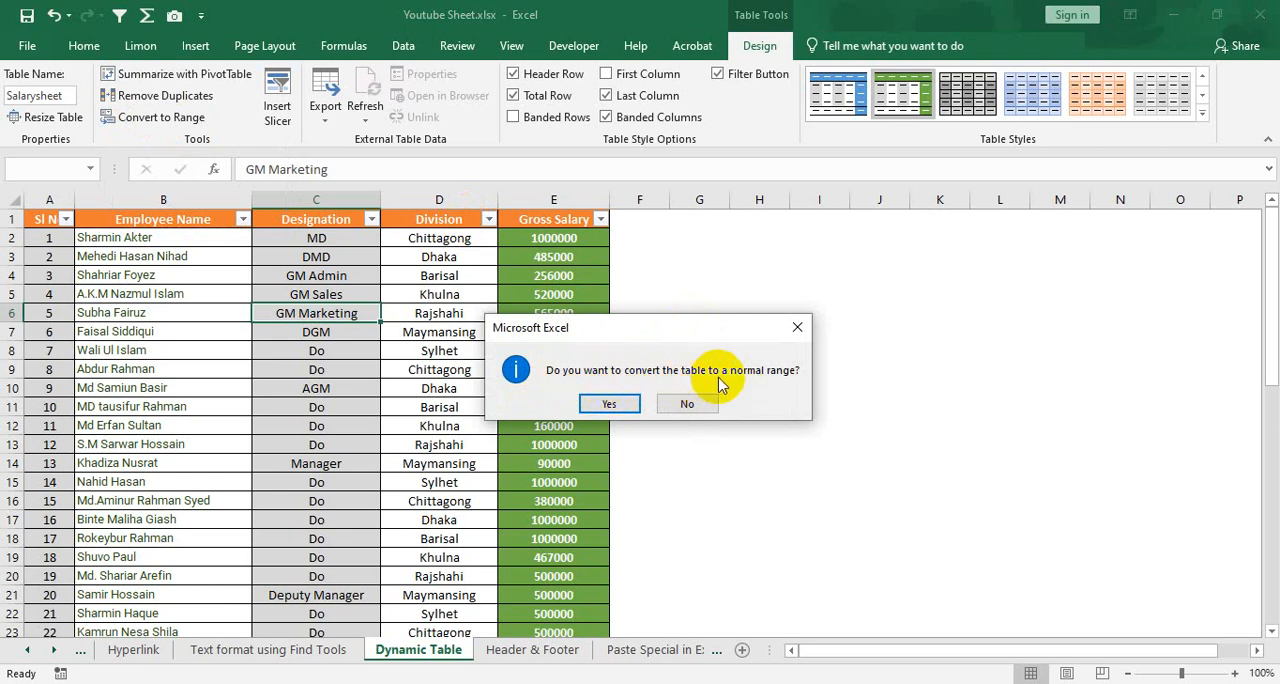
left_click(620, 405)
left_click(350, 334)
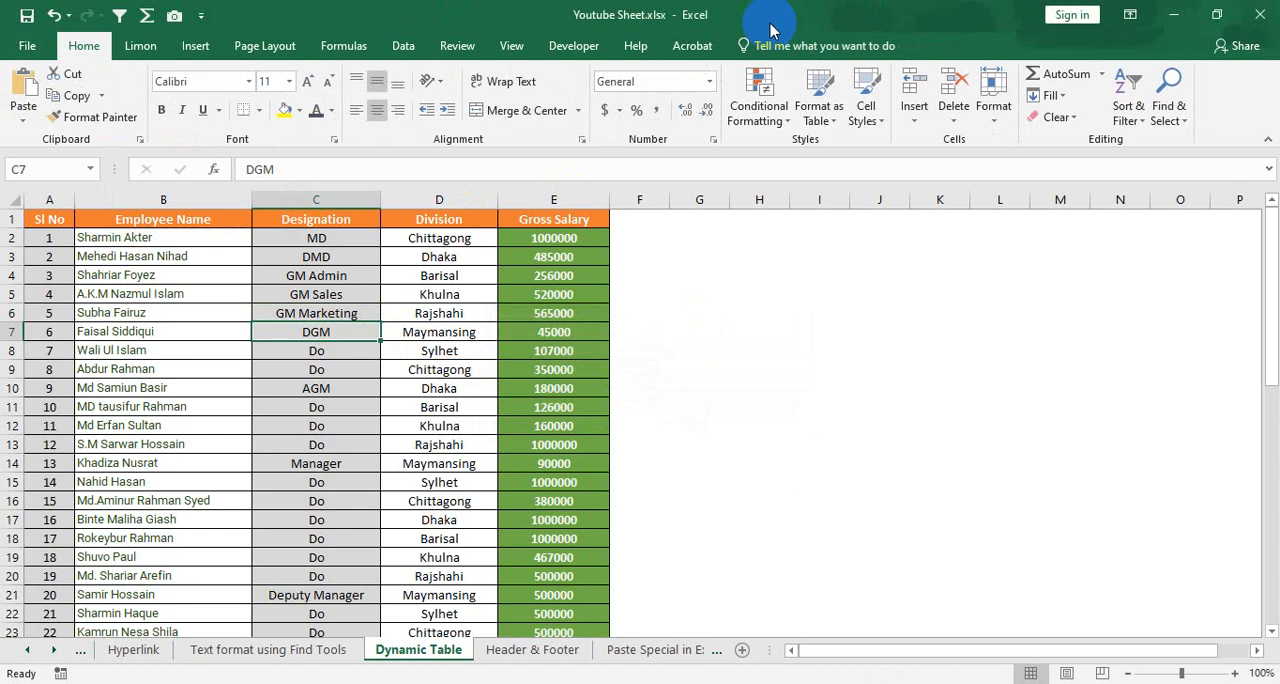
left_click(462, 390)
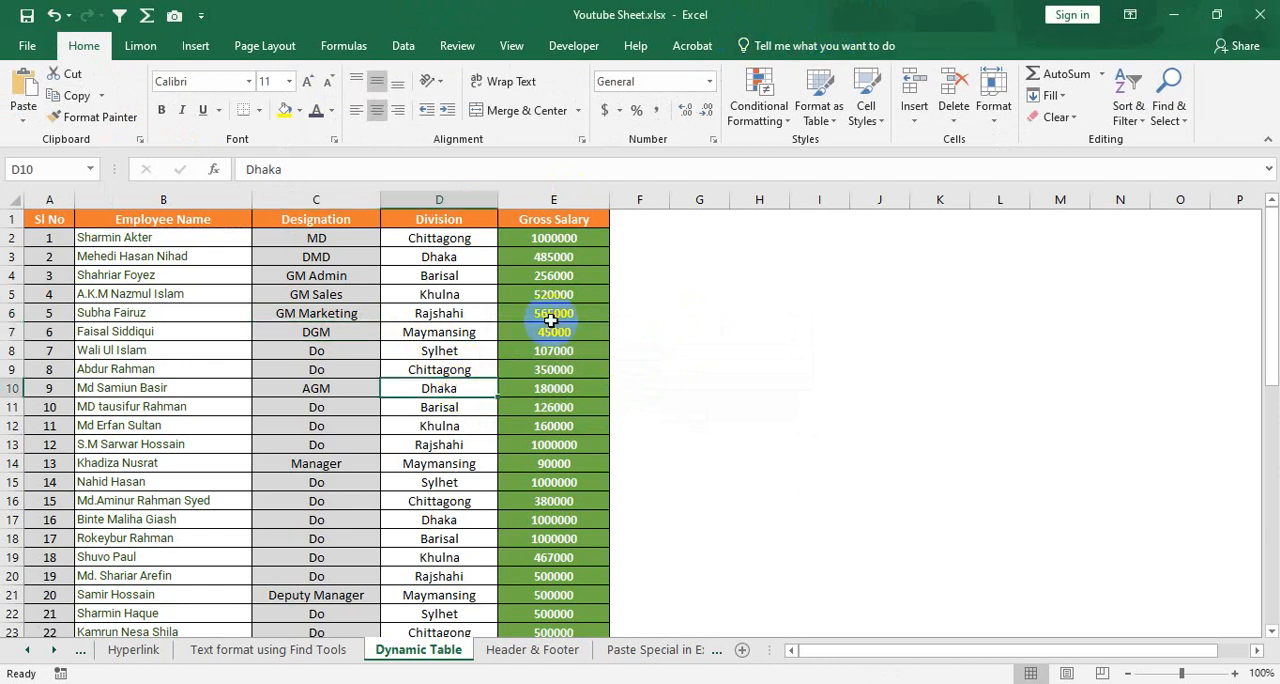
Delete the entire blank rows 46 to 50 between the last employee record and the Total row
scroll(314, 360, "down", 12)
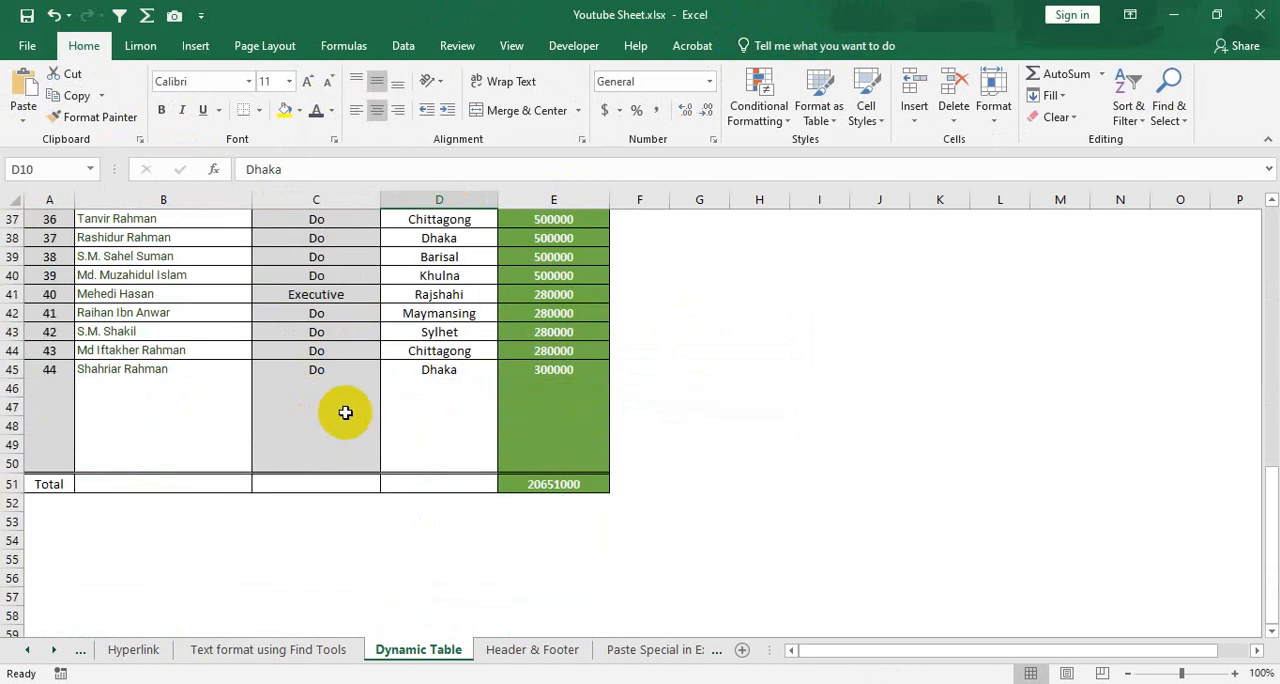
left_click(276, 405)
left_click(128, 404)
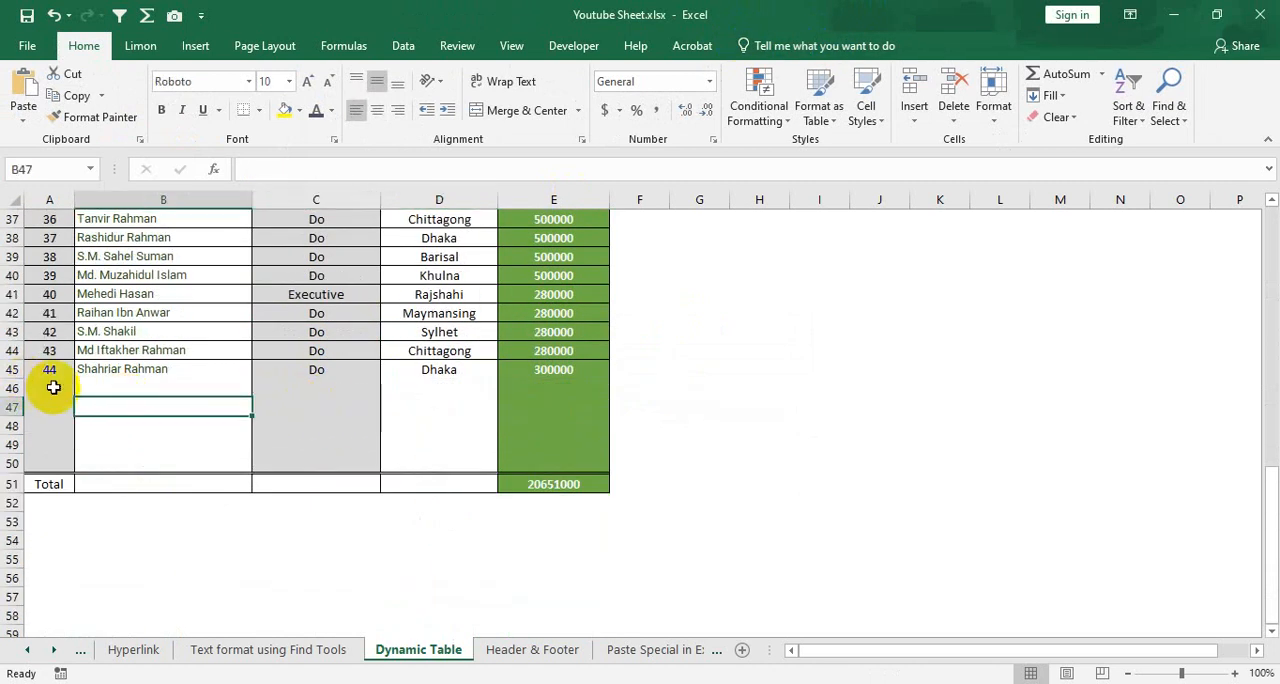
left_click_drag(53, 387, 530, 423)
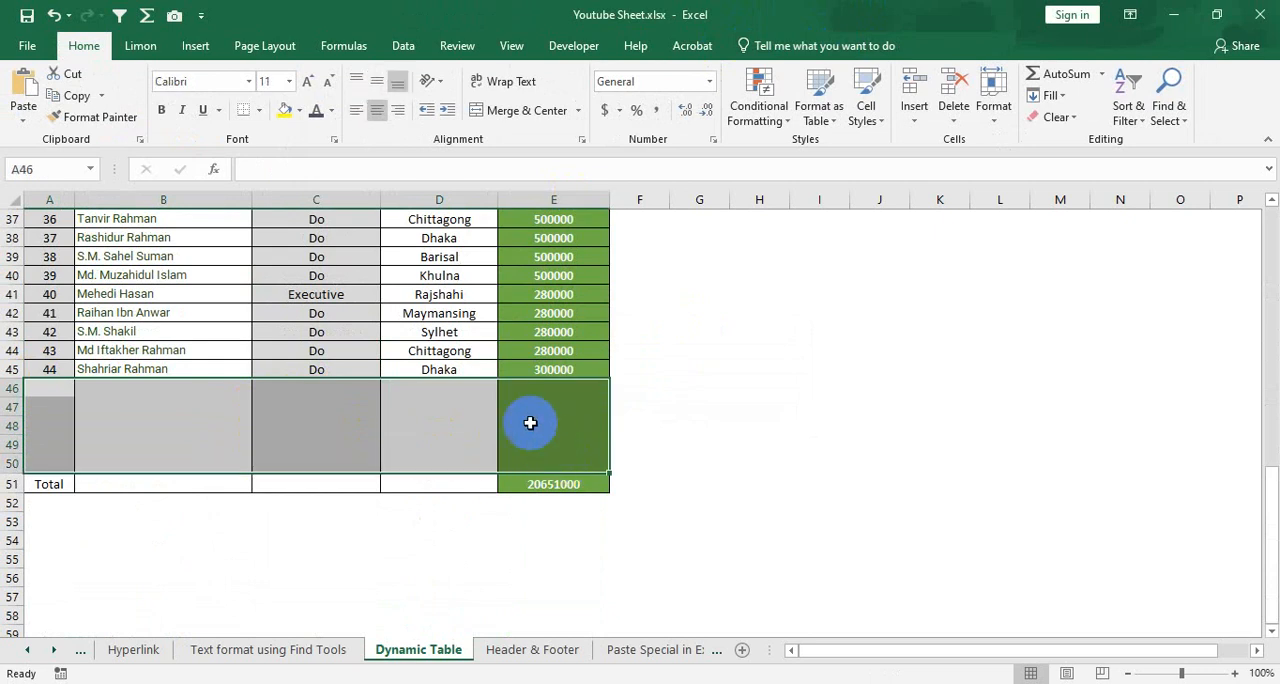
right_click(538, 428)
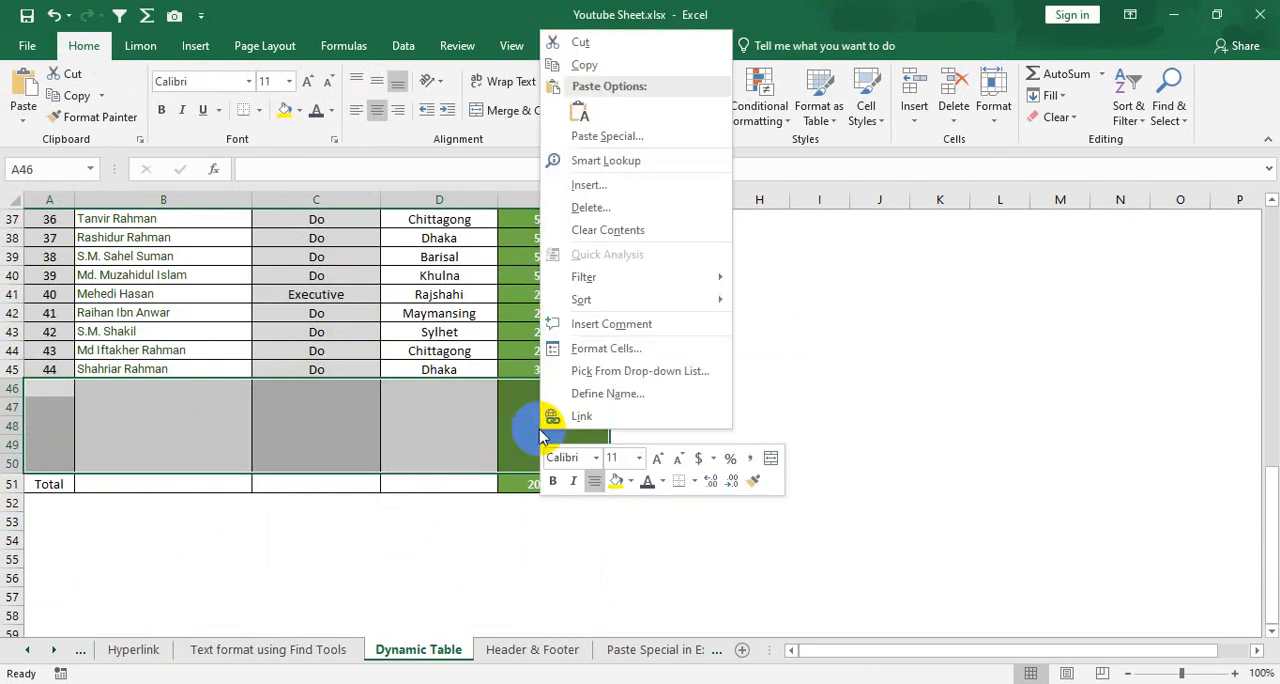
left_click(600, 207)
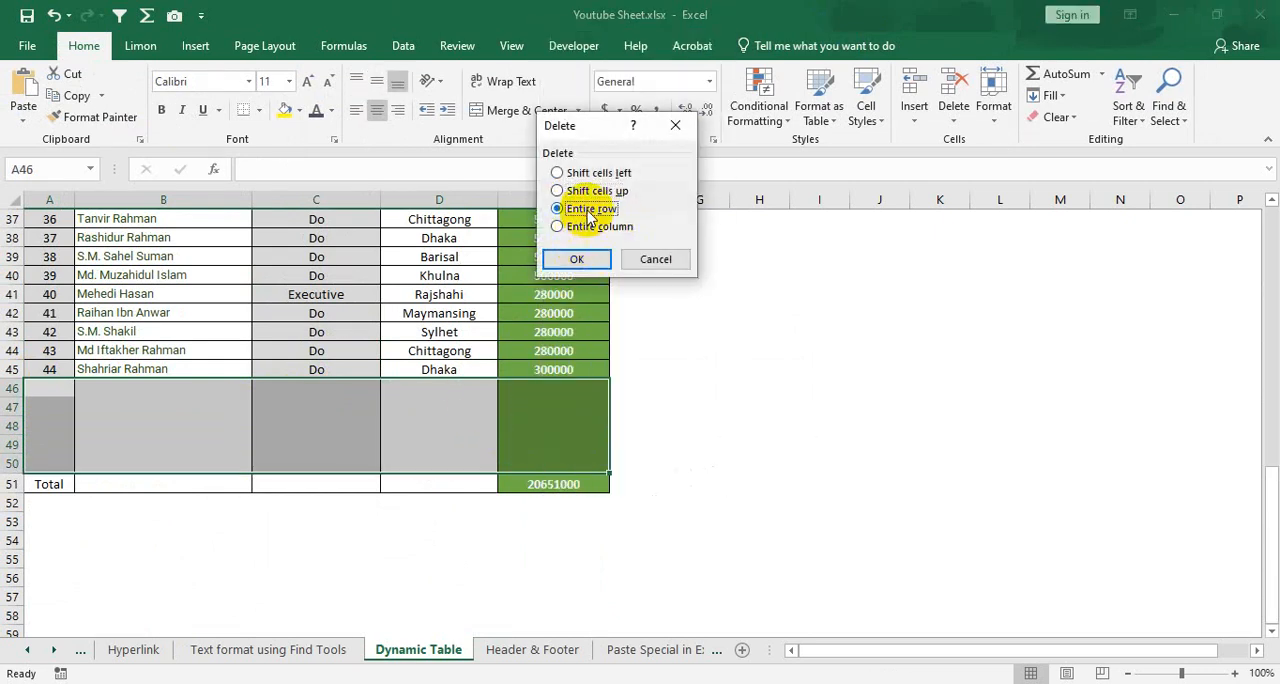
left_click(577, 259)
left_click(425, 372)
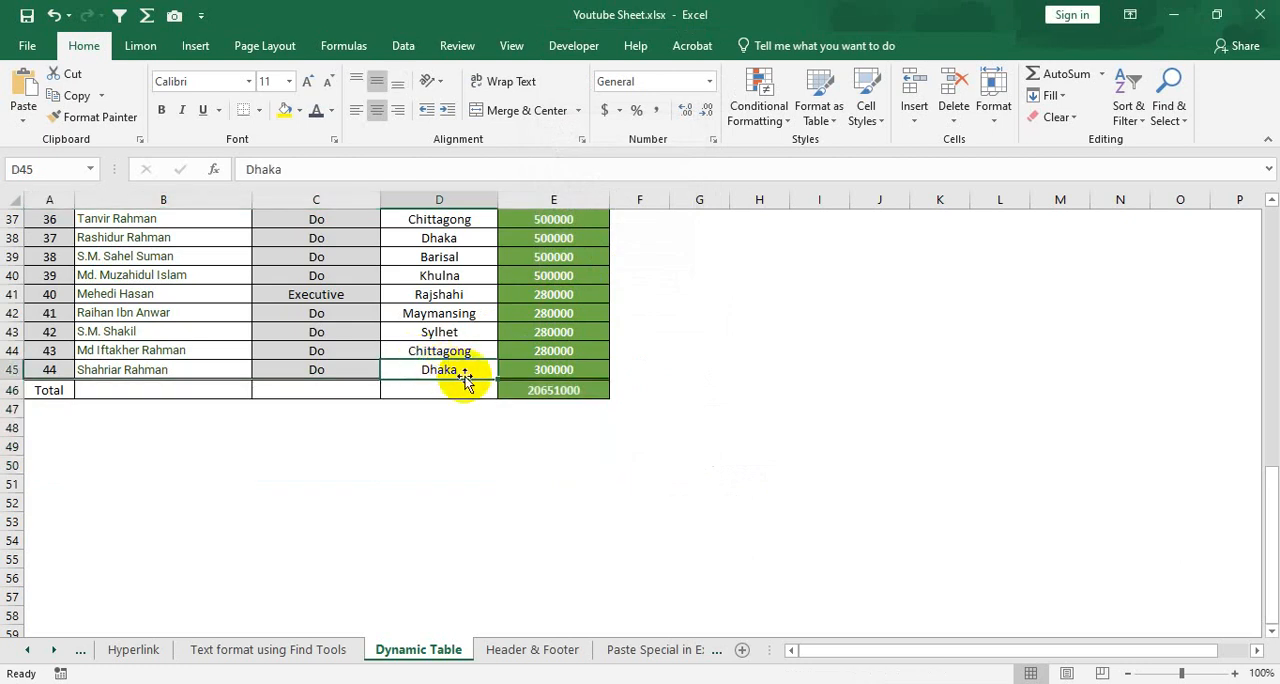
Examine the Gross Salary total formula in E46 and review the converted range's rows back up to the header
scroll(440, 390, "up", 2)
left_click(536, 505)
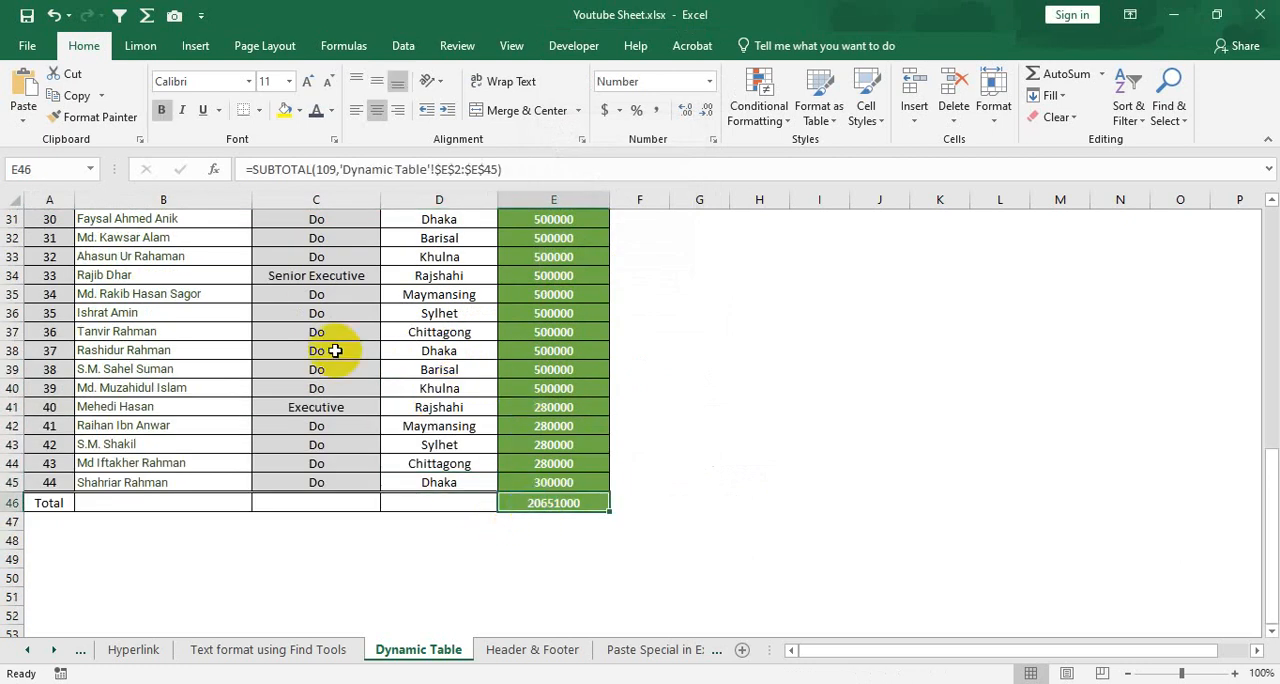
scroll(335, 350, "up", 5)
left_click(329, 292)
left_click(328, 385)
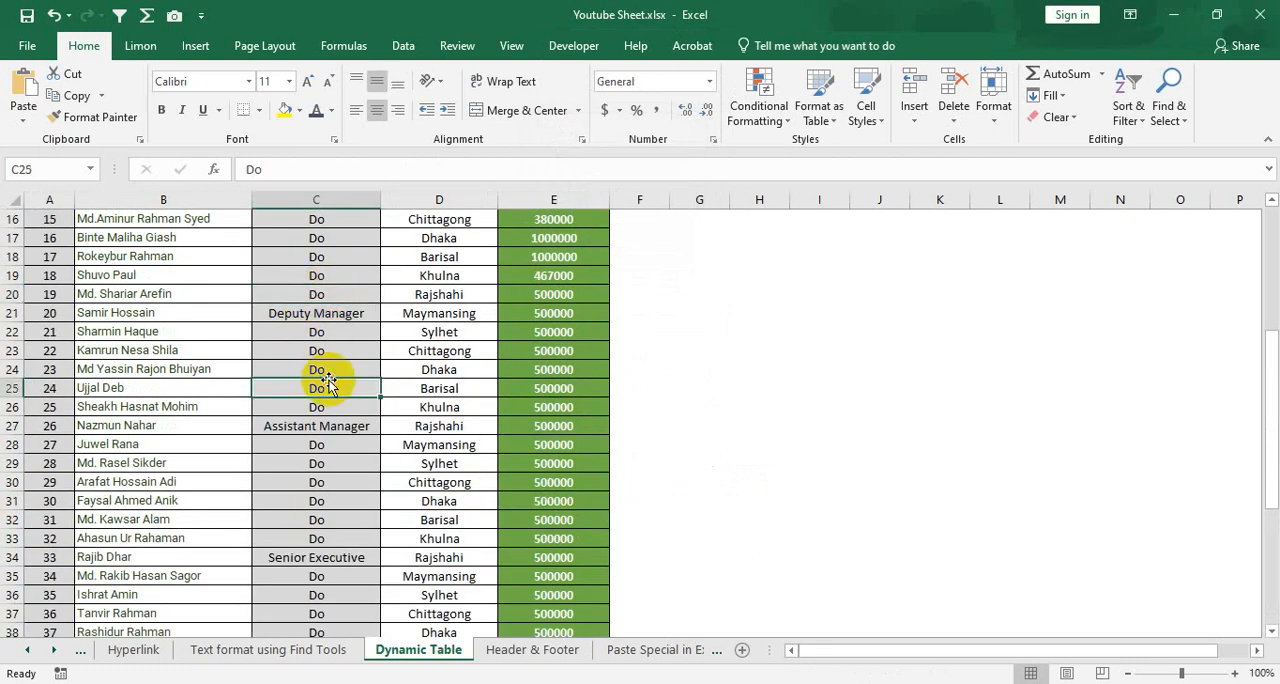
scroll(206, 320, "up", 5)
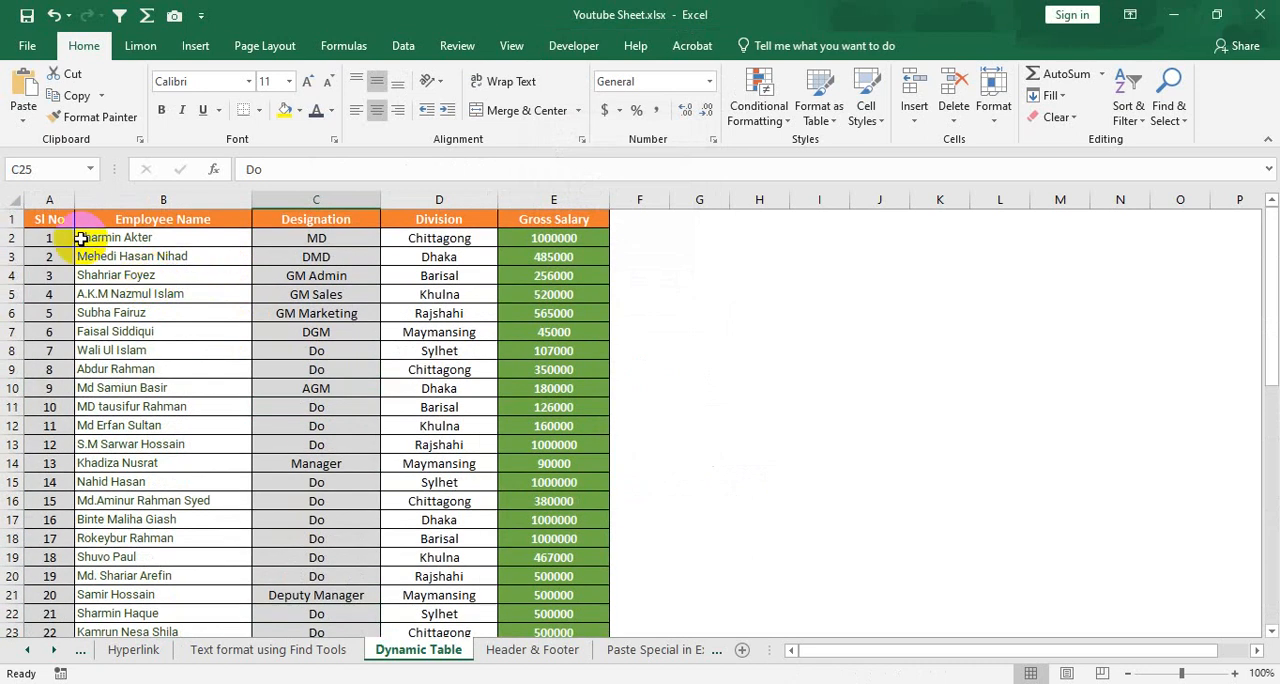
left_click_drag(95, 238, 257, 343)
left_click(360, 404)
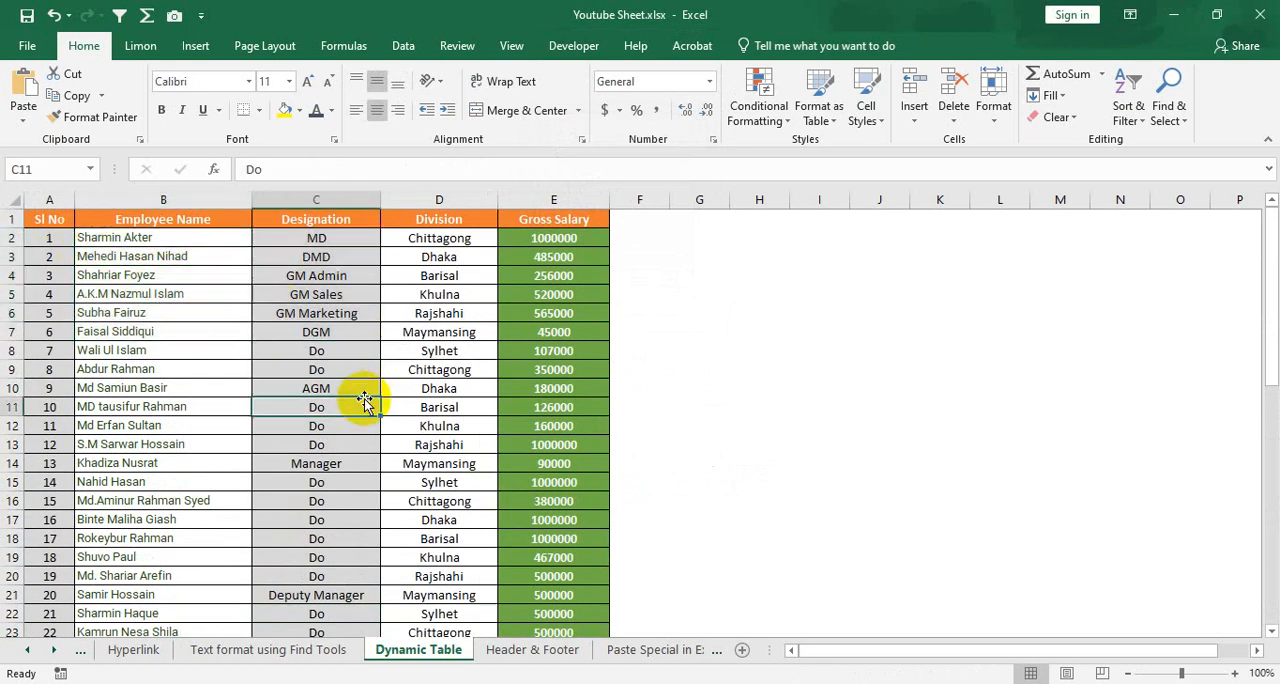